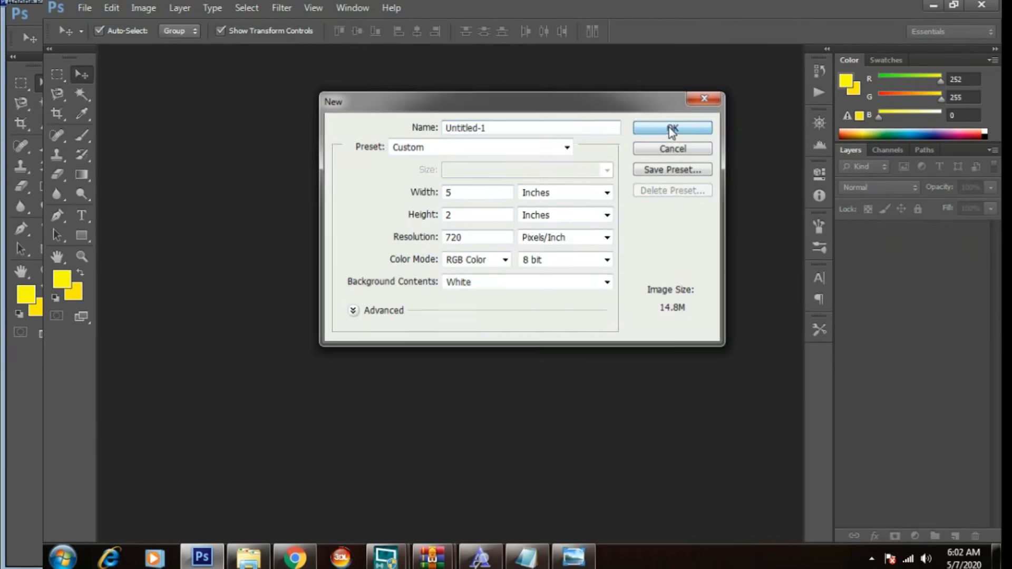
# - Create a new 5 × 2 inch RGB document at 720 pixels/inch with a white background
pyautogui.click(885, 167)
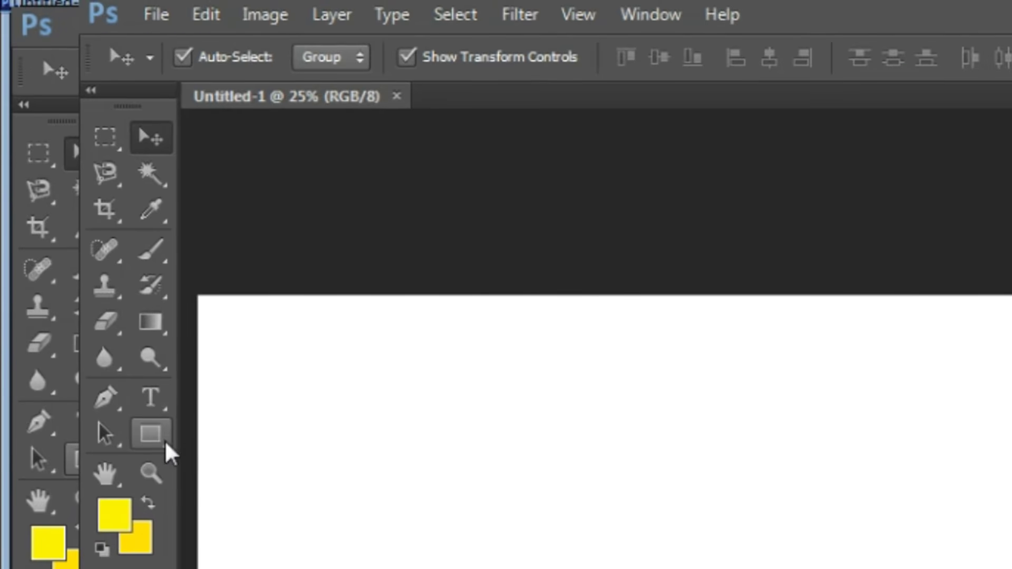
# - Draw a bright green rectangle without a stroke, about 1516 × 520 px, on the upper middle of the canvas
pyautogui.click(83, 237)
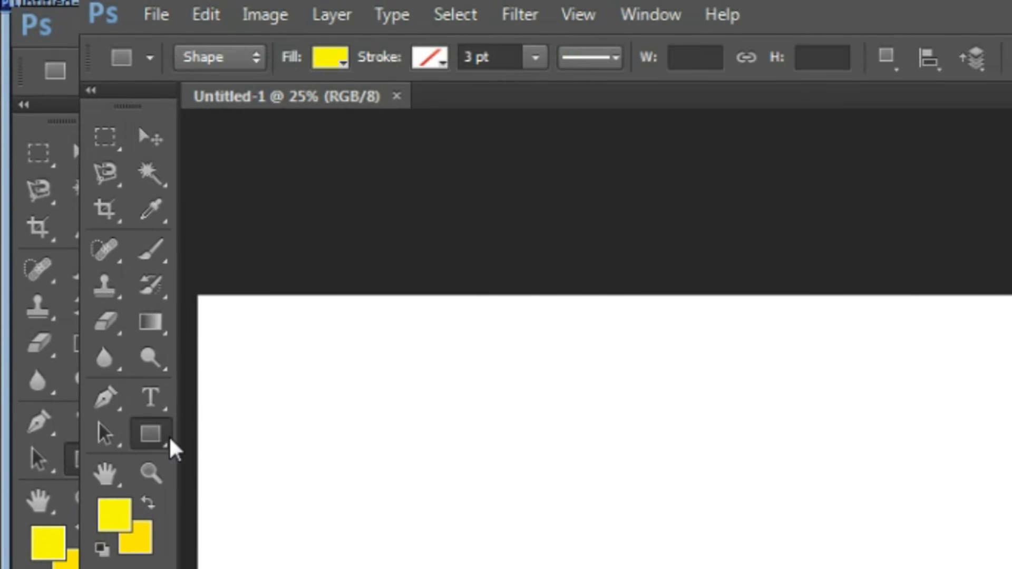
pyautogui.click(155, 426)
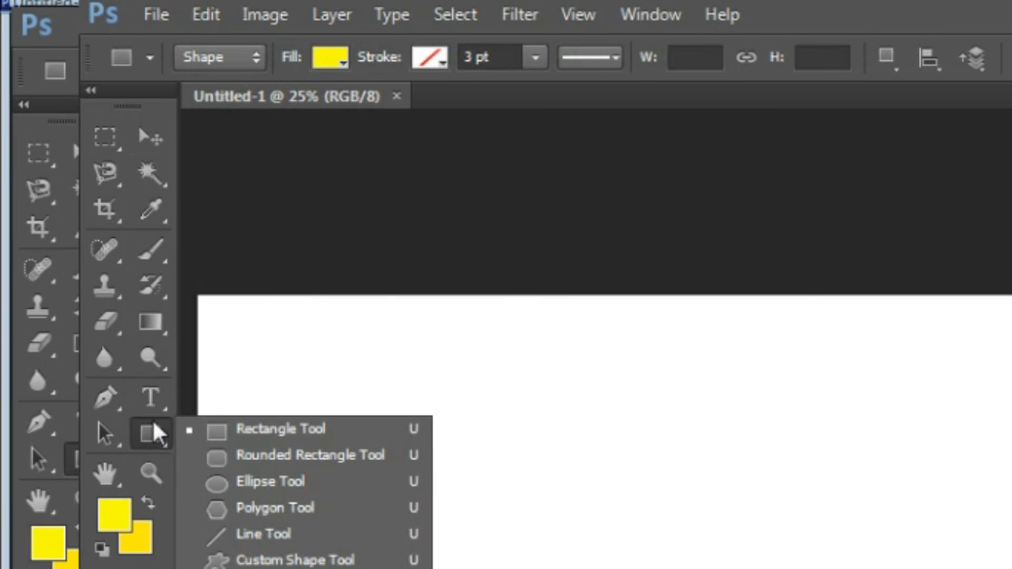
pyautogui.click(324, 59)
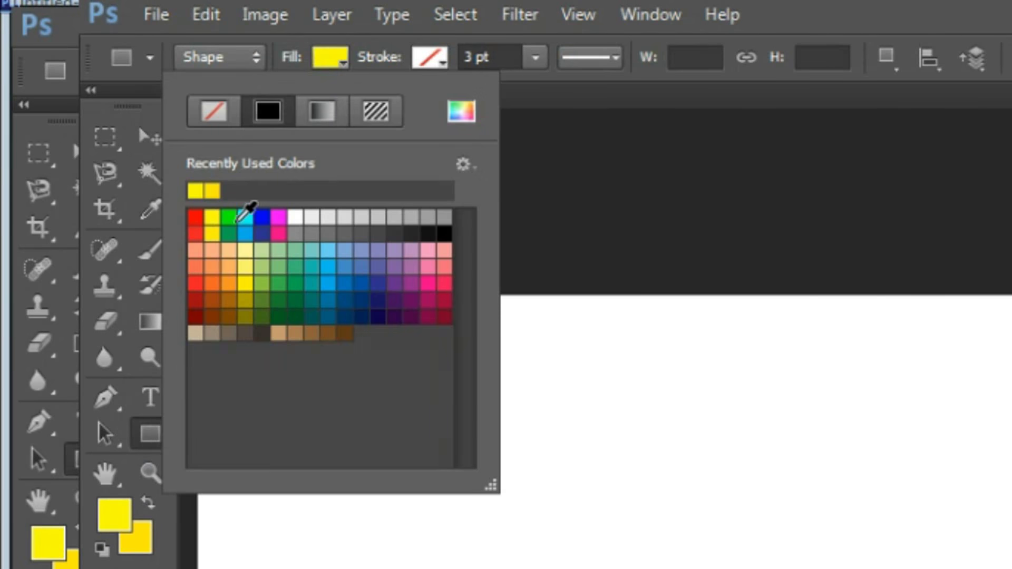
pyautogui.click(231, 218)
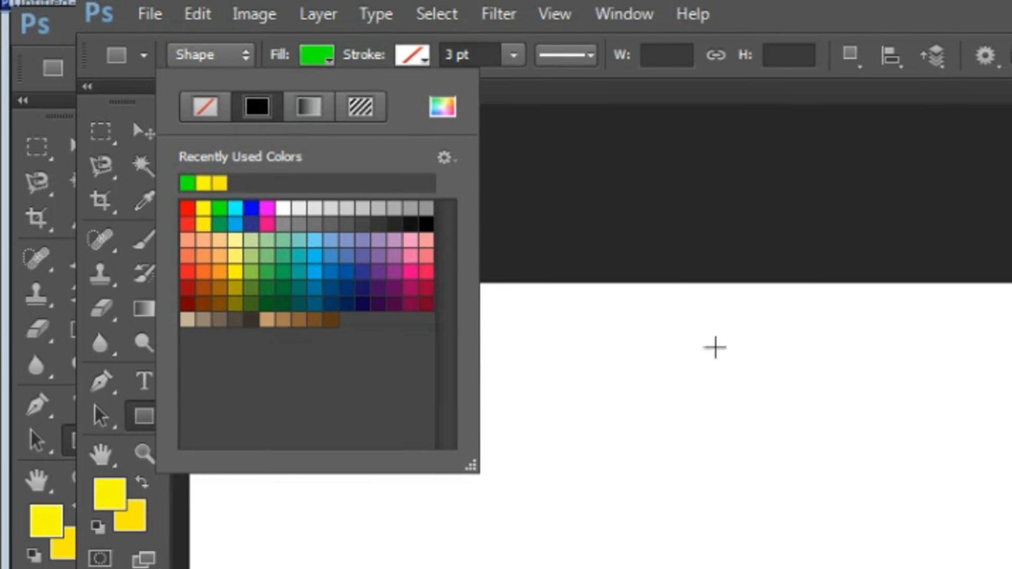
pyautogui.moveTo(606, 325)
pyautogui.mouseDown()
pyautogui.moveTo(945, 427)
pyautogui.moveTo(722, 323)
pyautogui.mouseUp()
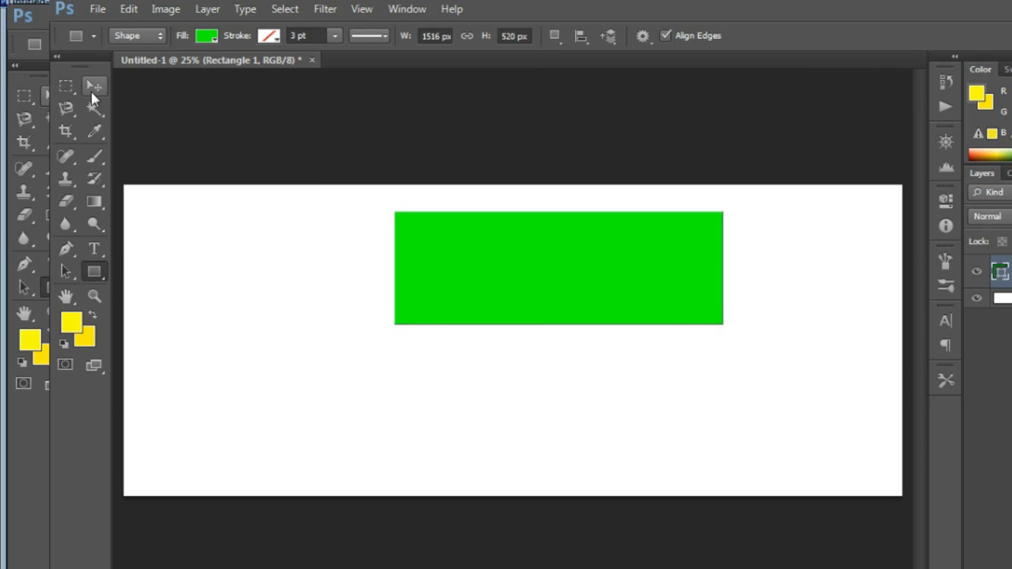
# - Change the rectangle's fill to a darker green swatch
pyautogui.click(92, 87)
pyautogui.click(93, 271)
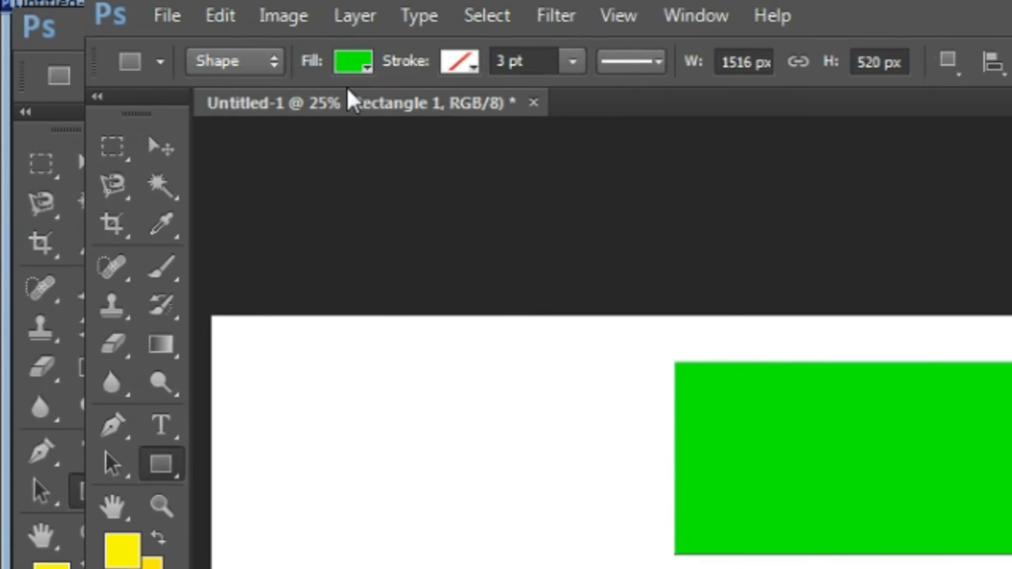
pyautogui.click(352, 66)
pyautogui.click(244, 248)
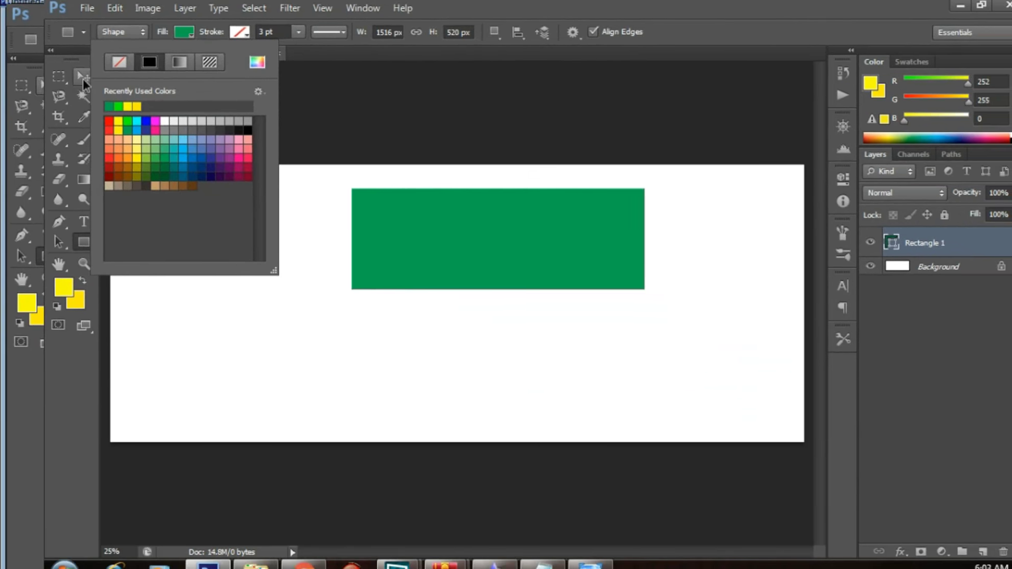
# - Move the green rectangle to the canvas's upper-left corner, stretch it to cover the whole canvas, and apply the transformation
pyautogui.click(158, 145)
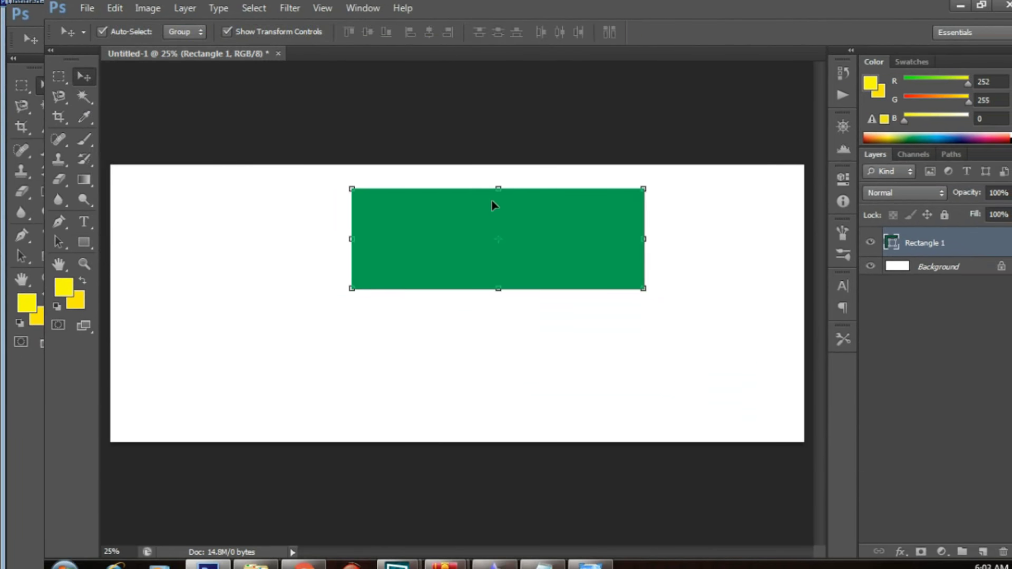
pyautogui.moveTo(492, 201); pyautogui.dragTo(234, 185)
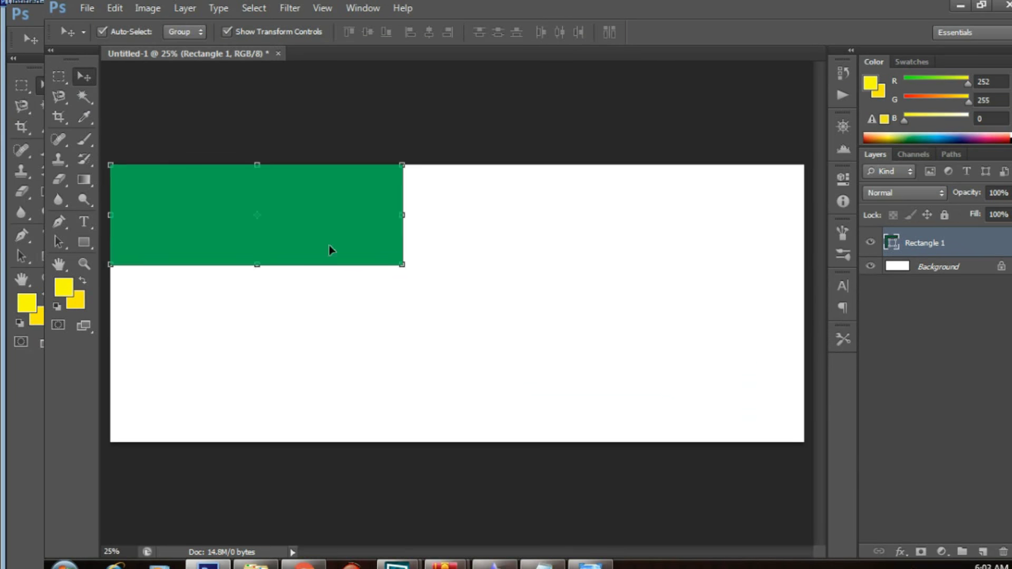
pyautogui.moveTo(405, 266); pyautogui.dragTo(778, 510)
pyautogui.moveTo(458, 407); pyautogui.dragTo(481, 454)
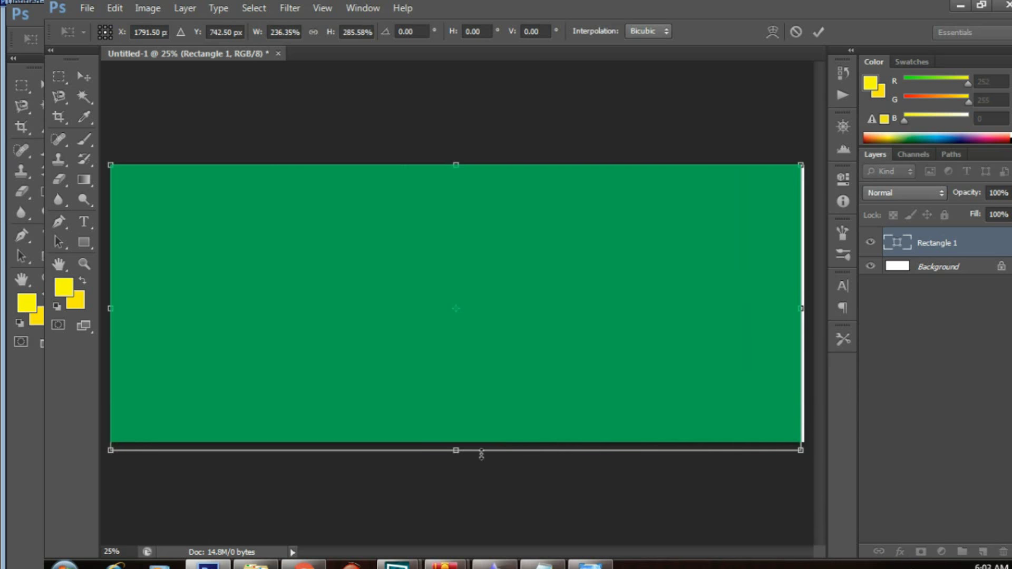
pyautogui.moveTo(798, 309); pyautogui.dragTo(803, 309)
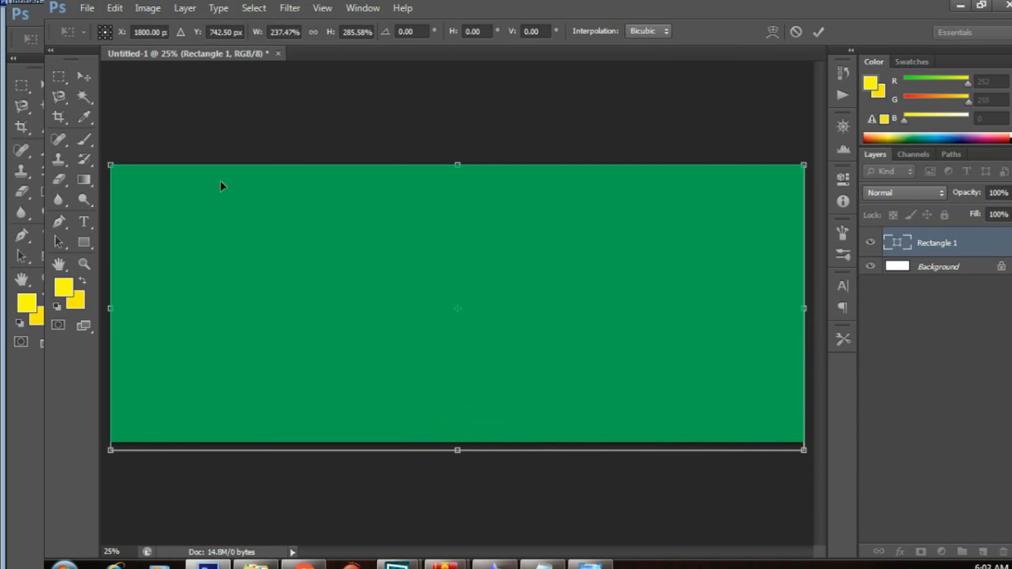
pyautogui.click(95, 79)
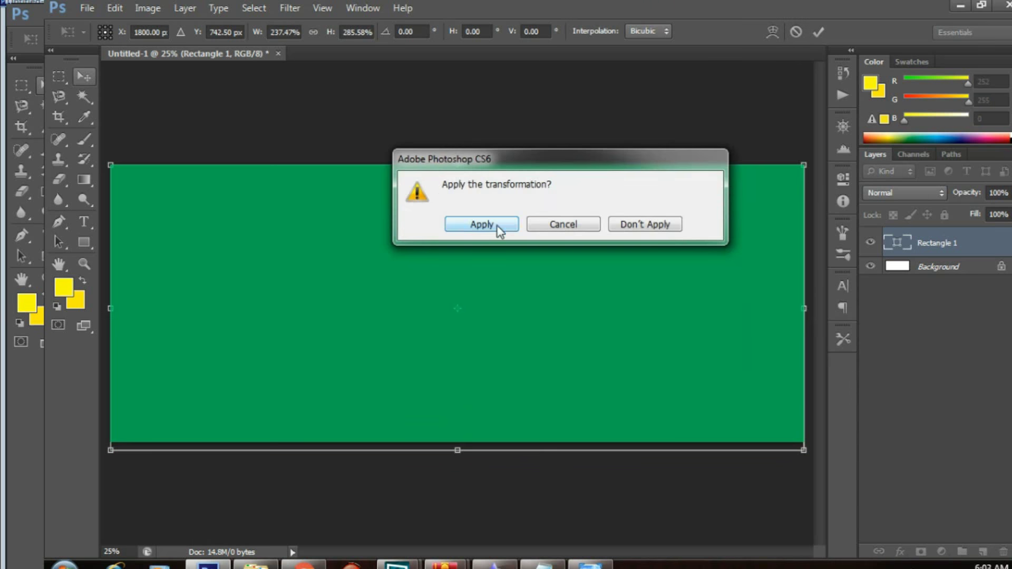
pyautogui.click(482, 223)
pyautogui.click(532, 117)
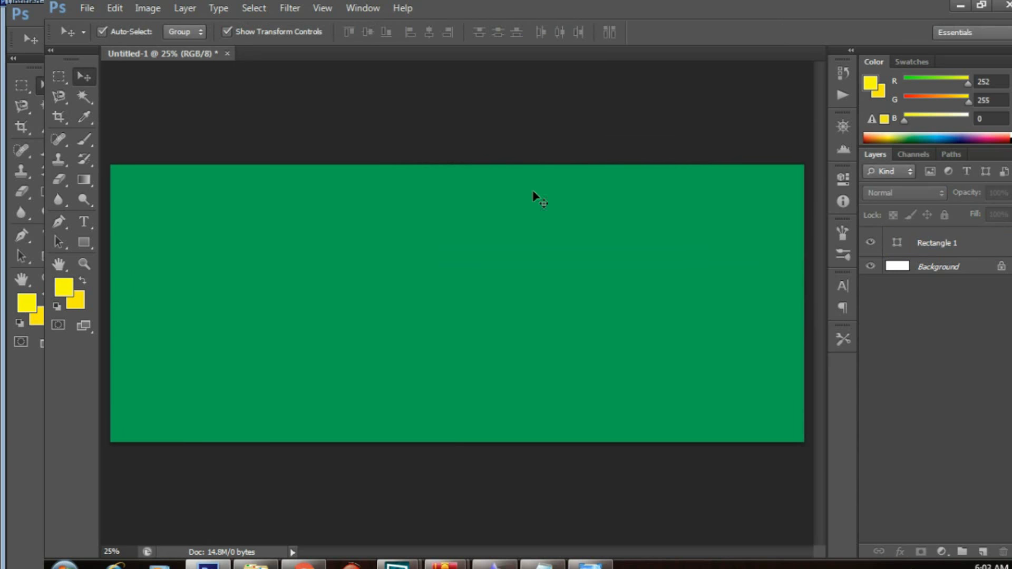
# - Open the ketupat image from the bahan kad raya folder and copy it into the Untitled-1 document
pyautogui.moveTo(255, 564)
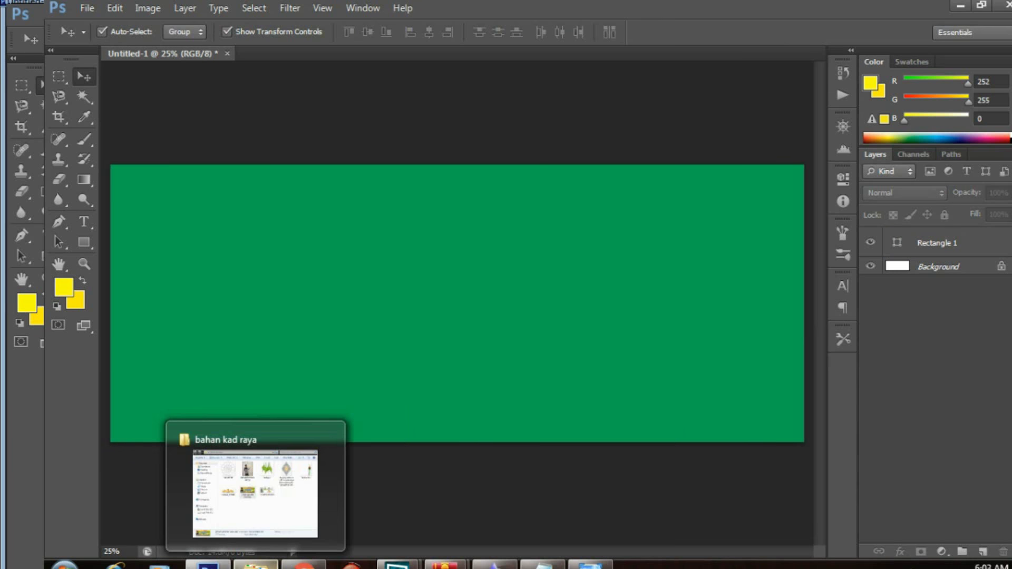
pyautogui.click(256, 564)
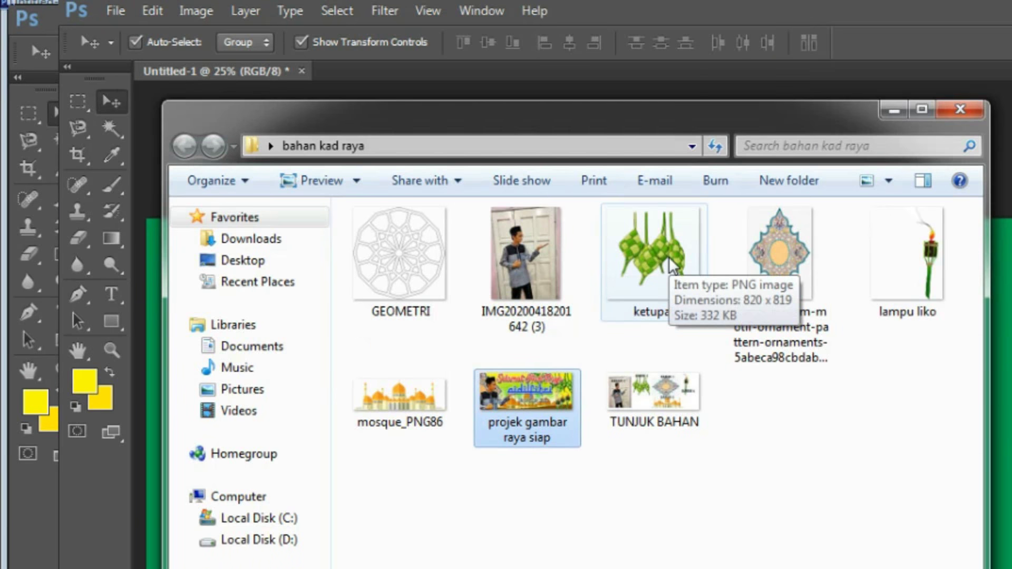
pyautogui.moveTo(672, 263); pyautogui.dragTo(388, 85)
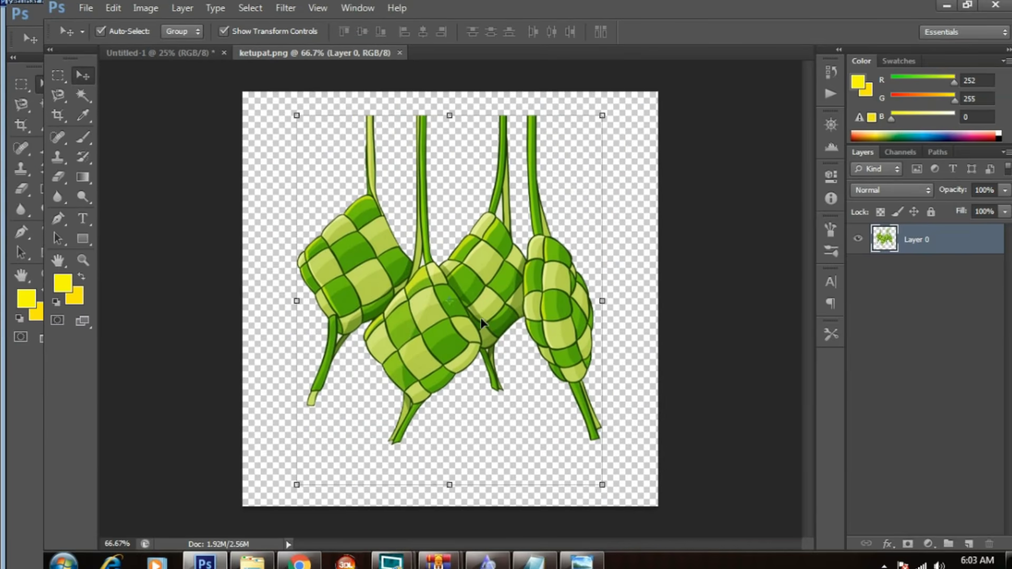
pyautogui.moveTo(495, 313); pyautogui.dragTo(605, 271)
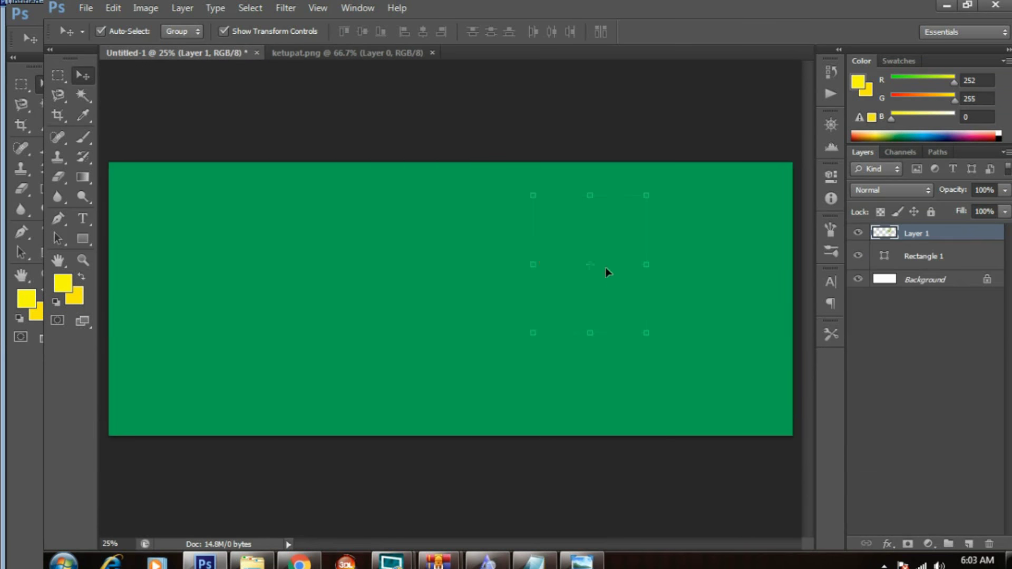
# - Enlarge the ketupat to about 134%, place it in the canvas's upper-right corner, and apply the transformation
pyautogui.moveTo(646, 195); pyautogui.dragTo(685, 156)
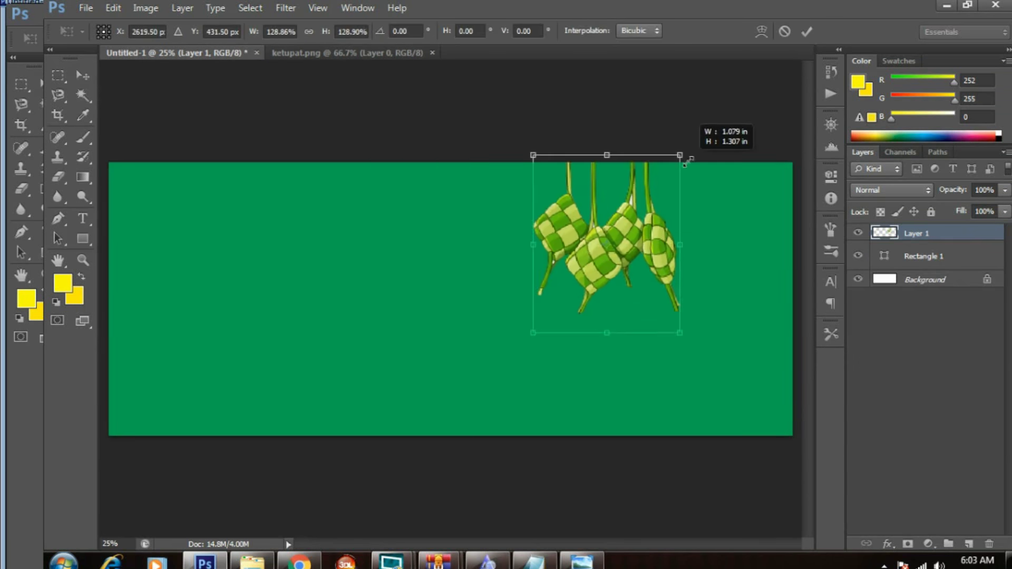
pyautogui.moveTo(683, 339); pyautogui.dragTo(686, 344)
pyautogui.moveTo(595, 269); pyautogui.dragTo(700, 267)
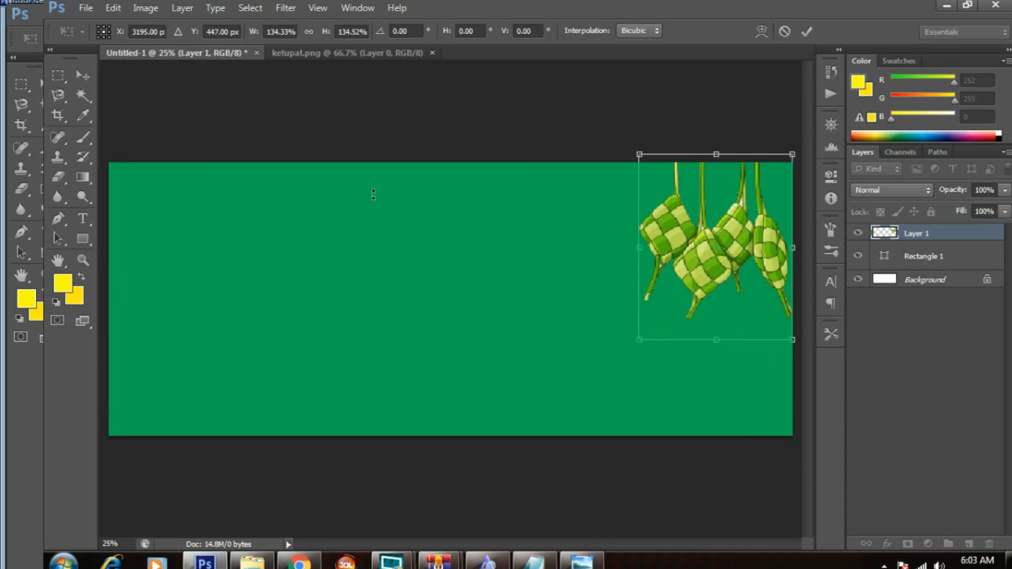
pyautogui.click(89, 76)
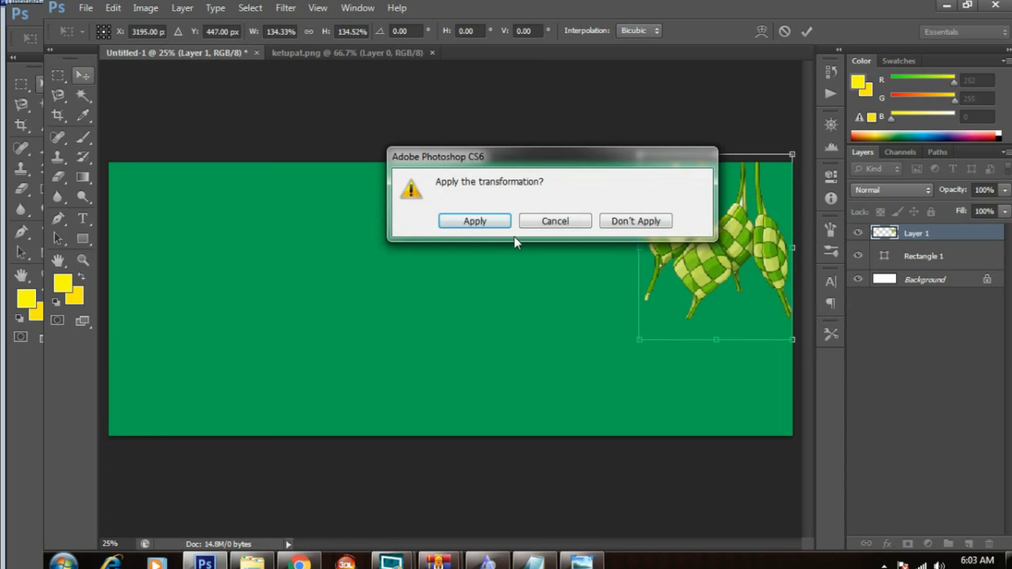
pyautogui.click(492, 225)
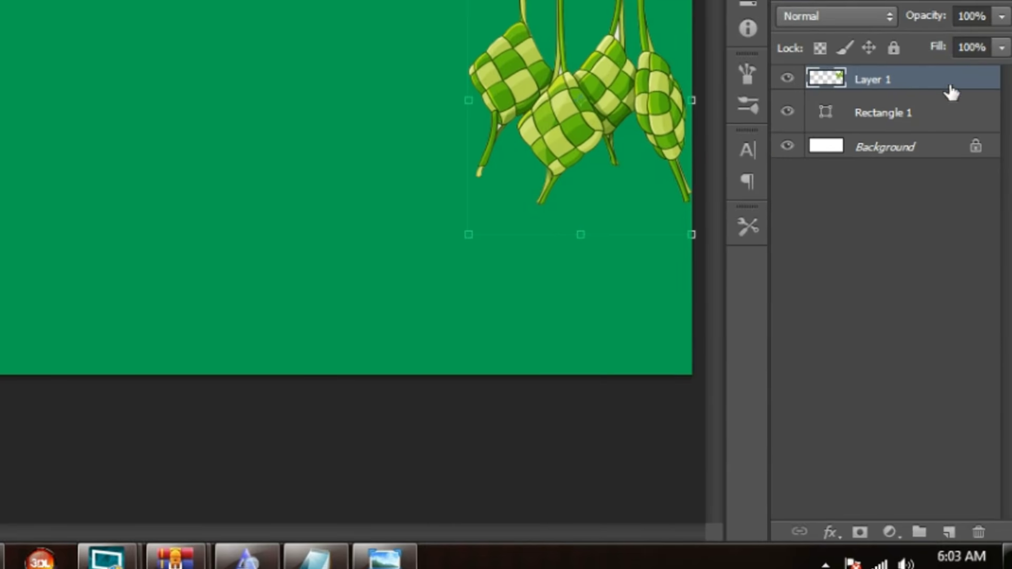
# - Duplicate the ketupat layer, move the copy beside the original, scale it to about 80%, and apply the transformation
pyautogui.moveTo(946, 87); pyautogui.dragTo(949, 533)
pyautogui.moveTo(571, 158); pyautogui.dragTo(369, 118)
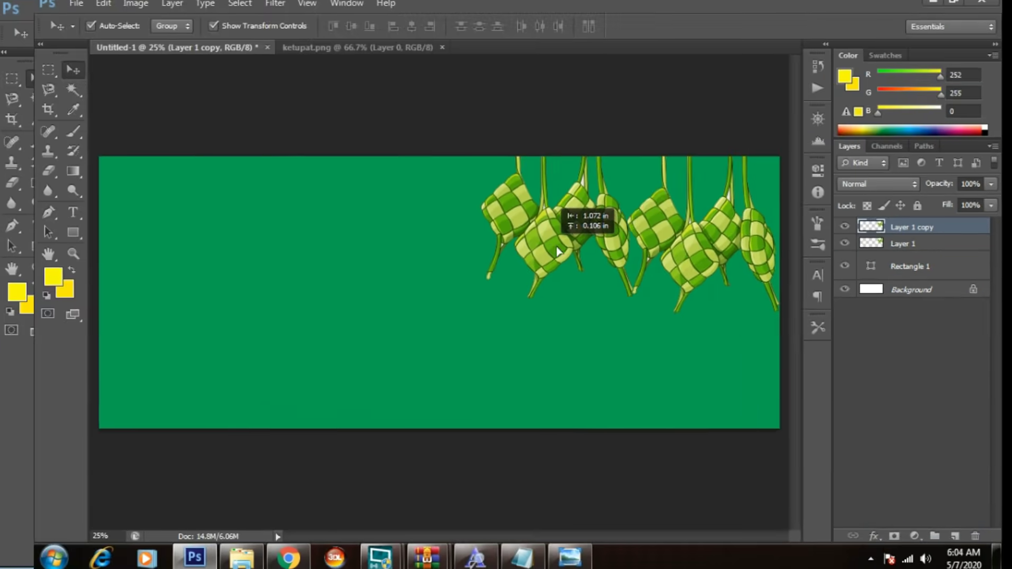
pyautogui.moveTo(558, 252); pyautogui.dragTo(553, 254)
pyautogui.moveTo(496, 325); pyautogui.dragTo(527, 293)
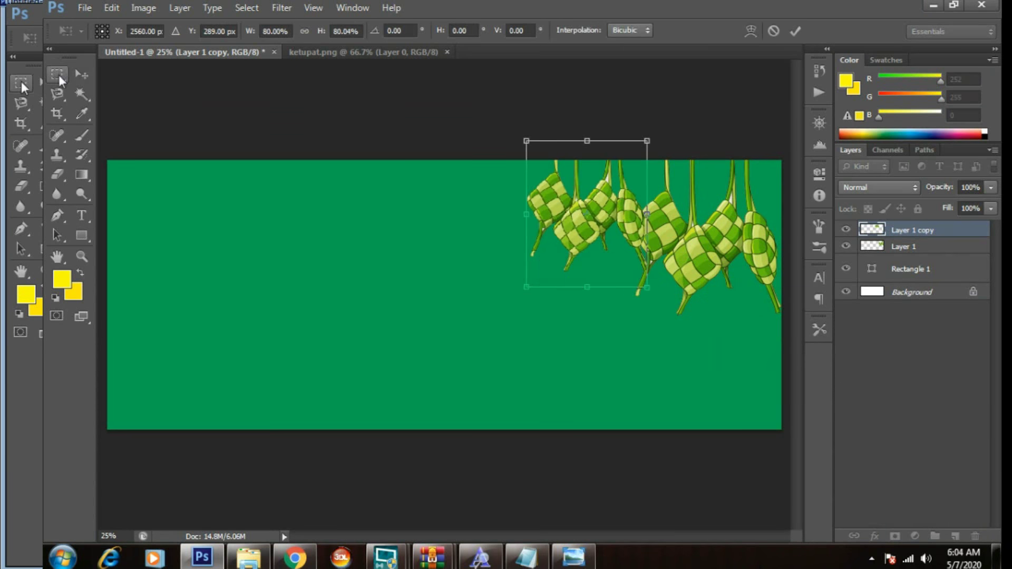
pyautogui.click(82, 74)
pyautogui.click(488, 217)
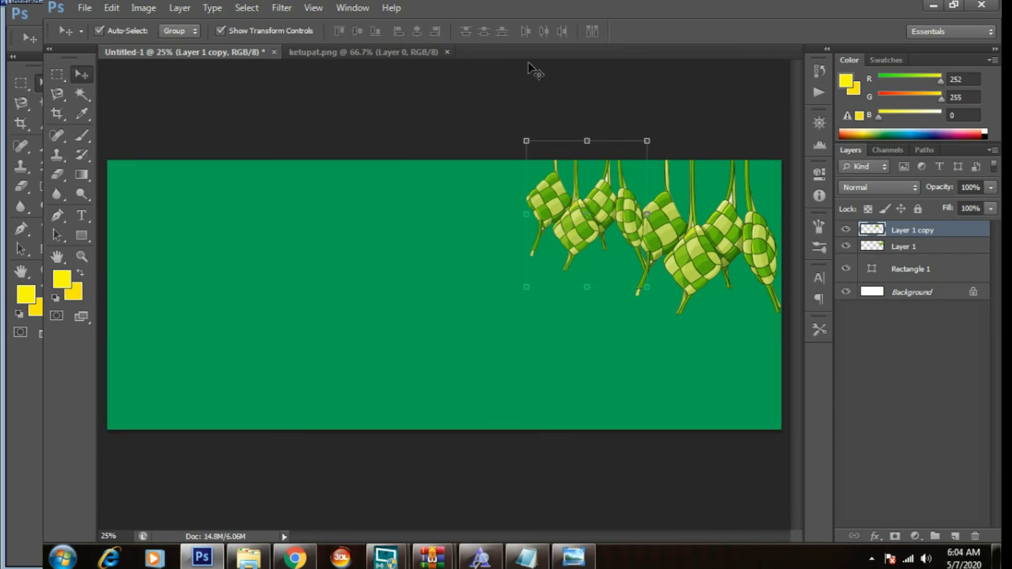
pyautogui.click(538, 90)
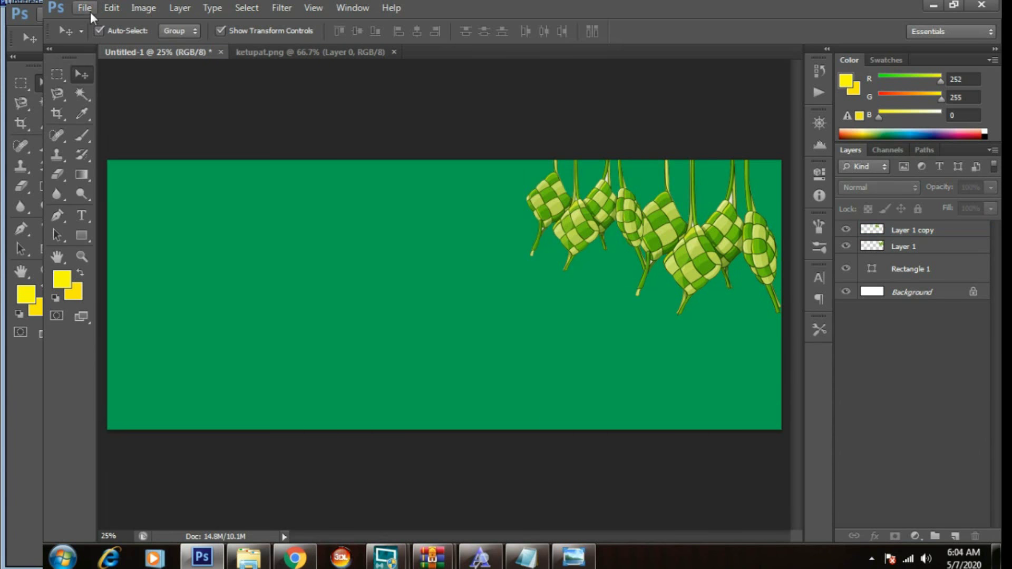
pyautogui.click(89, 10)
pyautogui.click(106, 35)
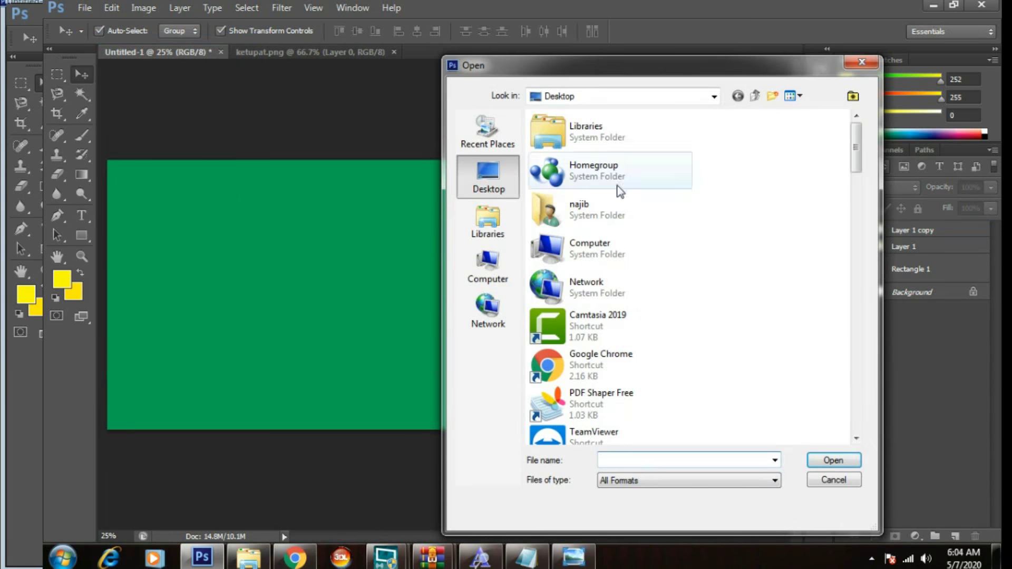
pyautogui.click(861, 62)
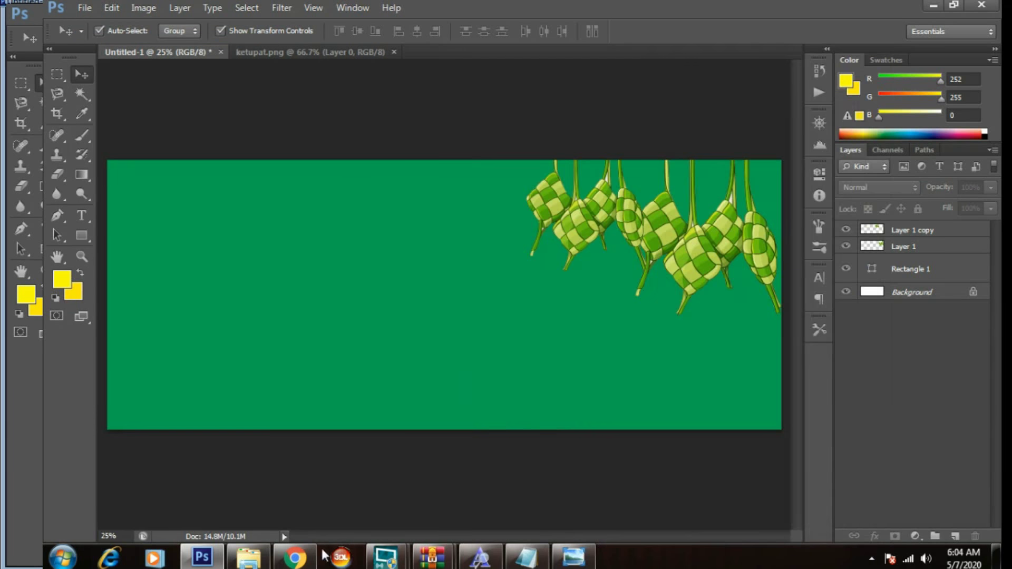
# - Open the kisspng-islam-motif-ornament image from the bahan kad raya folder in Adobe Photoshop
pyautogui.click(247, 557)
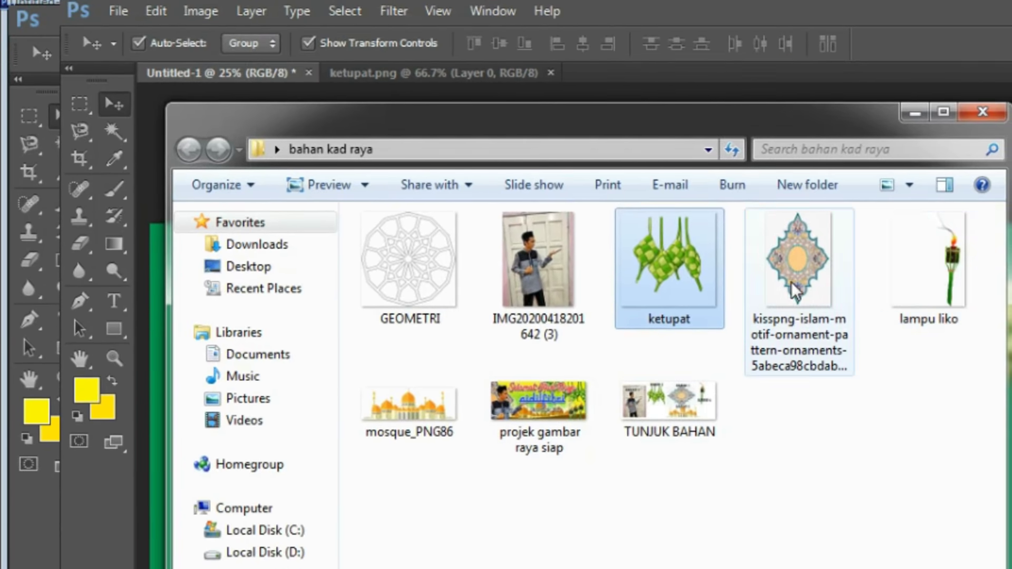
pyautogui.doubleClick(805, 282)
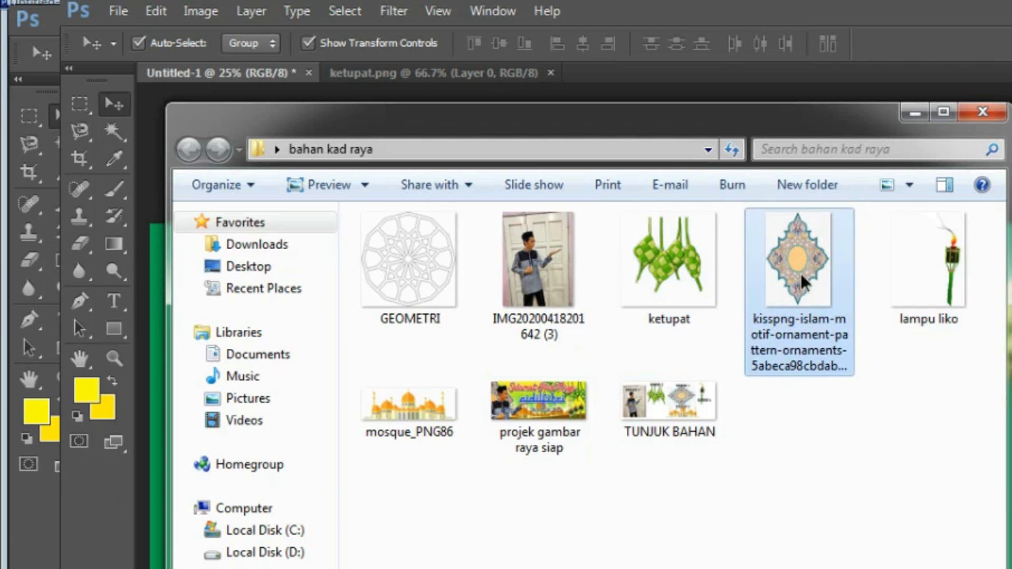
pyautogui.rightClick(810, 269)
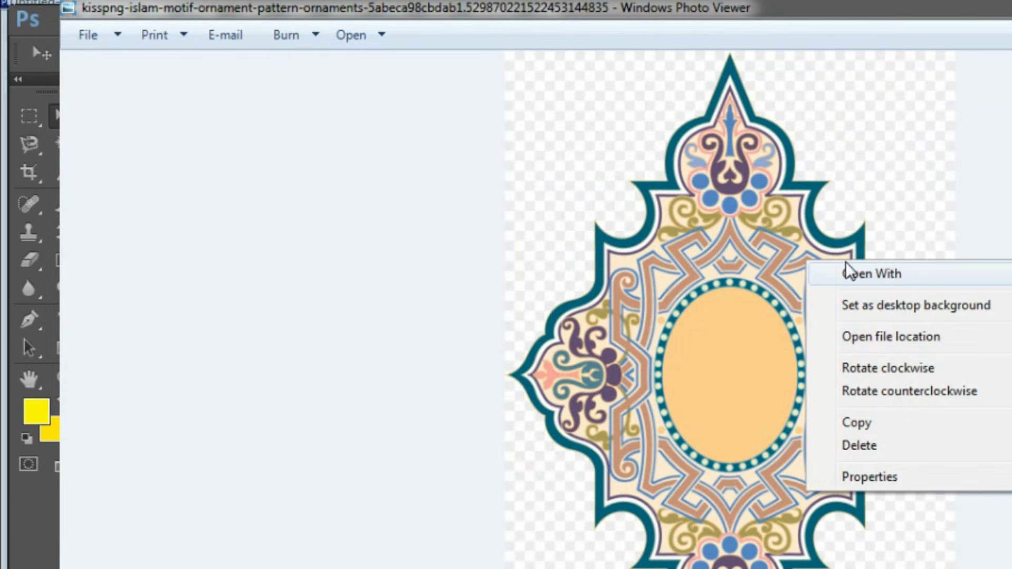
pyautogui.moveTo(896, 274)
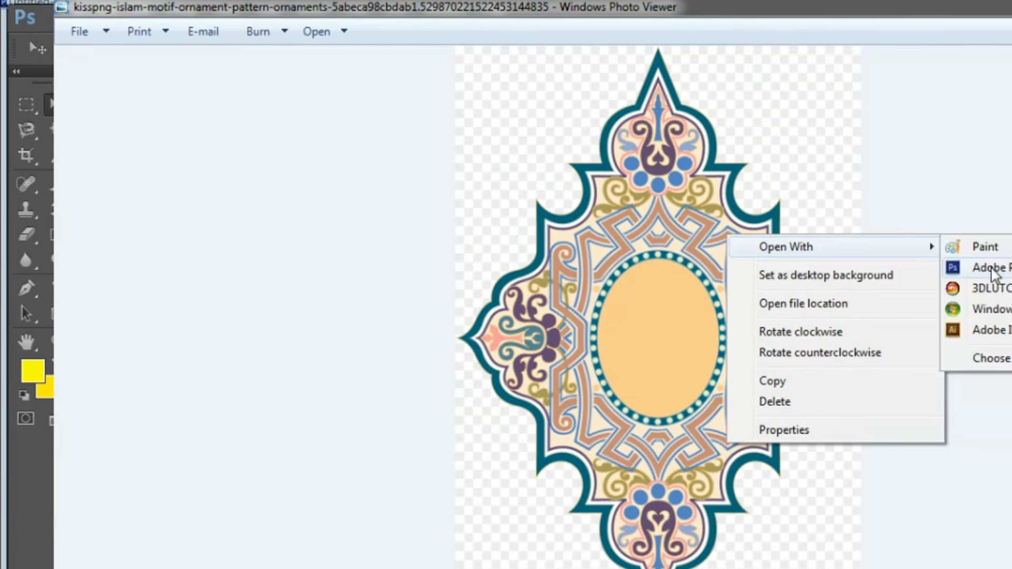
pyautogui.click(992, 270)
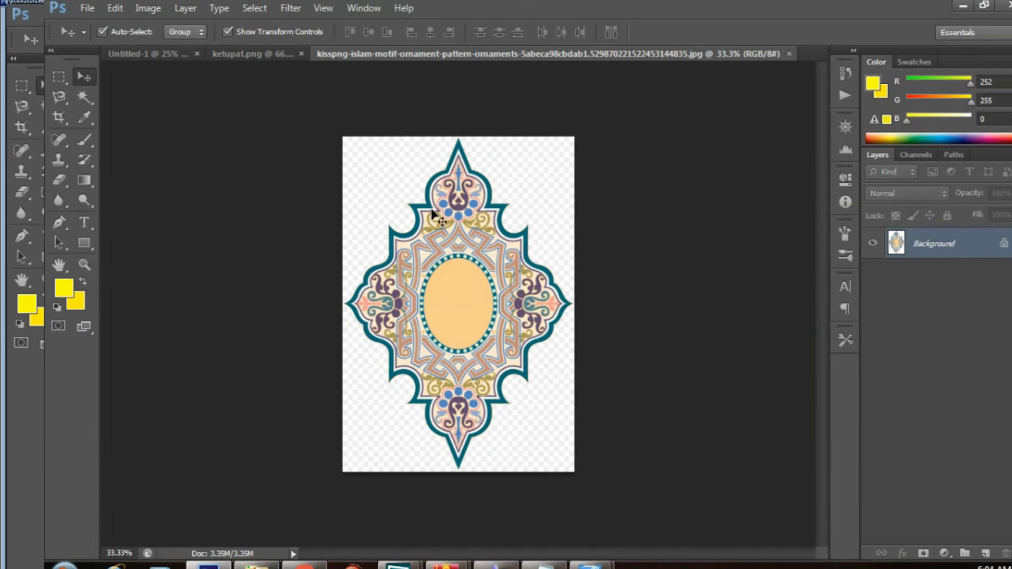
# - Convert the ornament image's locked Background into a regular layer
pyautogui.doubleClick(976, 255)
pyautogui.click(659, 178)
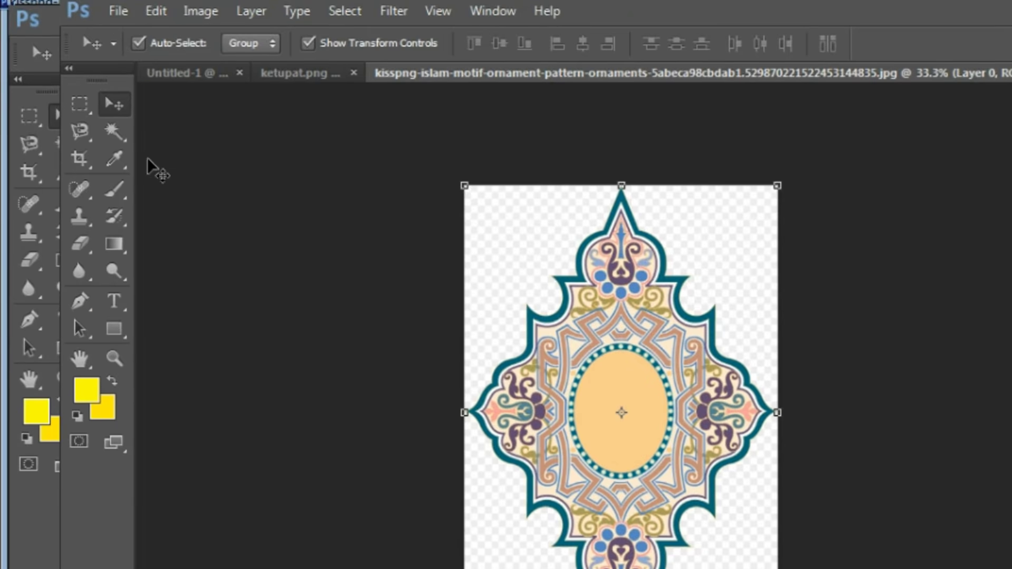
# - Select the fake-checkered background above and below the ornament with the Magic Wand, delete both areas, and deselect
pyautogui.click(114, 132)
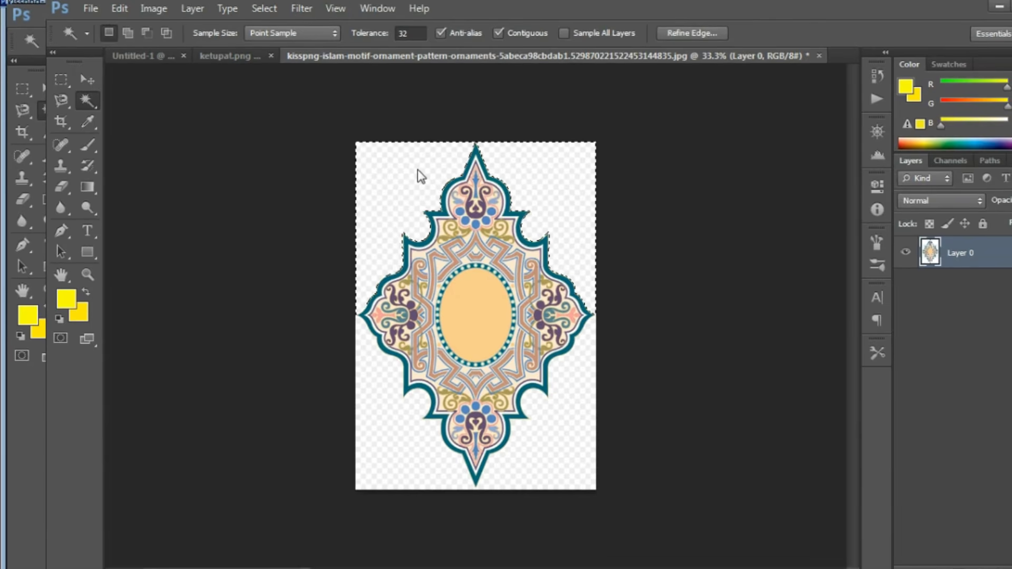
pyautogui.click(577, 239)
pyautogui.press('Delete')
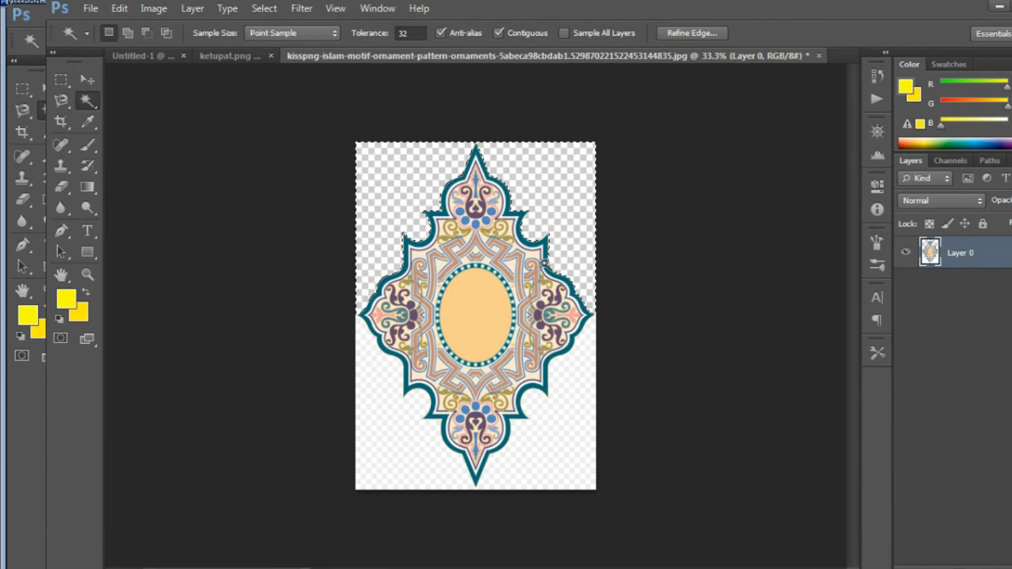
pyautogui.click(553, 433)
pyautogui.press('Delete')
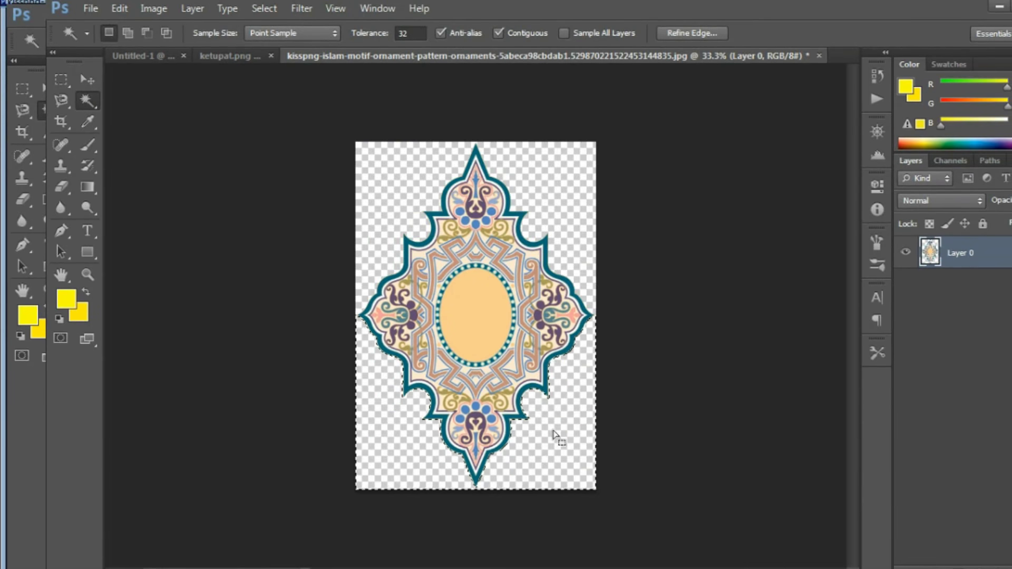
pyautogui.click(714, 317)
# - Bring the ornament into the Untitled-1 card, widen it to about 119% at the canvas's left edge, and apply the transformation
pyautogui.click(94, 78)
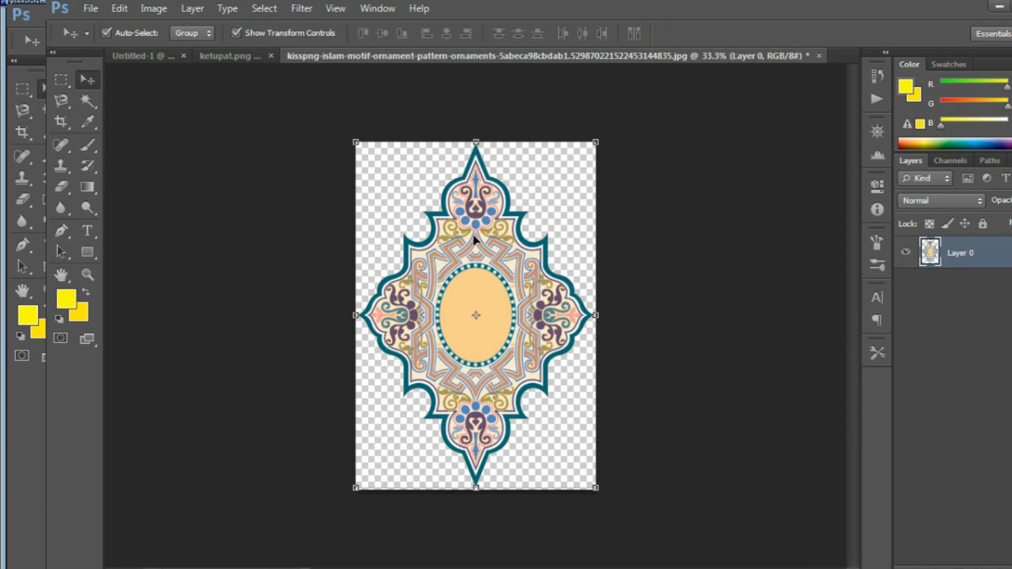
pyautogui.moveTo(487, 228); pyautogui.dragTo(462, 286)
pyautogui.moveTo(264, 306); pyautogui.dragTo(221, 293)
pyautogui.moveTo(286, 317); pyautogui.dragTo(316, 318)
pyautogui.click(92, 84)
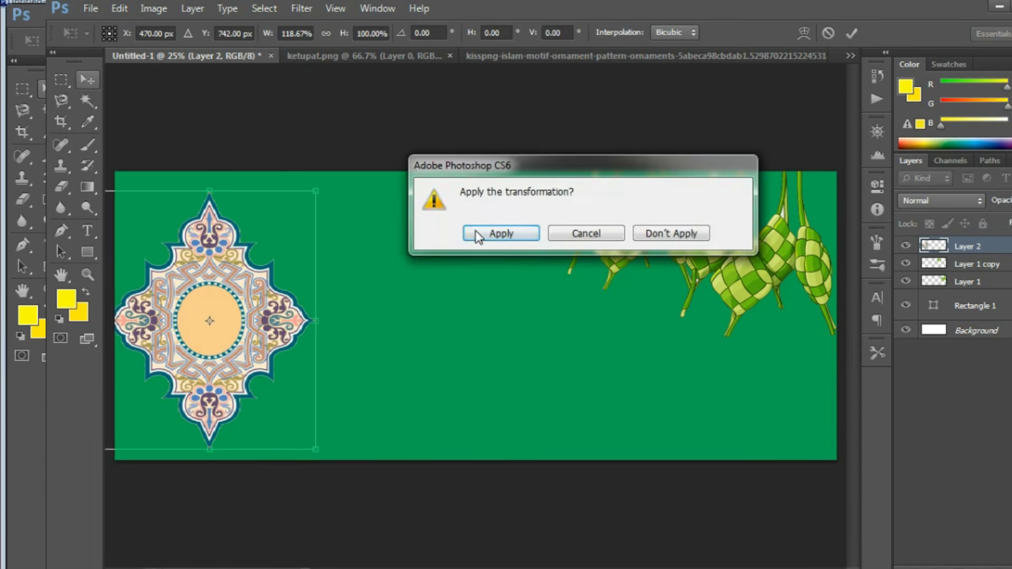
pyautogui.click(476, 232)
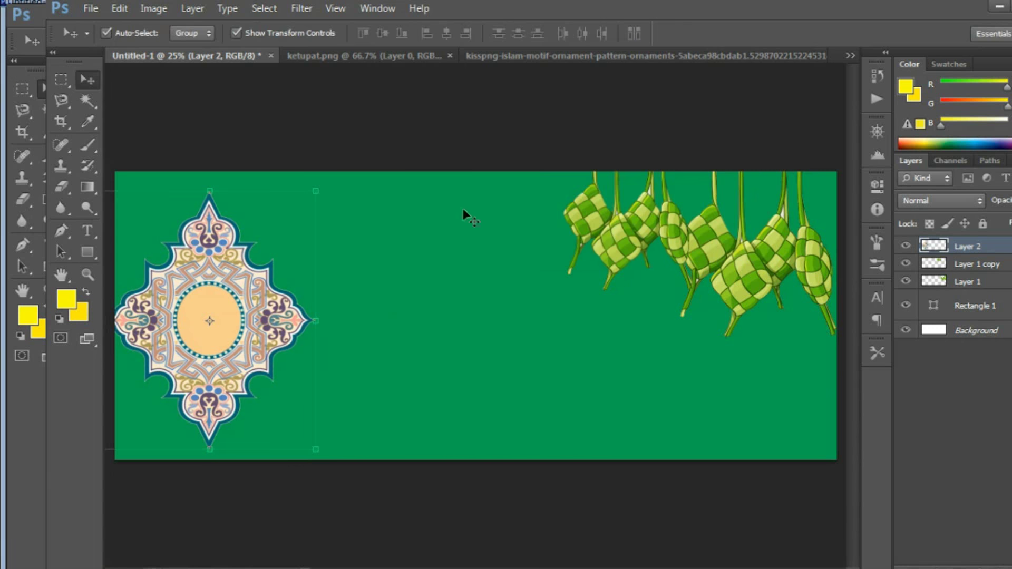
# - Close the ketupat.png and ornament documents without saving the ornament's changes
pyautogui.click(449, 55)
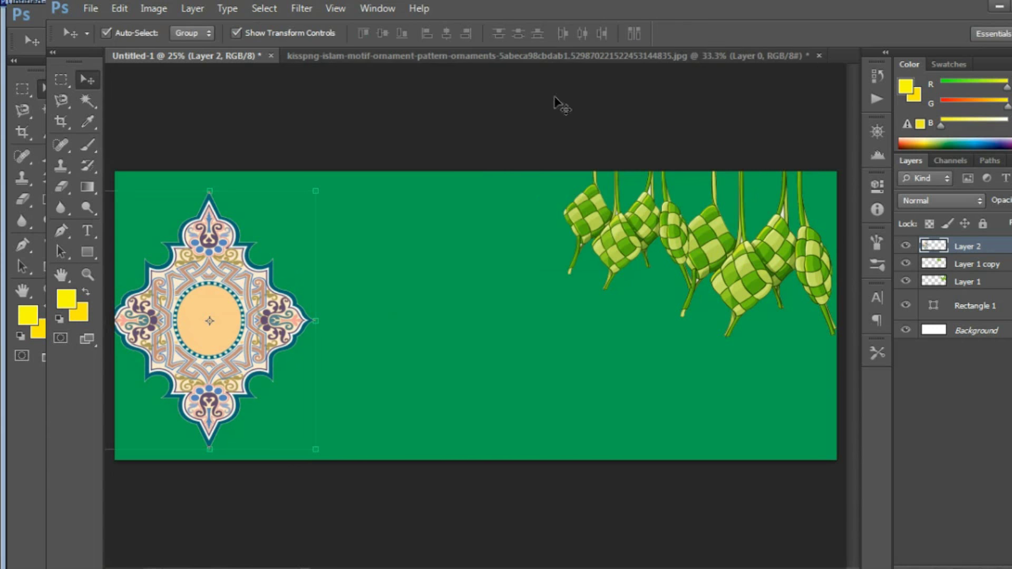
pyautogui.click(819, 56)
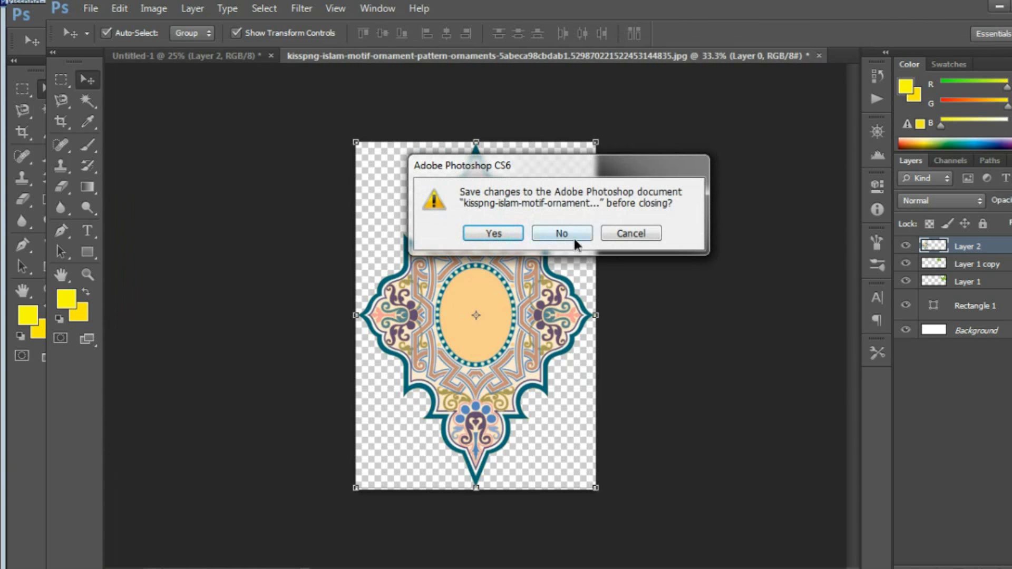
pyautogui.click(574, 239)
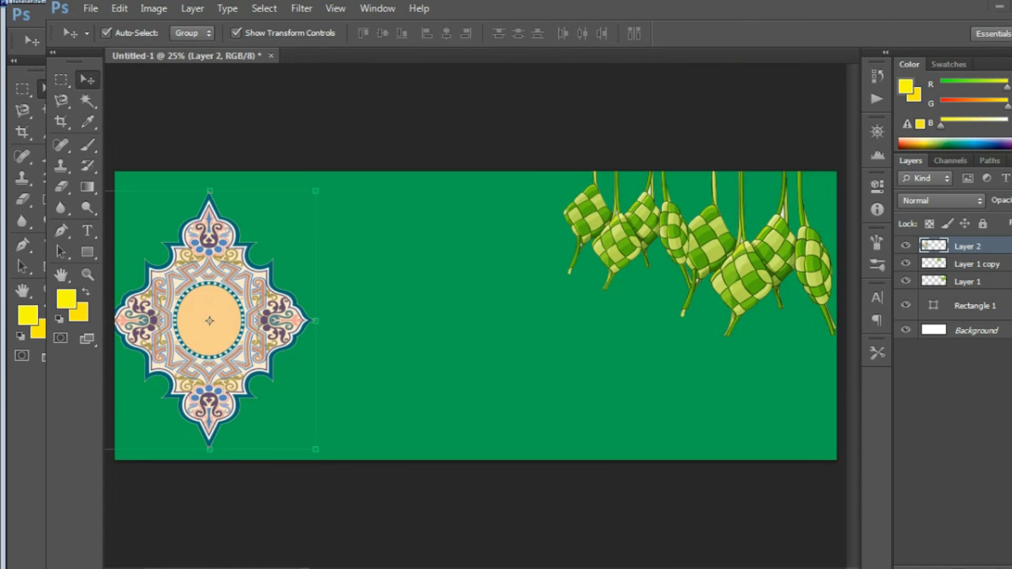
# - Open the mosque_PNG86 image from the bahan kad raya folder in Adobe Photoshop
pyautogui.hotkey('alt', 'Tab')
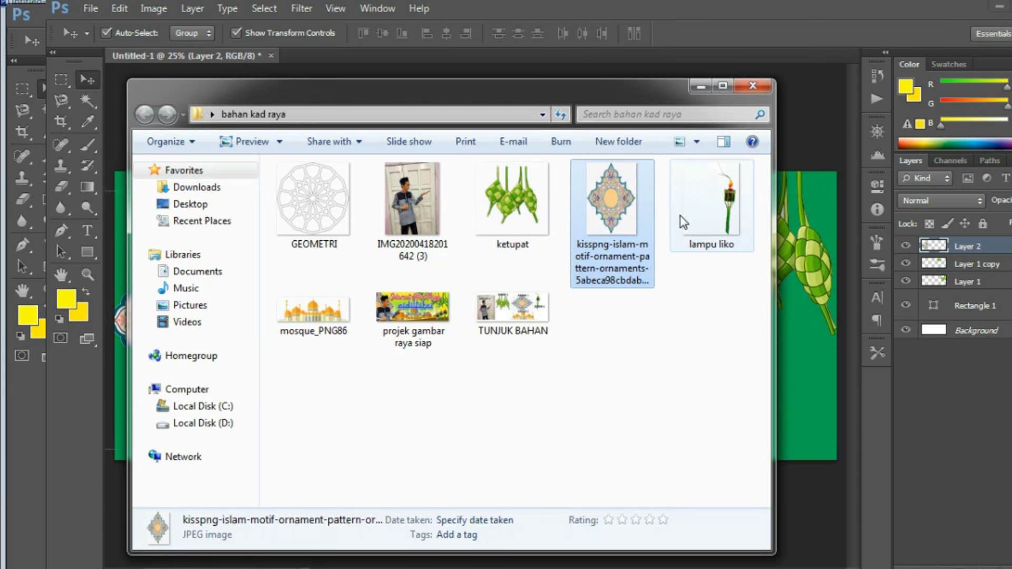
pyautogui.doubleClick(337, 324)
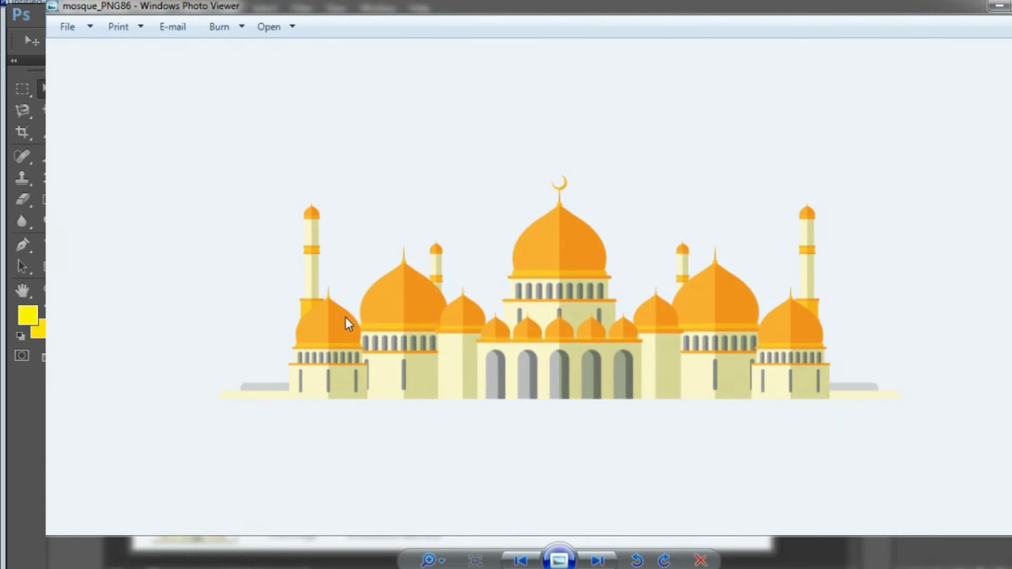
pyautogui.click(1011, 6)
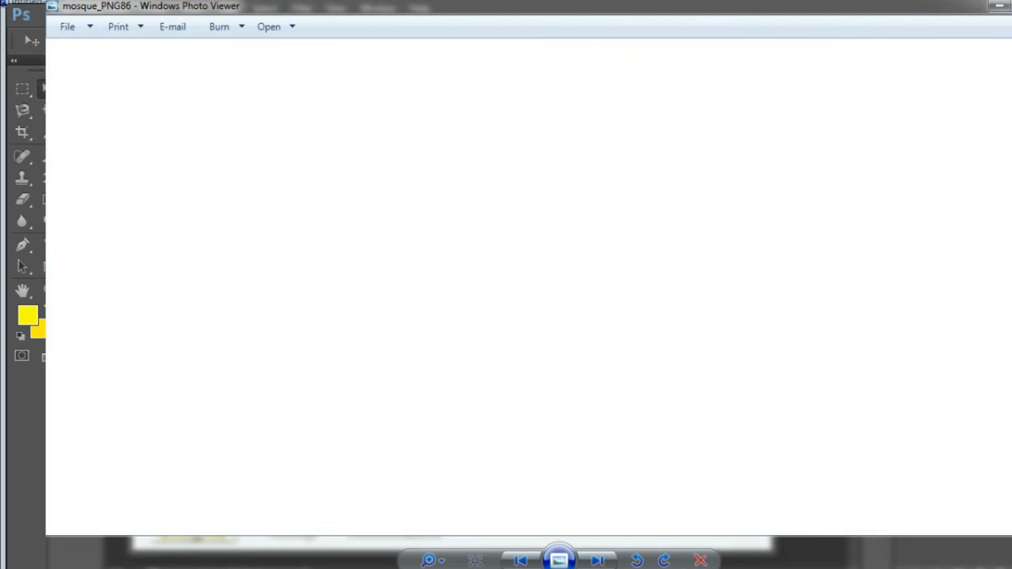
pyautogui.moveTo(319, 331); pyautogui.dragTo(334, 62)
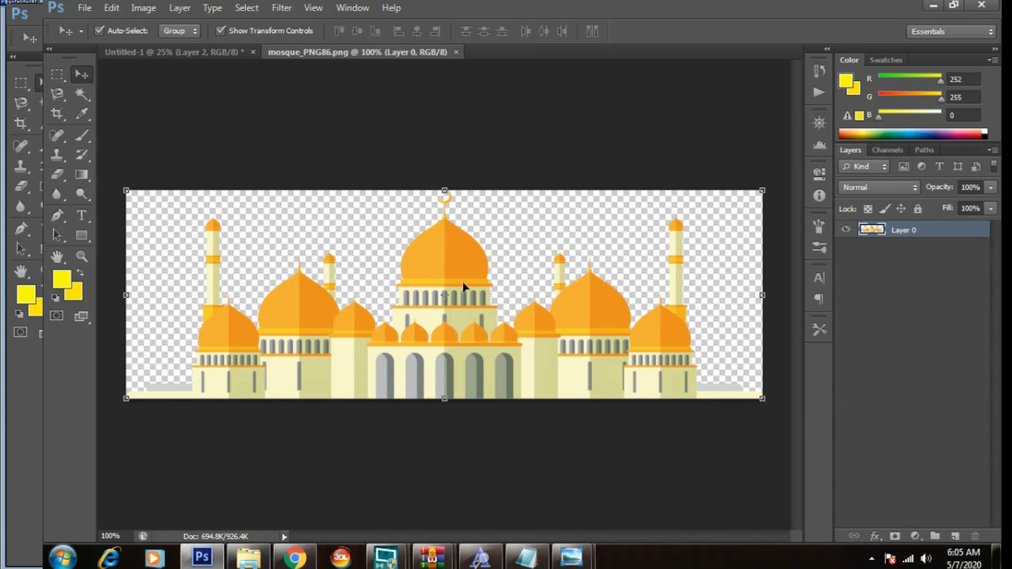
# - Bring the mosque into the Untitled-1 card, enlarge it to about 314%, place it at the canvas's lower centre, and apply the transformation
pyautogui.moveTo(465, 279); pyautogui.dragTo(349, 168)
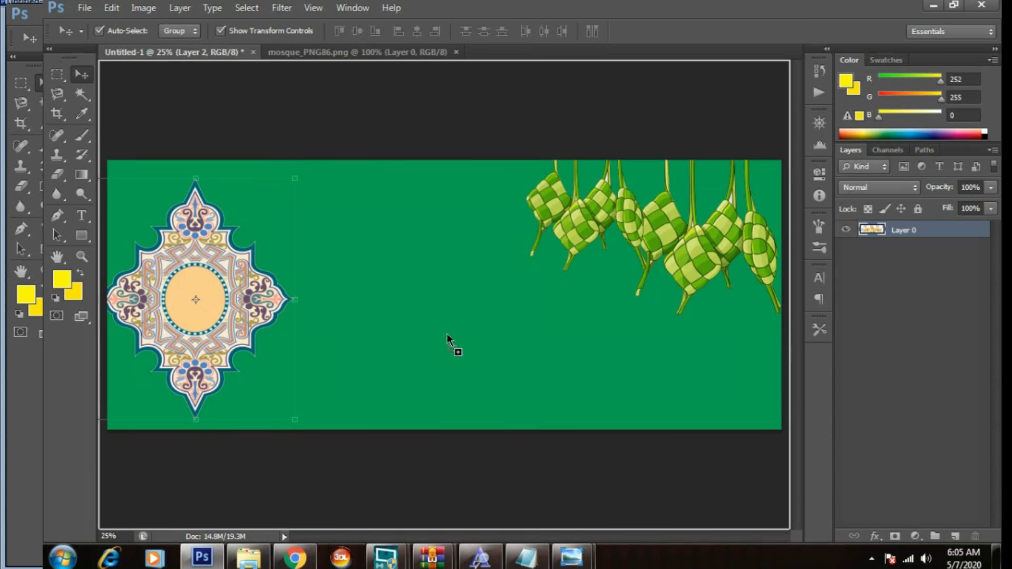
pyautogui.moveTo(447, 335); pyautogui.dragTo(447, 334)
pyautogui.moveTo(527, 310); pyautogui.dragTo(743, 289)
pyautogui.moveTo(510, 339); pyautogui.dragTo(400, 353)
pyautogui.moveTo(625, 261); pyautogui.dragTo(717, 239)
pyautogui.moveTo(542, 354)
pyautogui.mouseDown()
pyautogui.moveTo(560, 372)
pyautogui.moveTo(530, 370)
pyautogui.mouseUp()
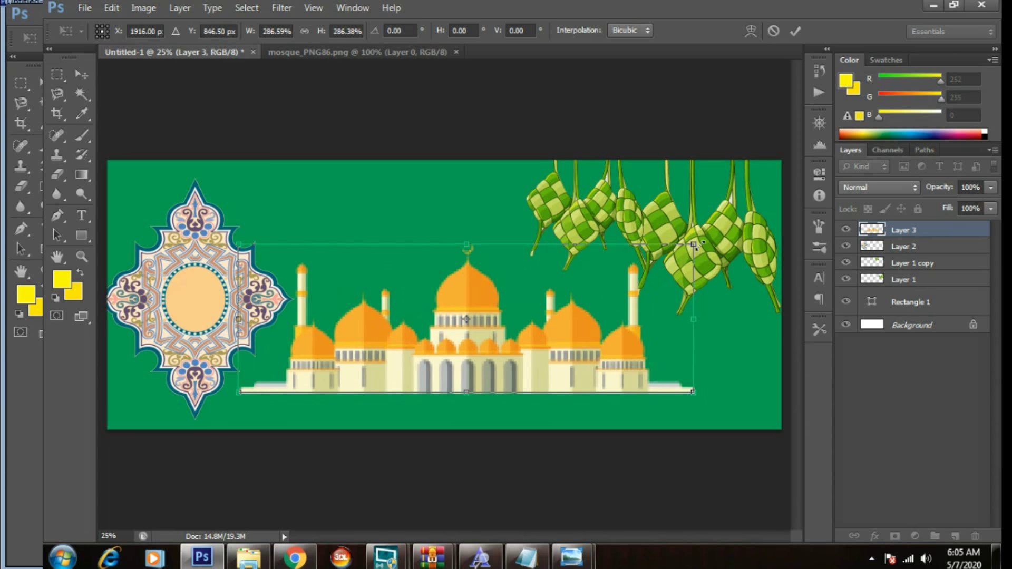
pyautogui.moveTo(694, 245); pyautogui.dragTo(736, 231)
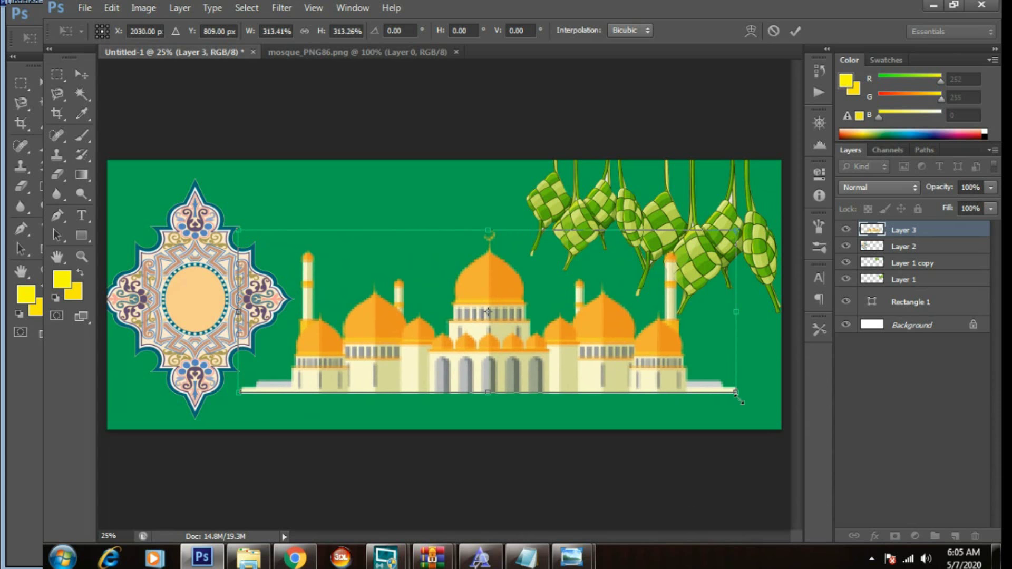
pyautogui.moveTo(741, 402)
pyautogui.mouseDown()
pyautogui.moveTo(764, 405)
pyautogui.moveTo(736, 400)
pyautogui.mouseUp()
pyautogui.moveTo(588, 361); pyautogui.dragTo(567, 364)
pyautogui.click(83, 73)
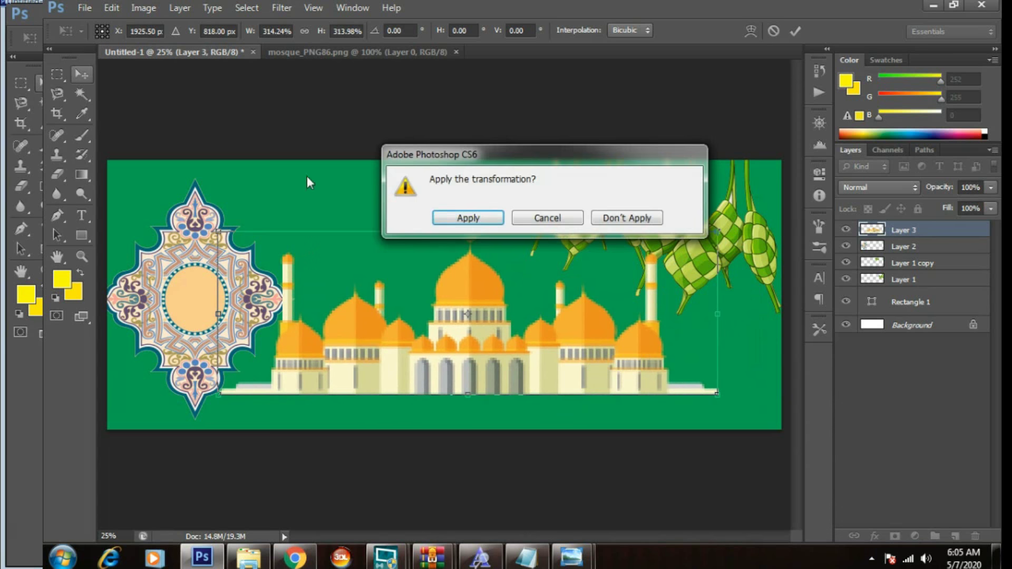
pyautogui.click(467, 217)
pyautogui.click(542, 101)
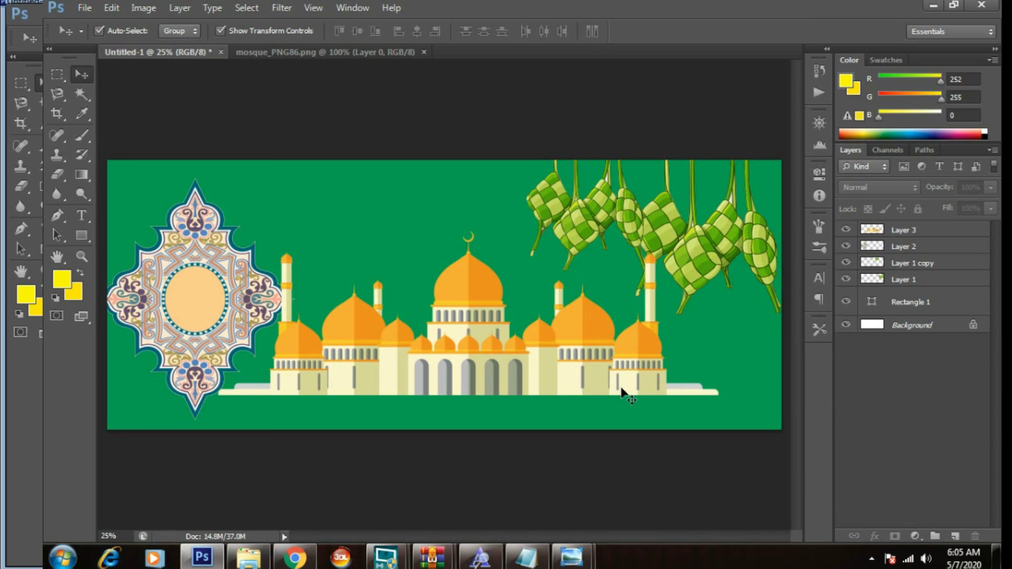
# - Create a new empty layer directly above the Rectangle 1 layer
pyautogui.press('z')
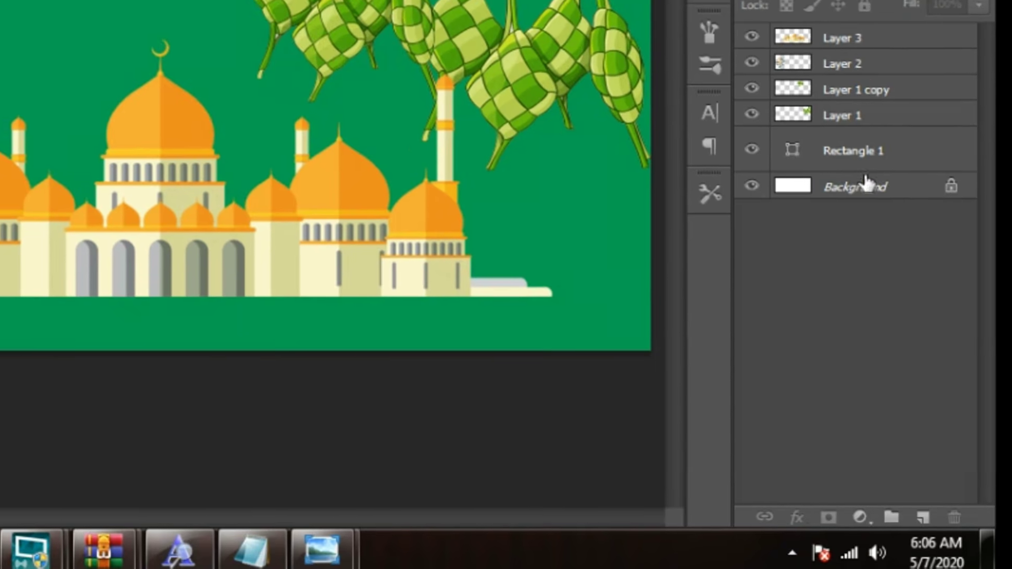
pyautogui.click(890, 144)
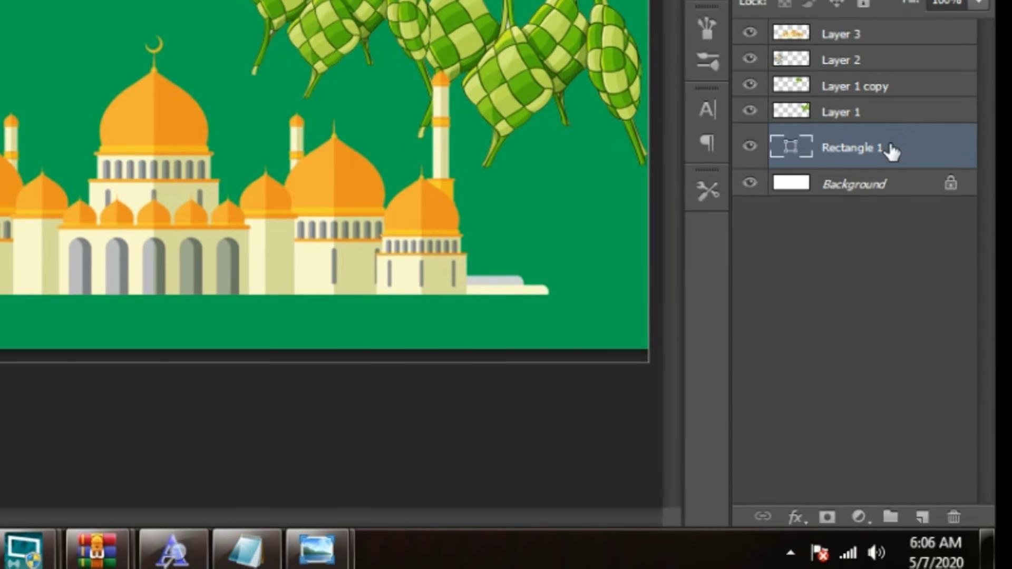
pyautogui.click(922, 517)
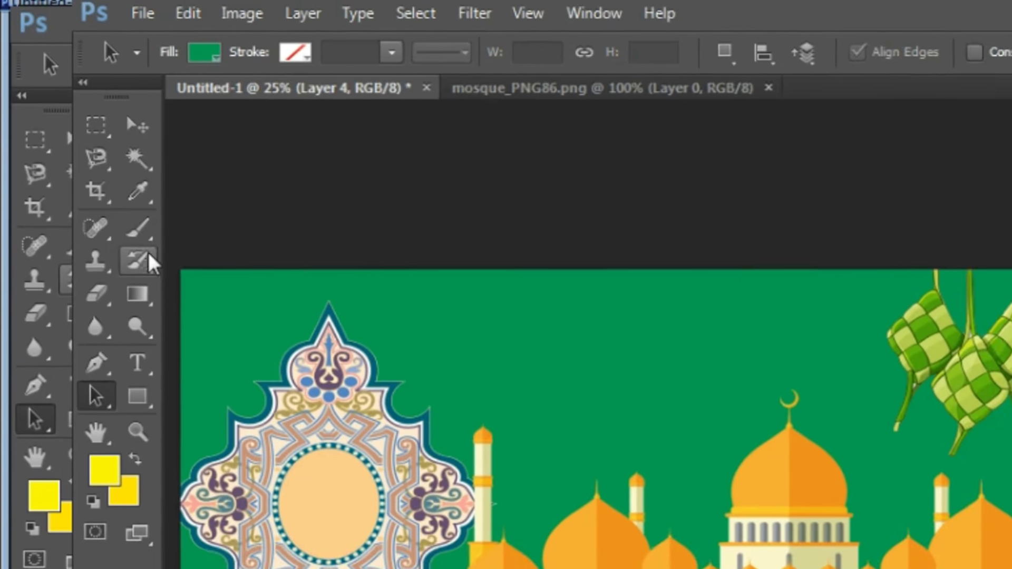
# - Set the foreground colour to bright yellow with R 252, G 255 and B 0
pyautogui.click(138, 230)
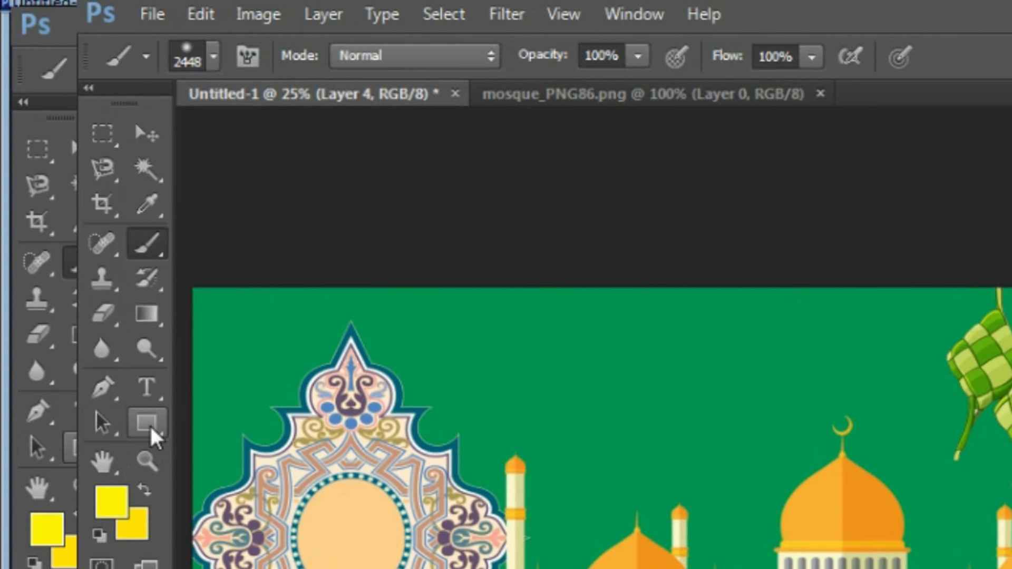
pyautogui.press('i')
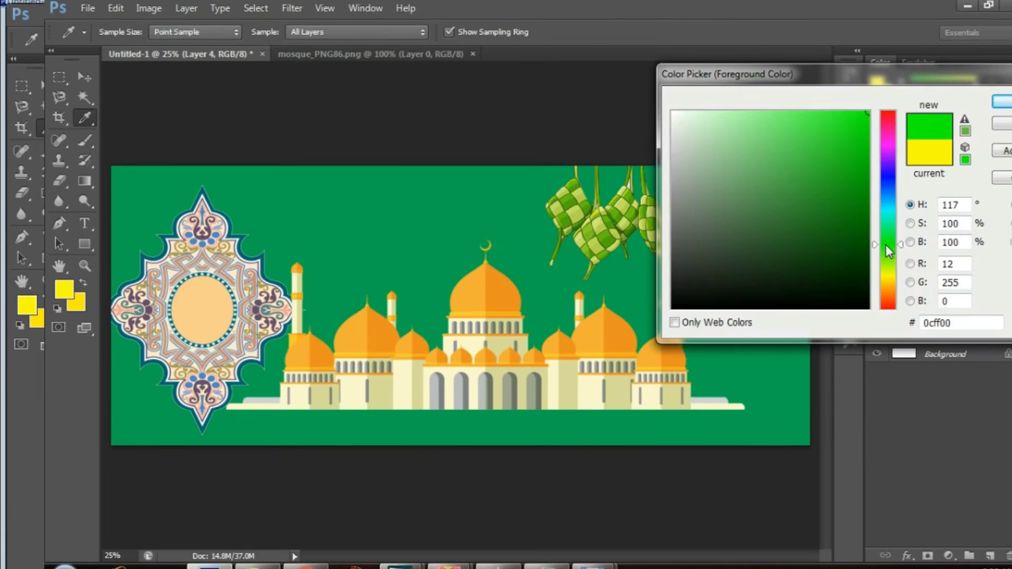
pyautogui.moveTo(890, 110); pyautogui.dragTo(892, 113)
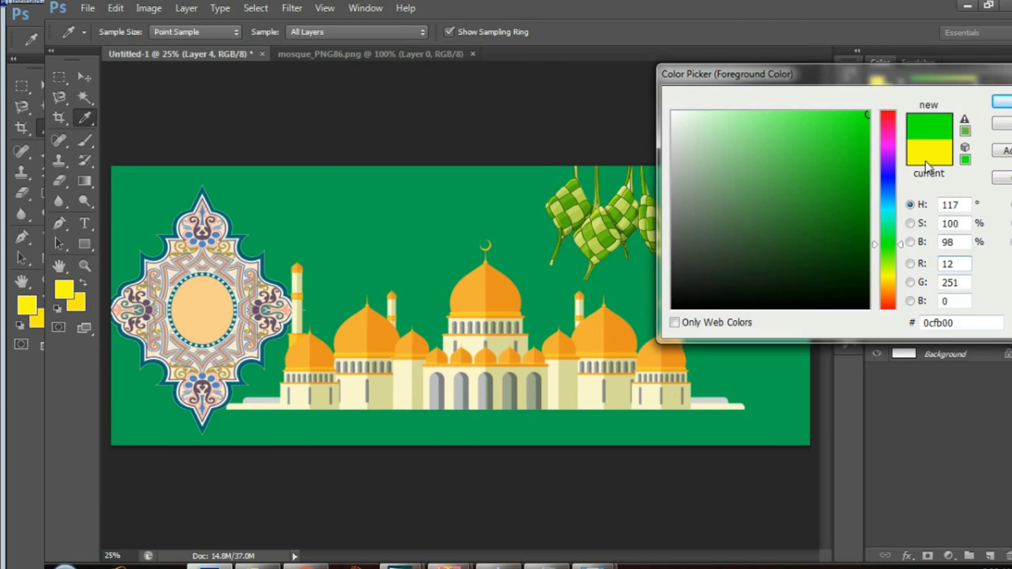
pyautogui.click(922, 159)
pyautogui.click(861, 131)
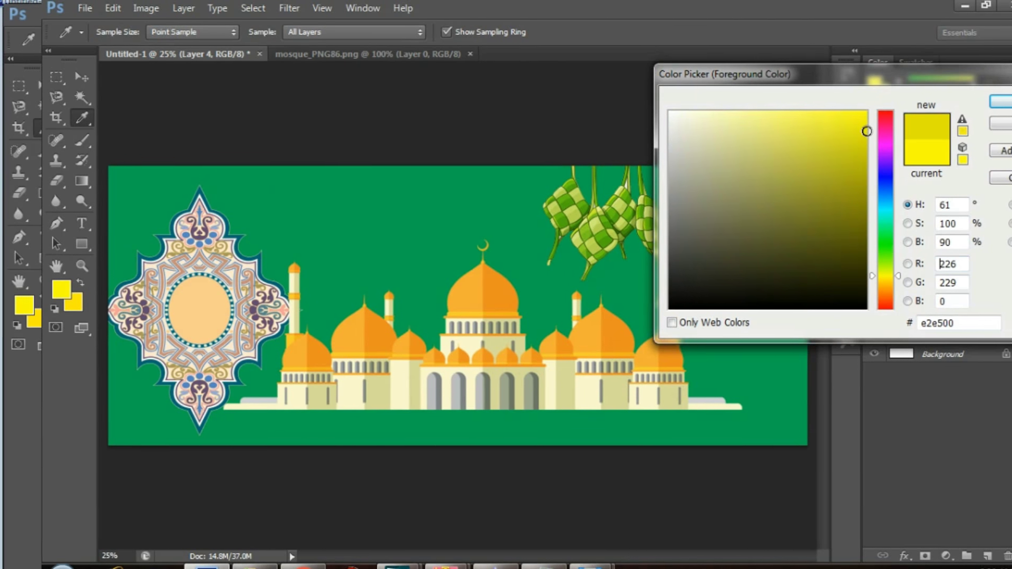
pyautogui.click(869, 121)
pyautogui.click(862, 111)
pyautogui.click(999, 101)
# - Set the Brush tool to 825 px with 0% hardness and paint a soft yellow glow along the canvas's top edge
pyautogui.press('b')
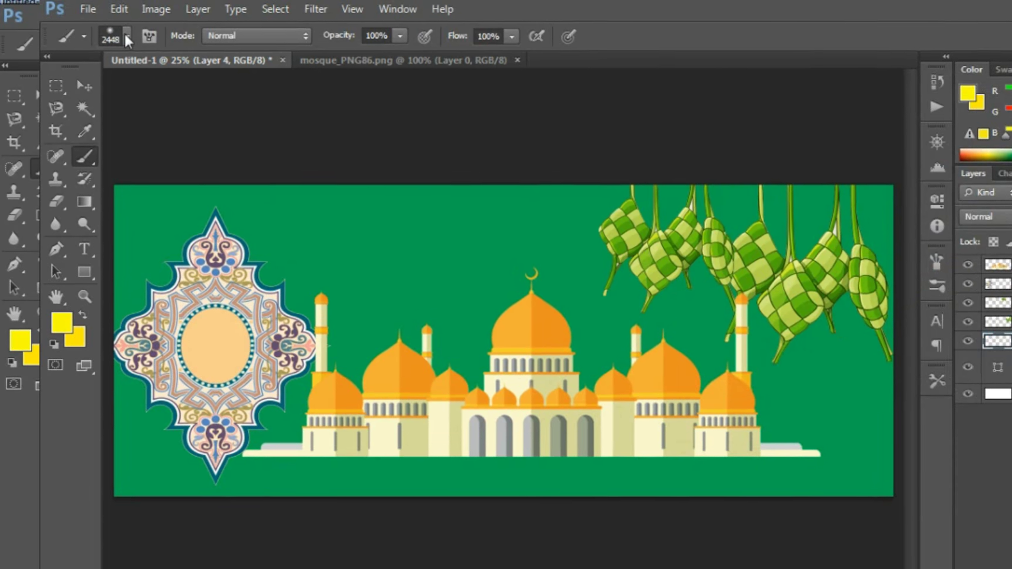
pyautogui.click(113, 32)
pyautogui.click(196, 79)
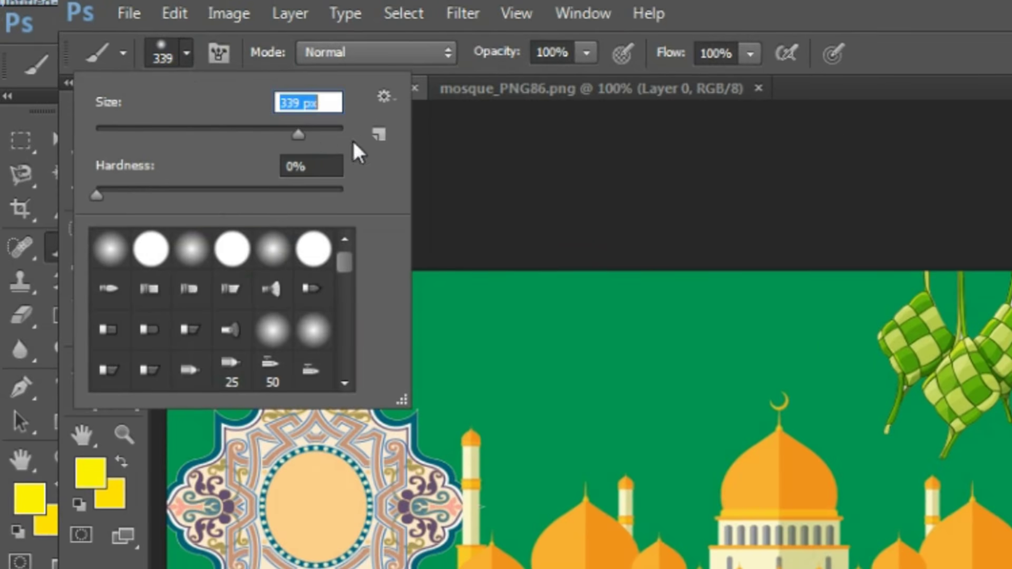
pyautogui.moveTo(318, 137)
pyautogui.mouseDown()
pyautogui.moveTo(328, 137)
pyautogui.moveTo(319, 133)
pyautogui.mouseUp()
pyautogui.moveTo(937, 181)
pyautogui.mouseDown()
pyautogui.moveTo(719, 136)
pyautogui.moveTo(202, 150)
pyautogui.moveTo(160, 148)
pyautogui.moveTo(127, 121)
pyautogui.mouseUp()
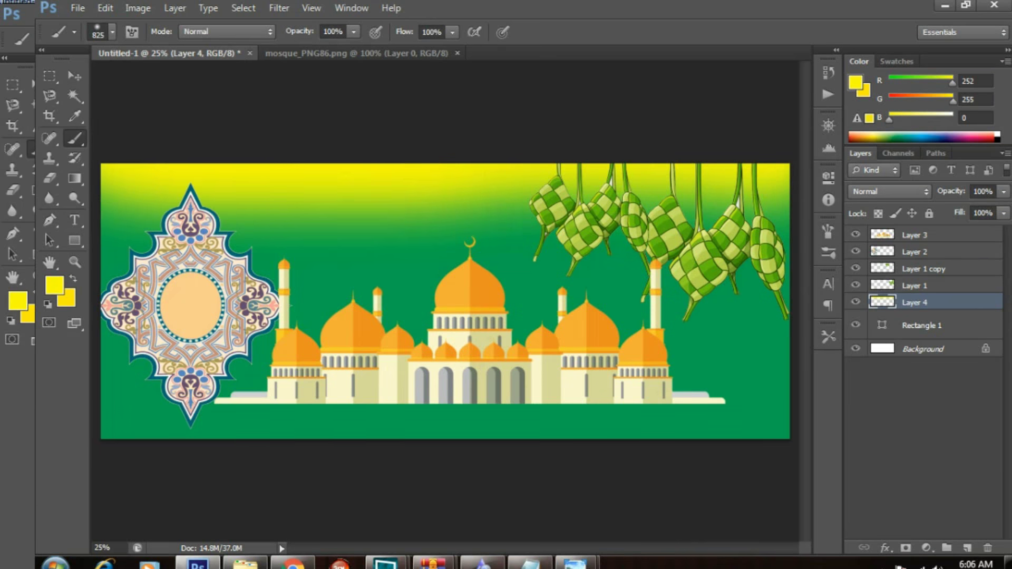
# - Enlarge the soft brush to 1521 px and paint yellow glows along the canvas's bottom, left and right edges
pyautogui.click(112, 34)
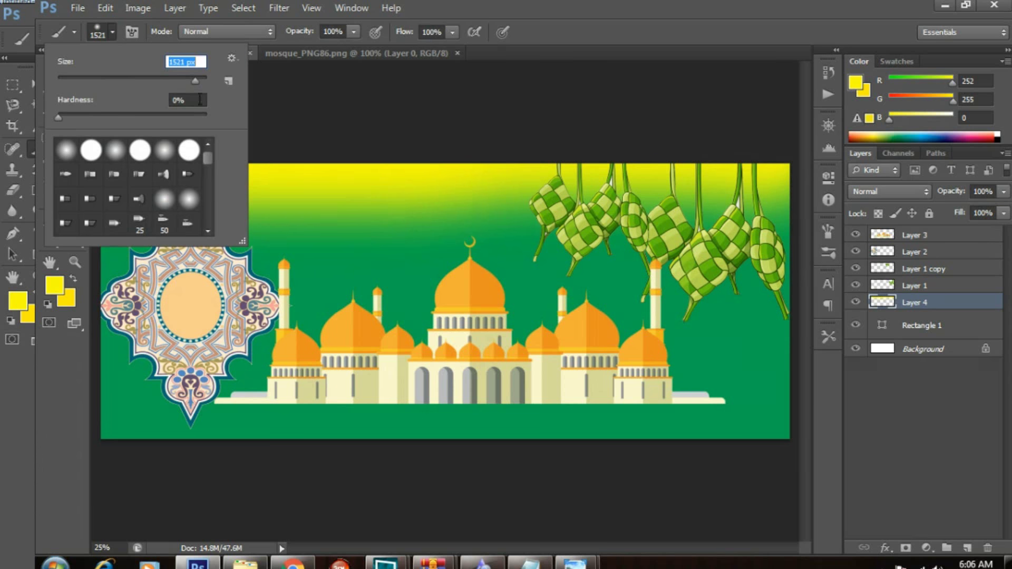
pyautogui.moveTo(745, 497)
pyautogui.mouseDown()
pyautogui.moveTo(723, 486)
pyautogui.moveTo(508, 485)
pyautogui.moveTo(304, 519)
pyautogui.moveTo(137, 459)
pyautogui.mouseUp()
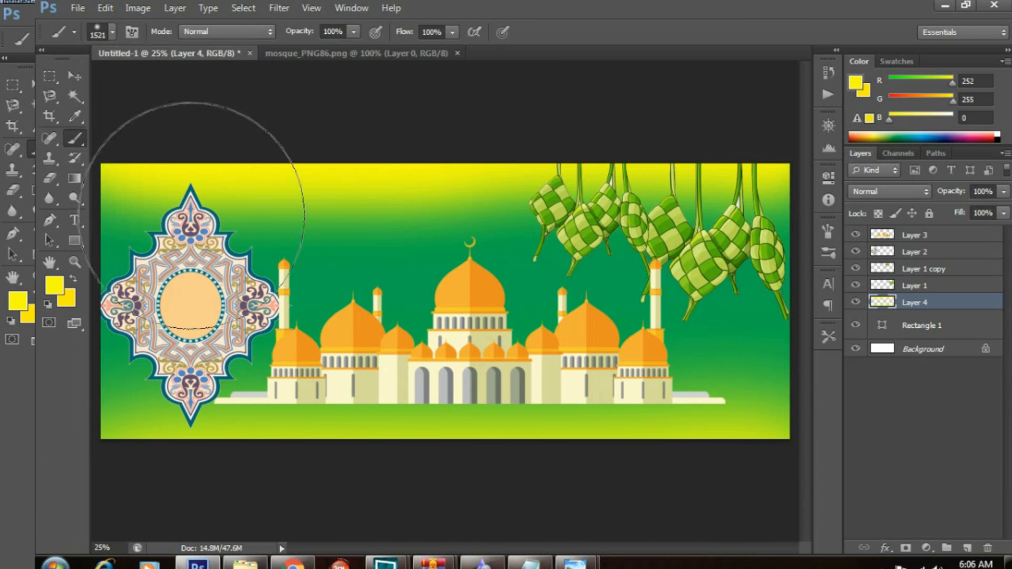
pyautogui.click(56, 219)
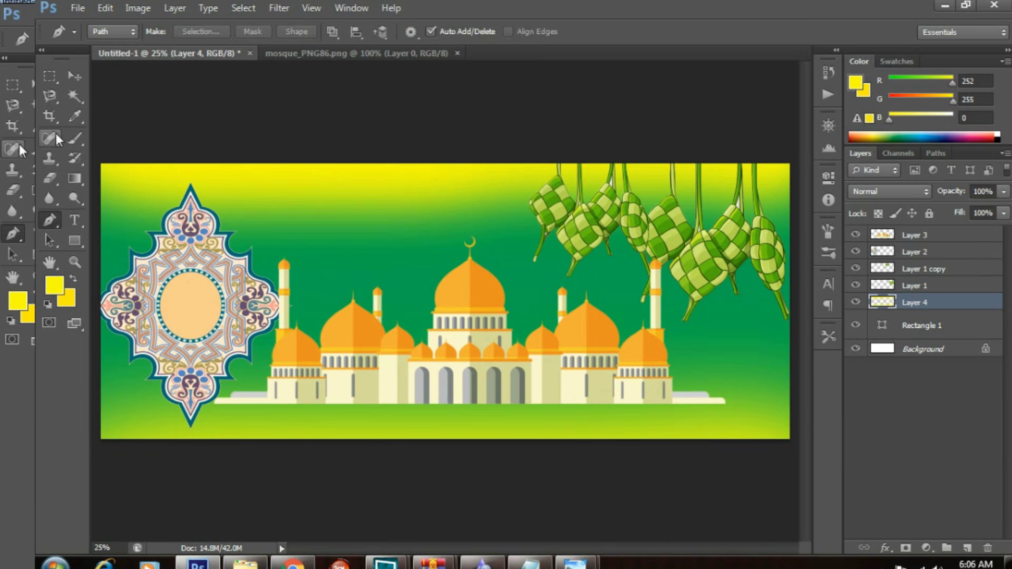
pyautogui.click(74, 138)
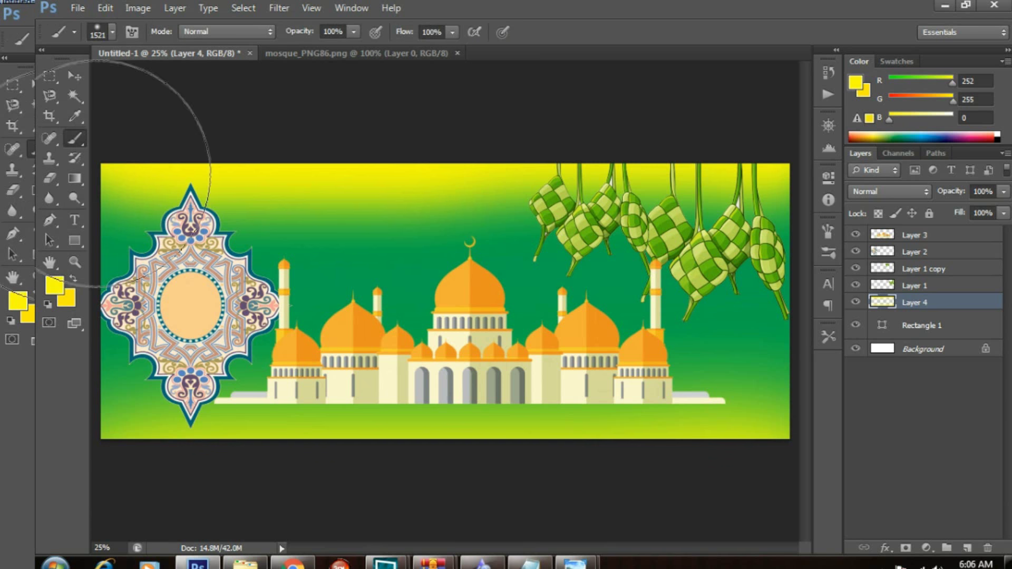
pyautogui.moveTo(118, 106); pyautogui.dragTo(87, 451)
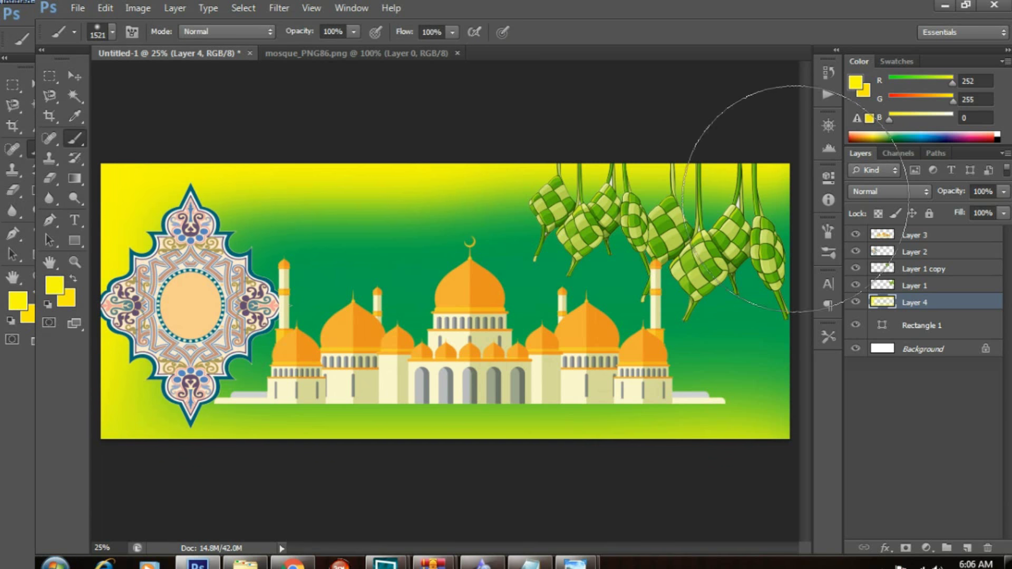
pyautogui.moveTo(780, 137); pyautogui.dragTo(759, 459)
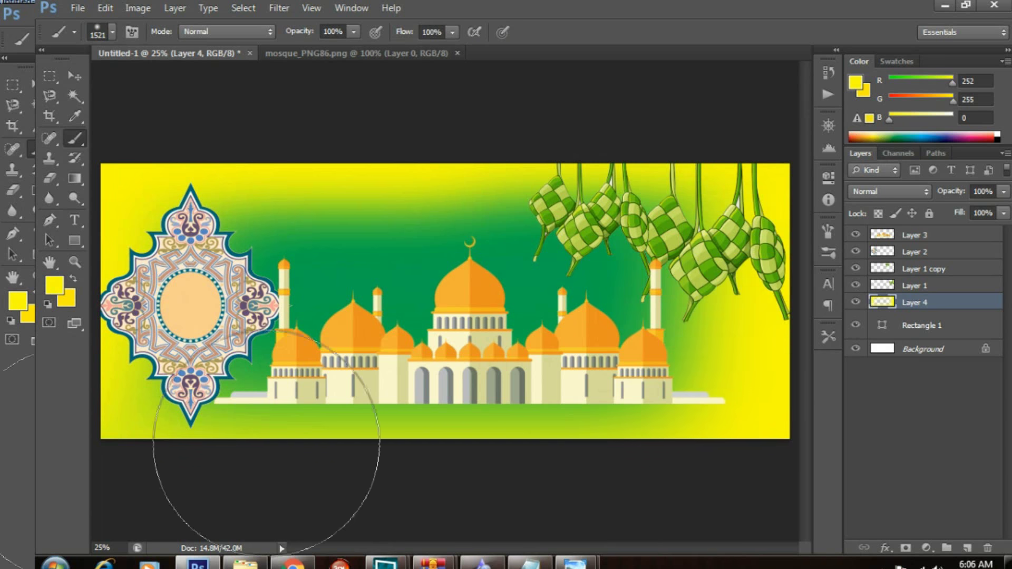
pyautogui.click(79, 77)
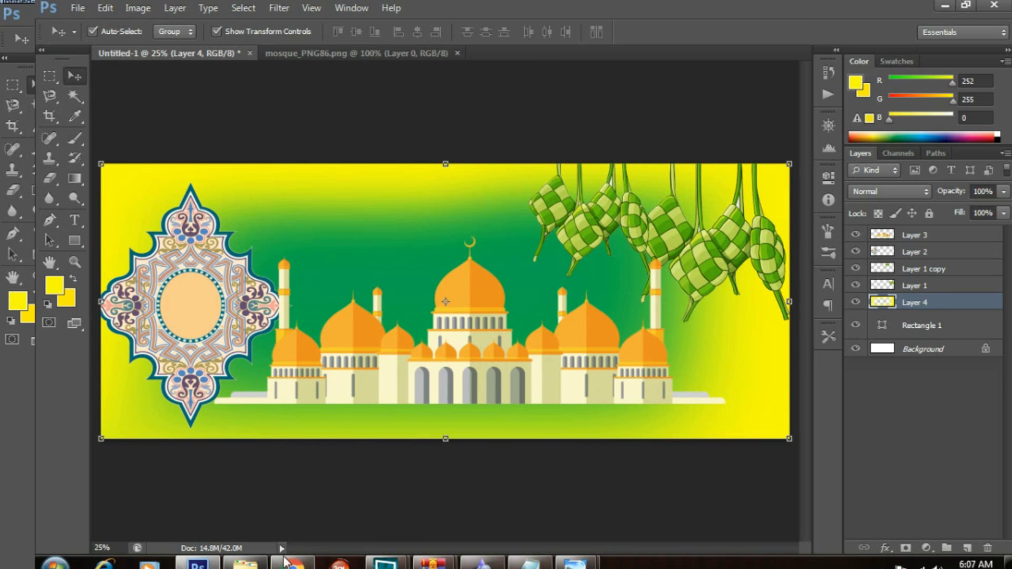
pyautogui.click(246, 562)
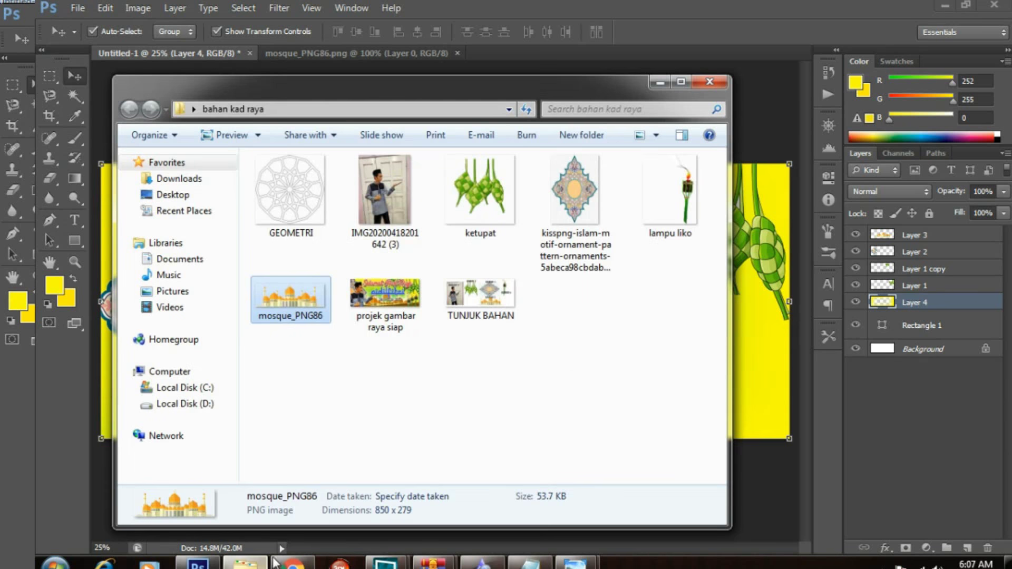
pyautogui.doubleClick(382, 208)
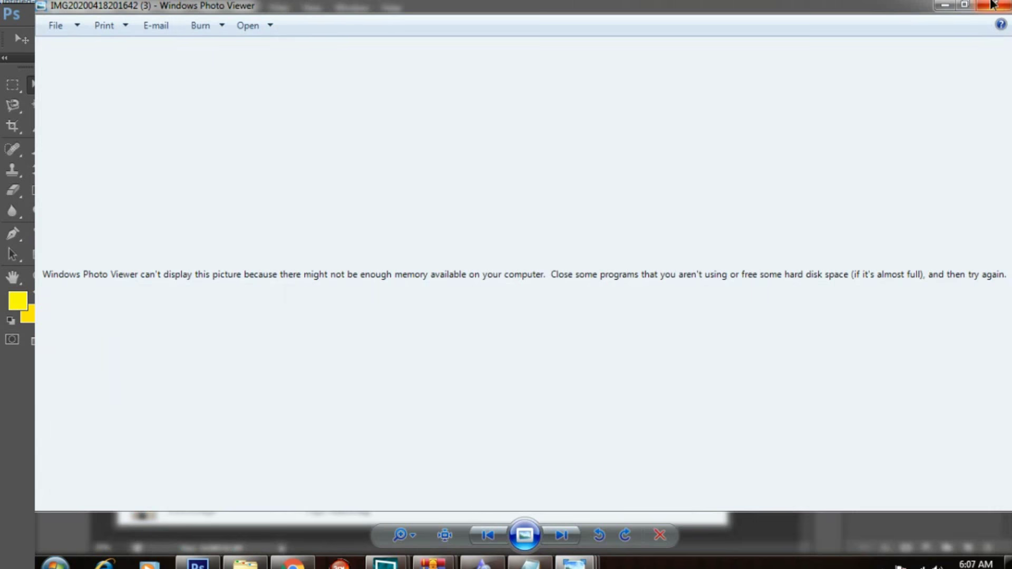
pyautogui.click(992, 4)
pyautogui.moveTo(393, 214); pyautogui.dragTo(507, 52)
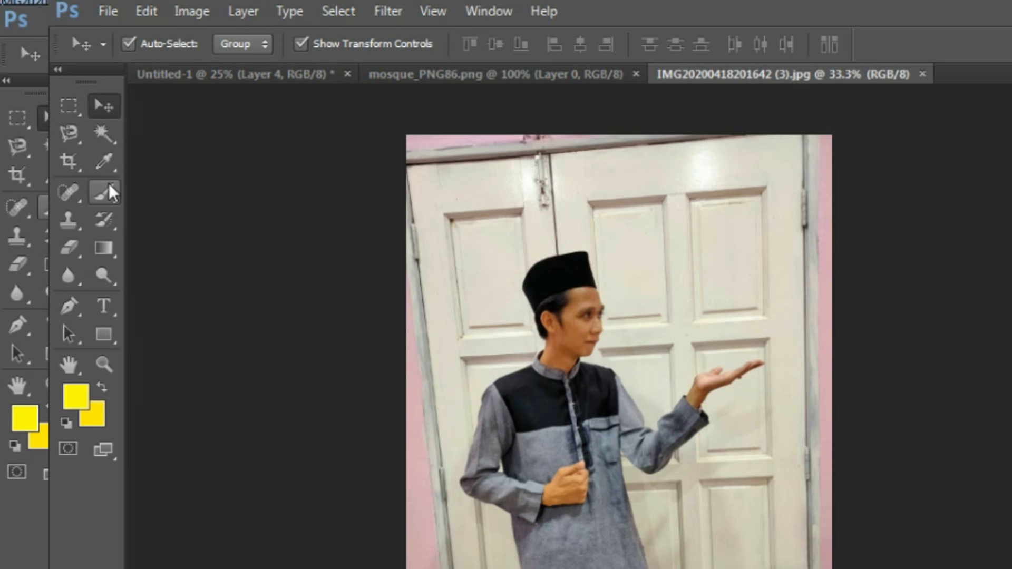
# - Trace the man in the photo with the Magnetic Lasso tool, from hat to lower shirt including the raised hand, and close the selection
pyautogui.click(50, 117)
pyautogui.click(69, 132)
pyautogui.click(69, 129)
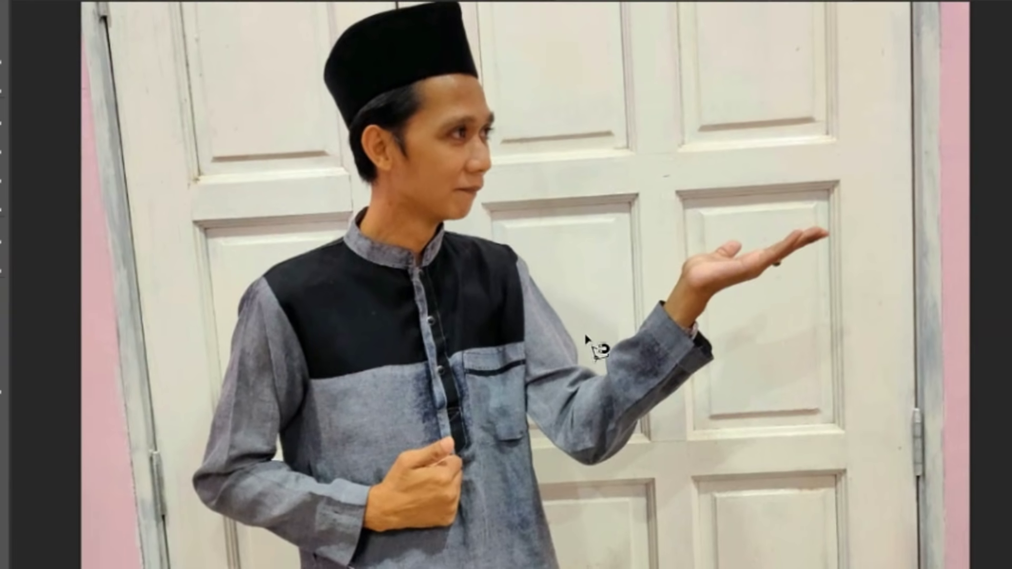
pyautogui.scroll(3, 571, 358)
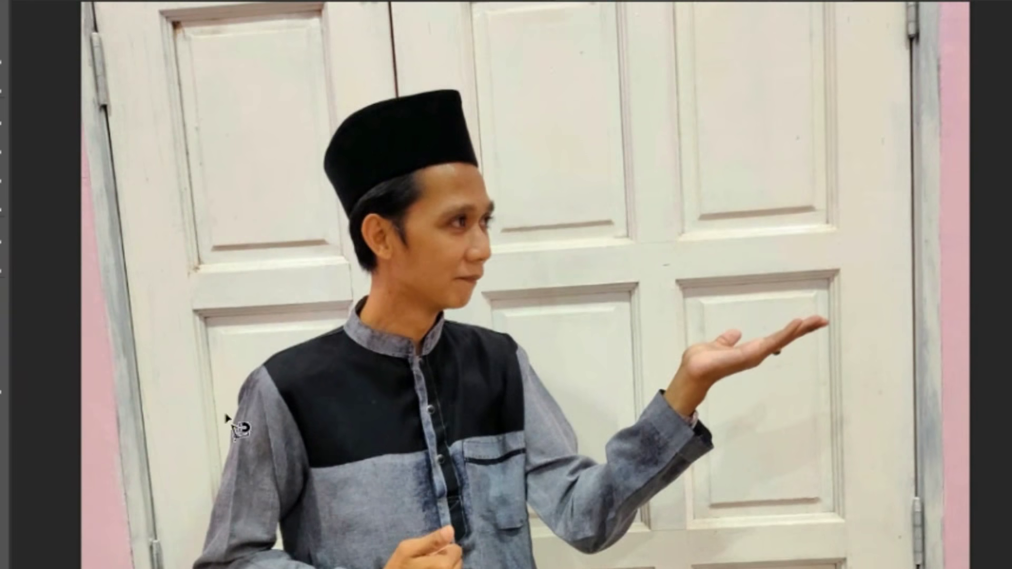
pyautogui.click(205, 544)
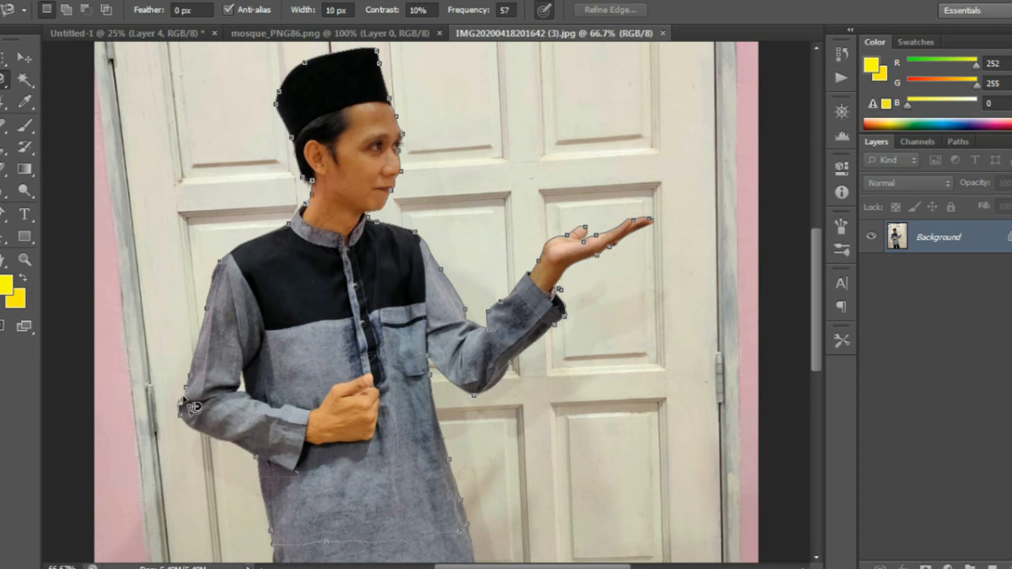
pyautogui.click(187, 390)
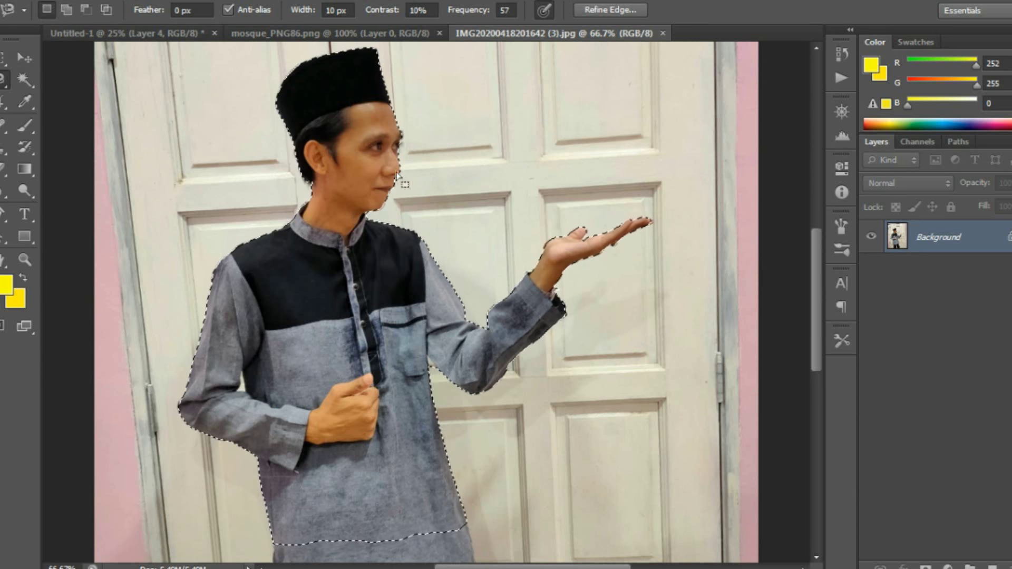
# - Move the selected man into the Untitled-1 card and place his layer at the top of the layer stack
pyautogui.click(28, 60)
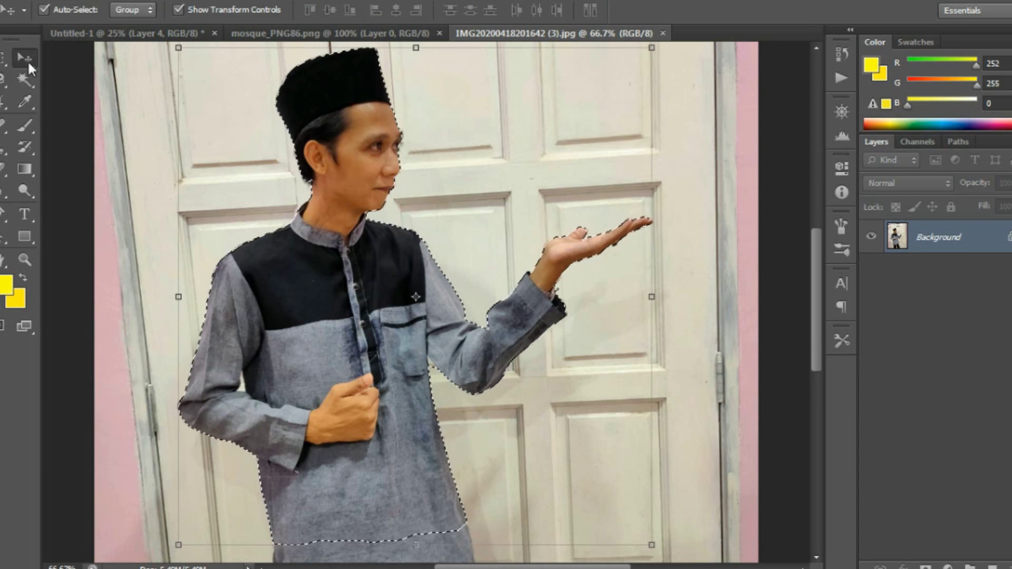
pyautogui.moveTo(345, 134); pyautogui.dragTo(178, 50)
pyautogui.moveTo(238, 304); pyautogui.dragTo(237, 307)
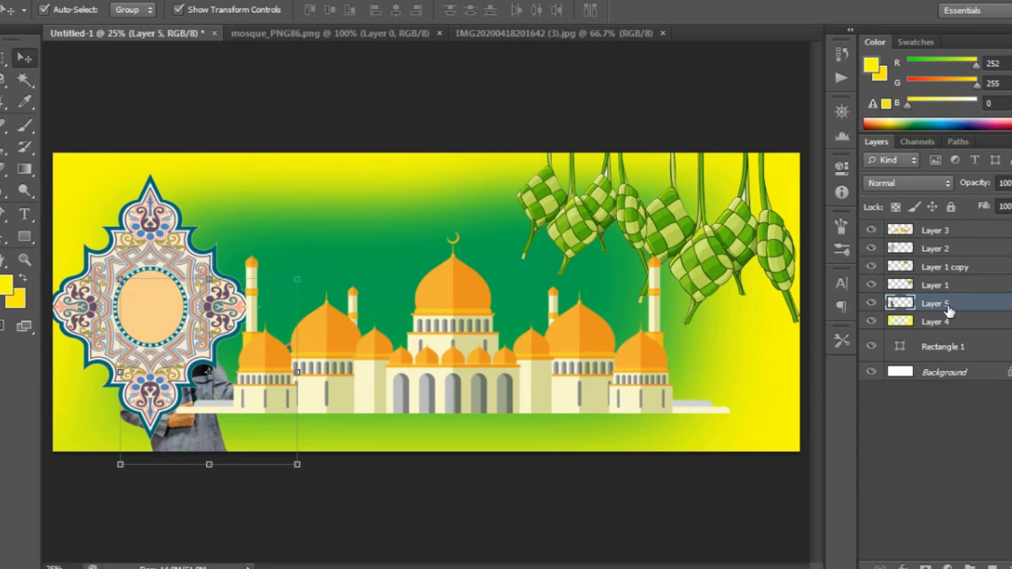
pyautogui.moveTo(206, 450); pyautogui.dragTo(248, 422)
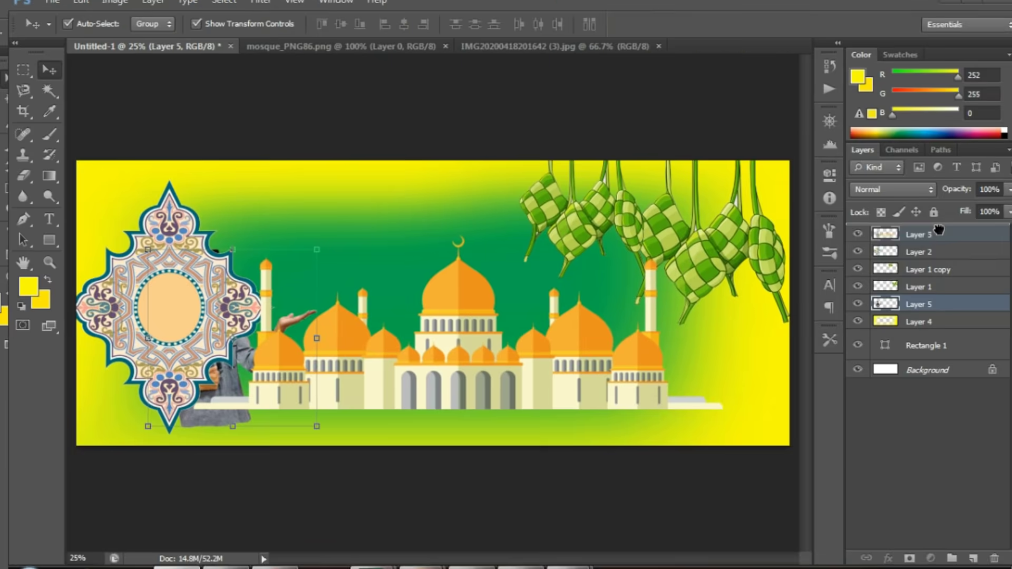
pyautogui.moveTo(936, 252); pyautogui.dragTo(959, 235)
# - Enlarge the man to about 135% × 131%, rotate him about 3.2°, place him in the card's lower-left corner and apply the transformation
pyautogui.moveTo(202, 304); pyautogui.dragTo(158, 286)
pyautogui.moveTo(270, 228)
pyautogui.mouseDown()
pyautogui.moveTo(284, 220)
pyautogui.moveTo(271, 233)
pyautogui.mouseUp()
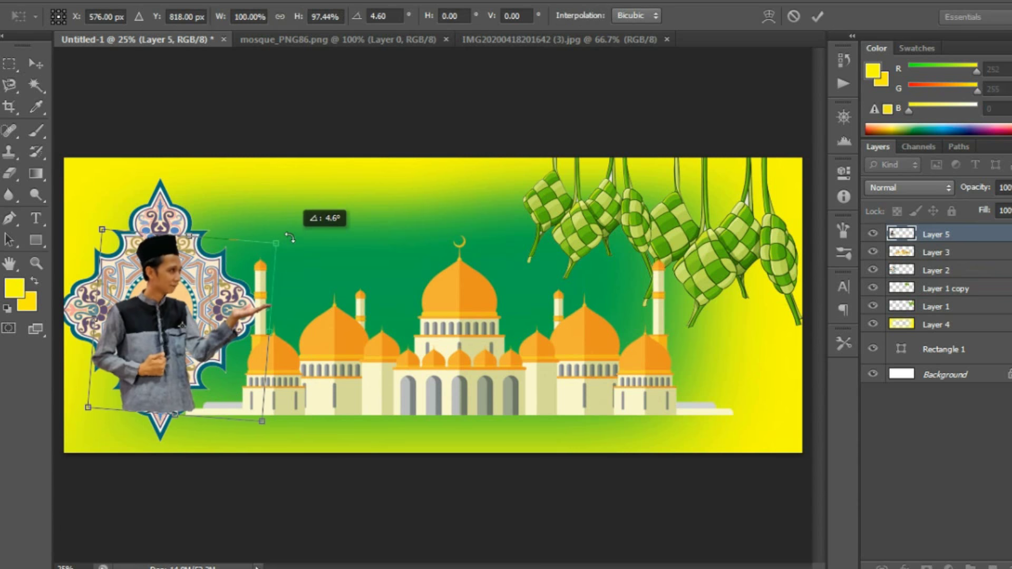
pyautogui.moveTo(275, 243); pyautogui.dragTo(345, 226)
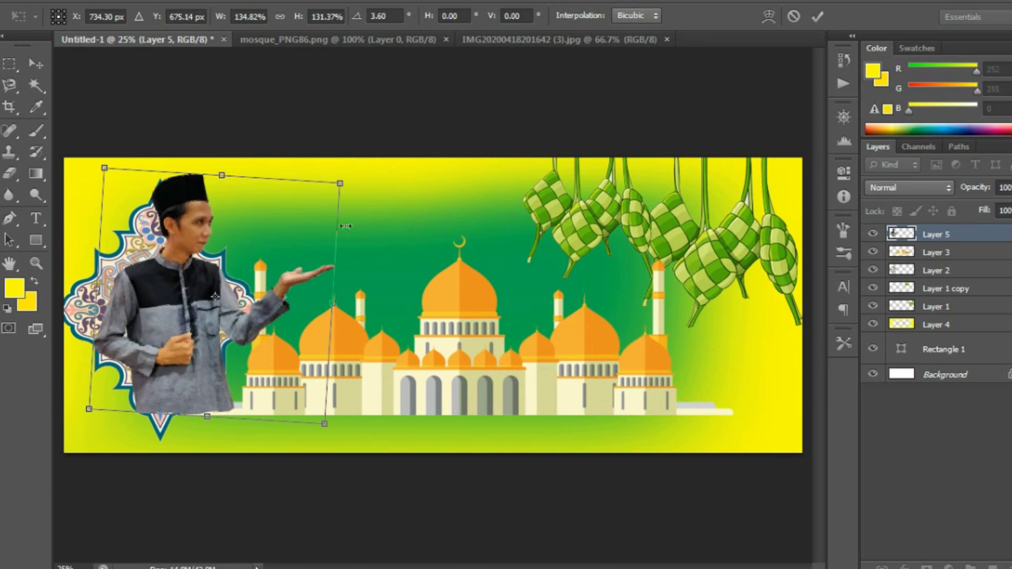
pyautogui.moveTo(183, 304); pyautogui.dragTo(143, 359)
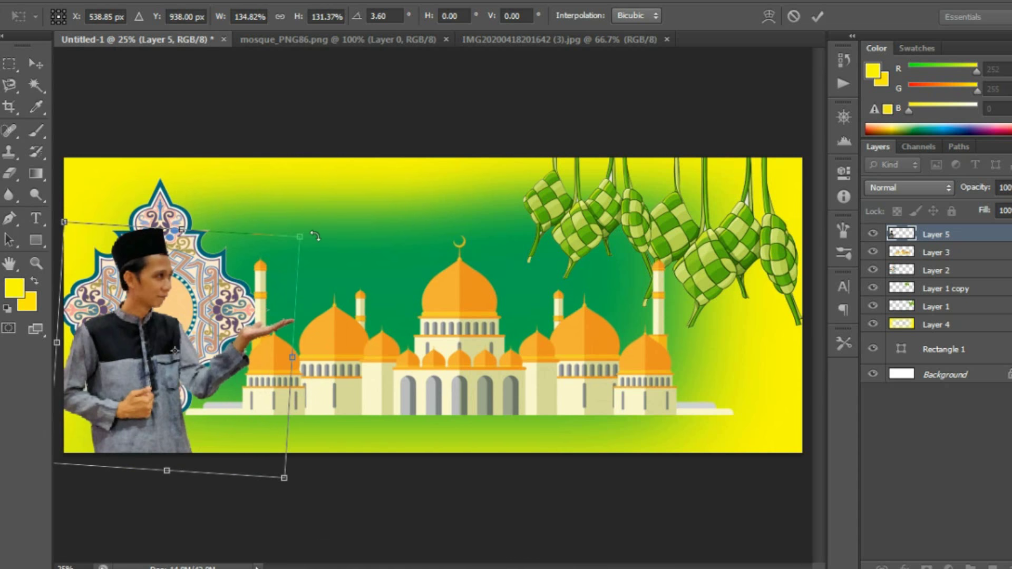
pyautogui.moveTo(315, 235); pyautogui.dragTo(316, 233)
pyautogui.click(34, 67)
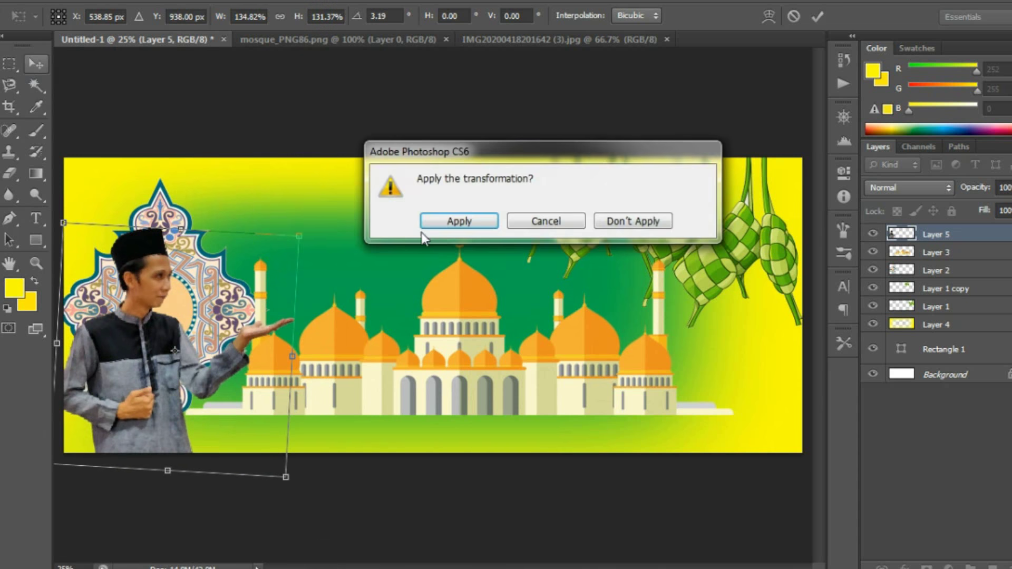
pyautogui.click(464, 222)
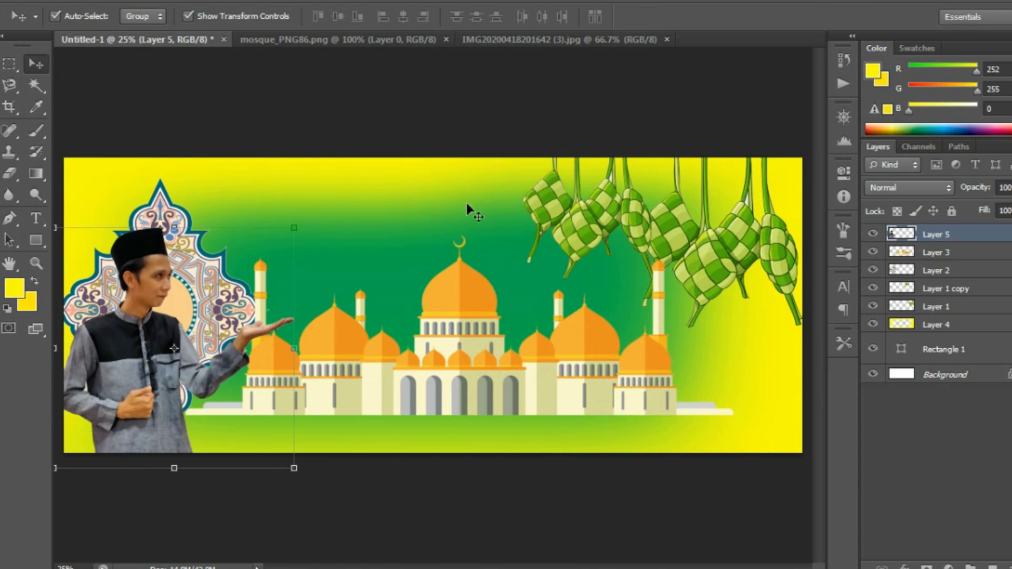
pyautogui.click(447, 105)
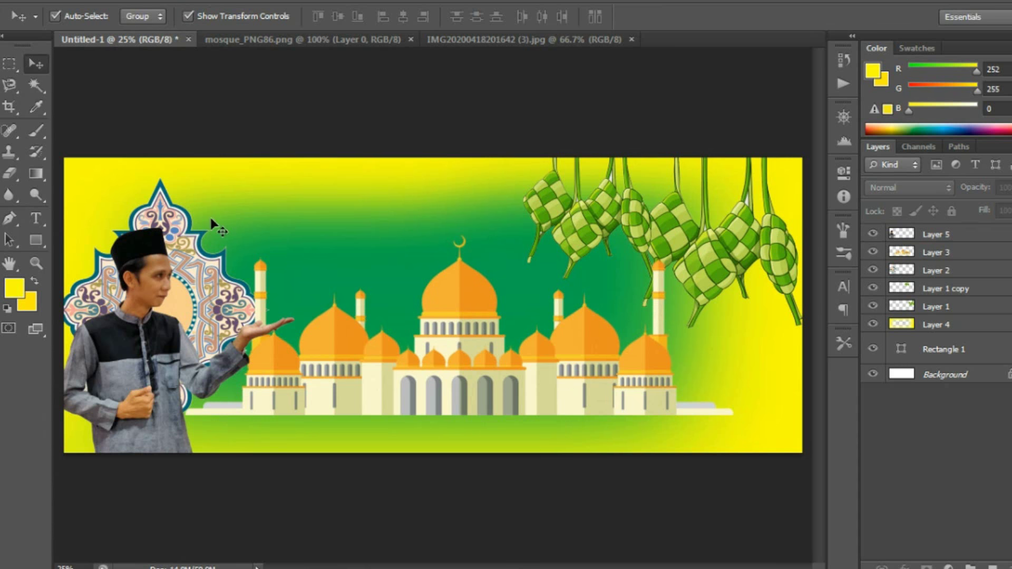
# - Add the yellow 36 pt text "Selamat Hari Raya" and place it across the upper part of the card above the mosque
pyautogui.click(35, 220)
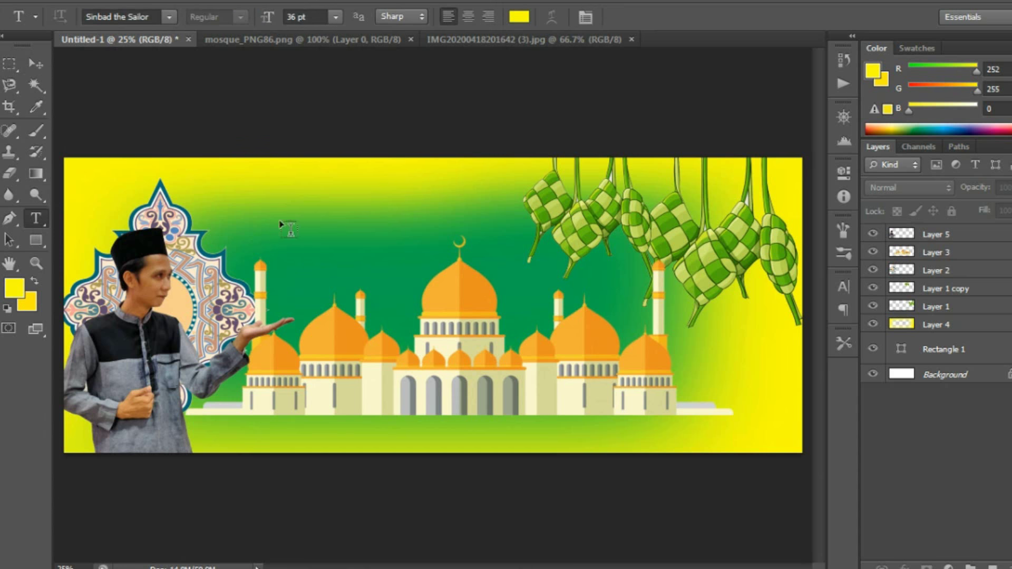
pyautogui.click(482, 225)
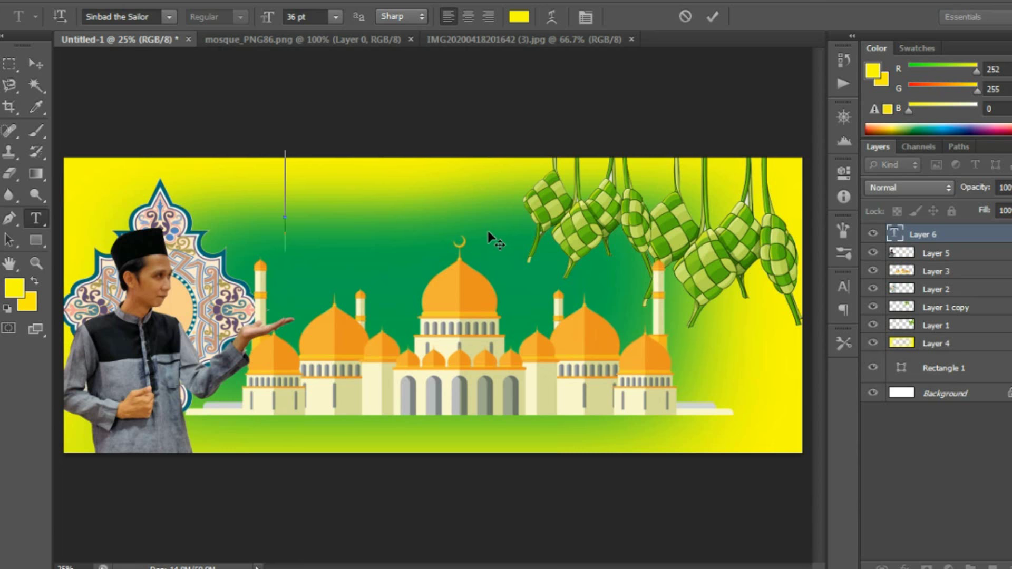
pyautogui.write('S')
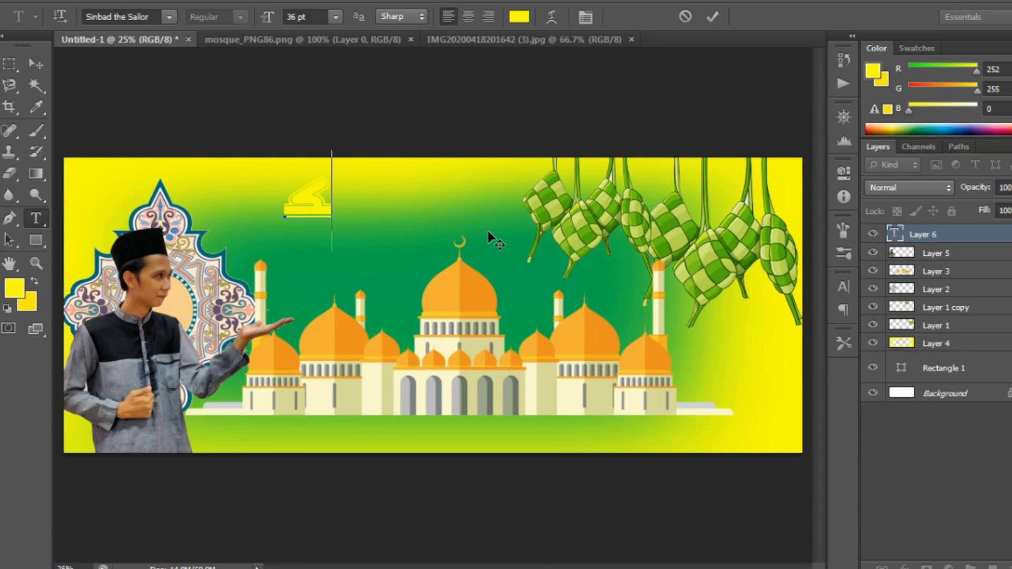
pyautogui.write('elamat')
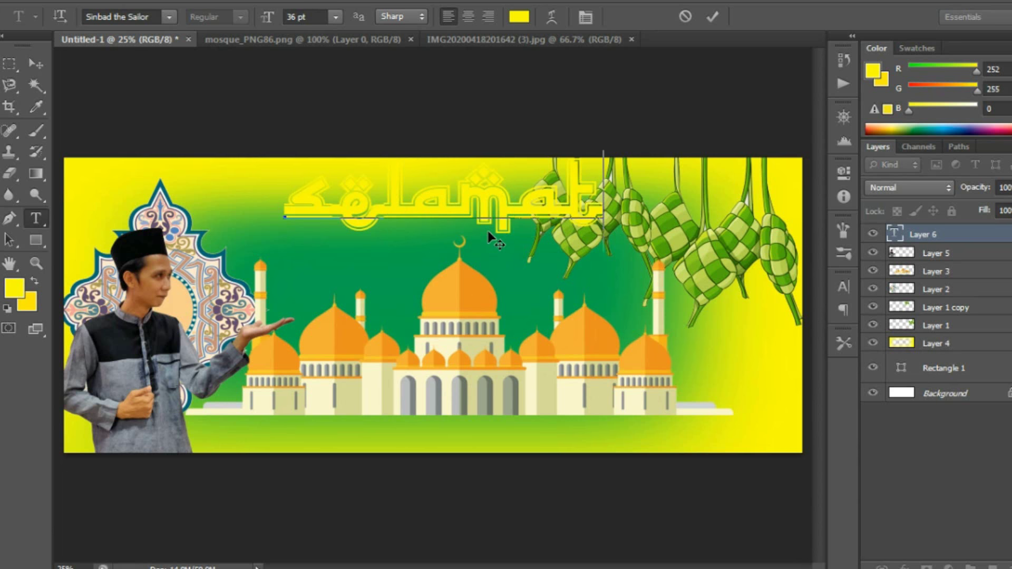
pyautogui.write(' har')
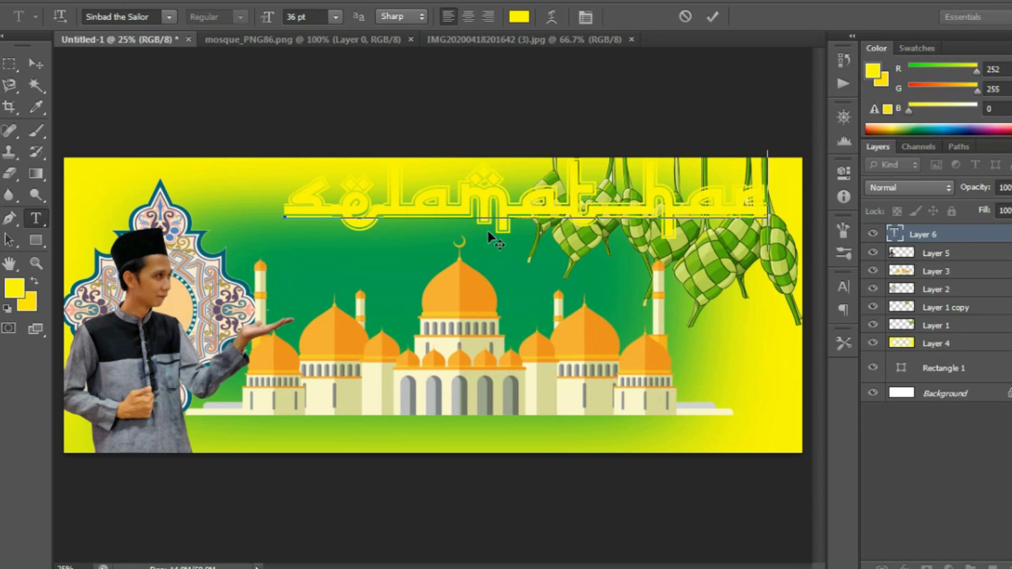
pyautogui.write('i')
pyautogui.click(37, 65)
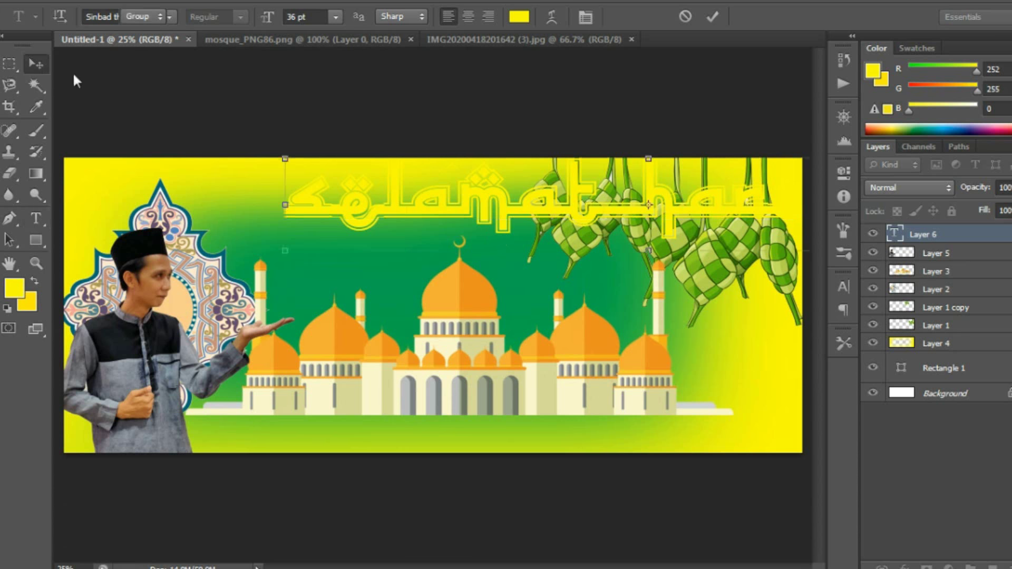
pyautogui.moveTo(550, 206); pyautogui.dragTo(441, 233)
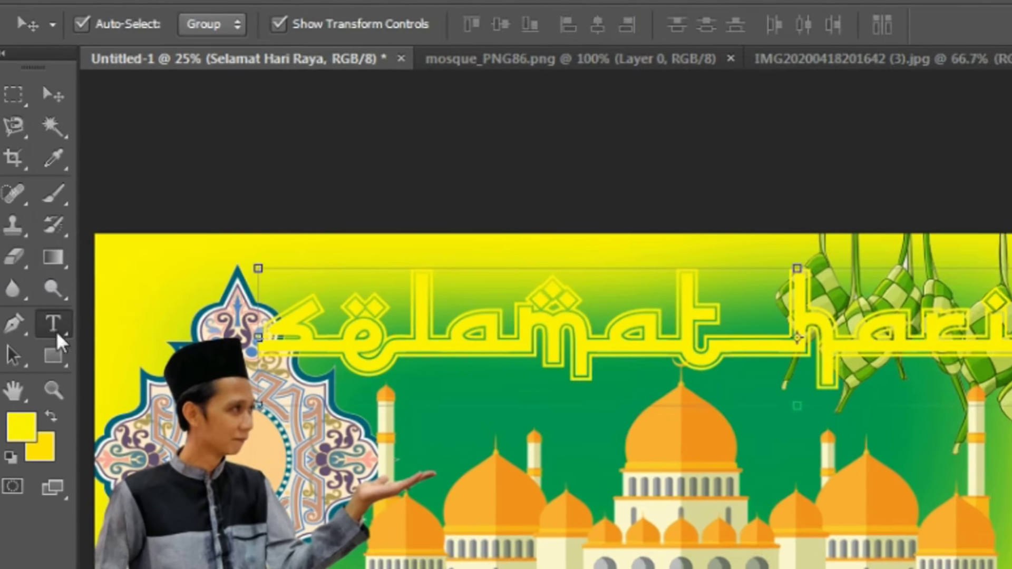
# - Change the greeting text's font to the Nature Beauty script typeface
pyautogui.click(36, 218)
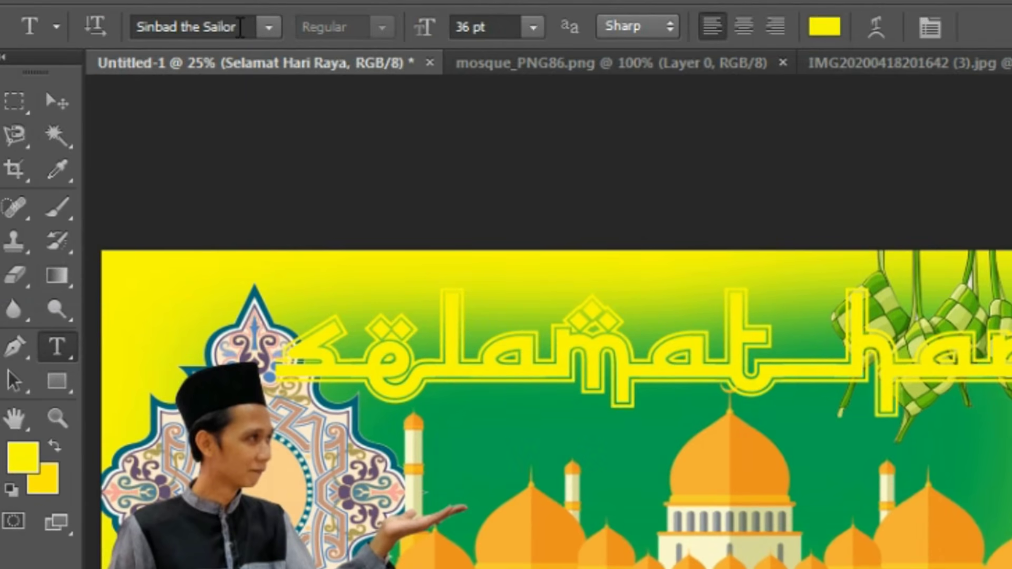
pyautogui.click(240, 27)
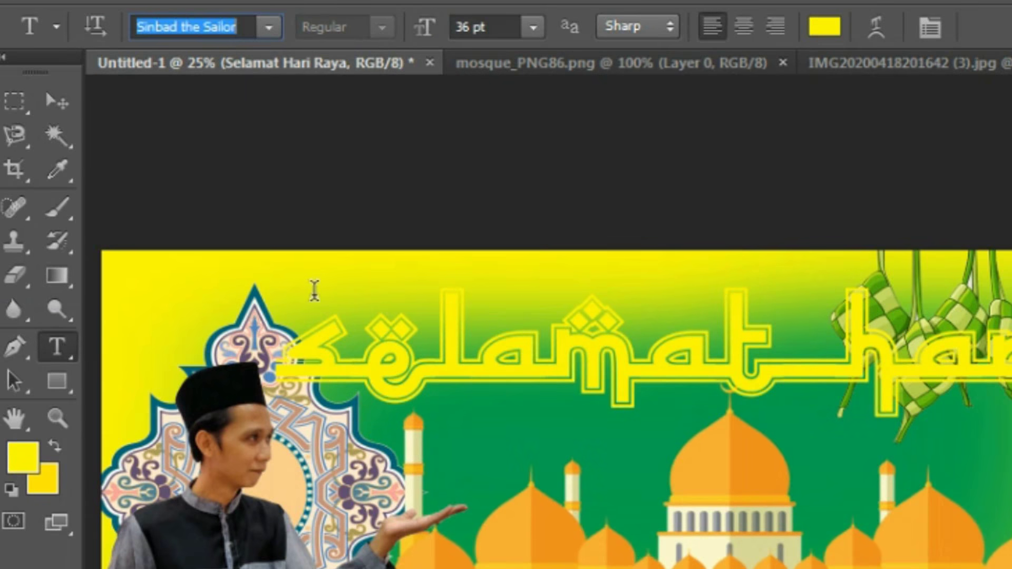
pyautogui.write('Nature Beauty P...')
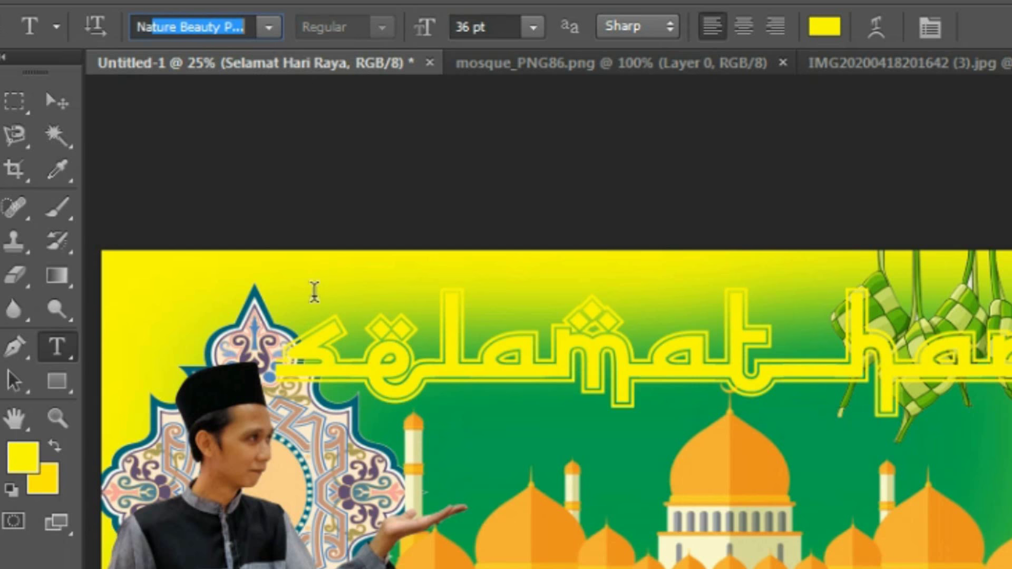
pyautogui.press('Return')
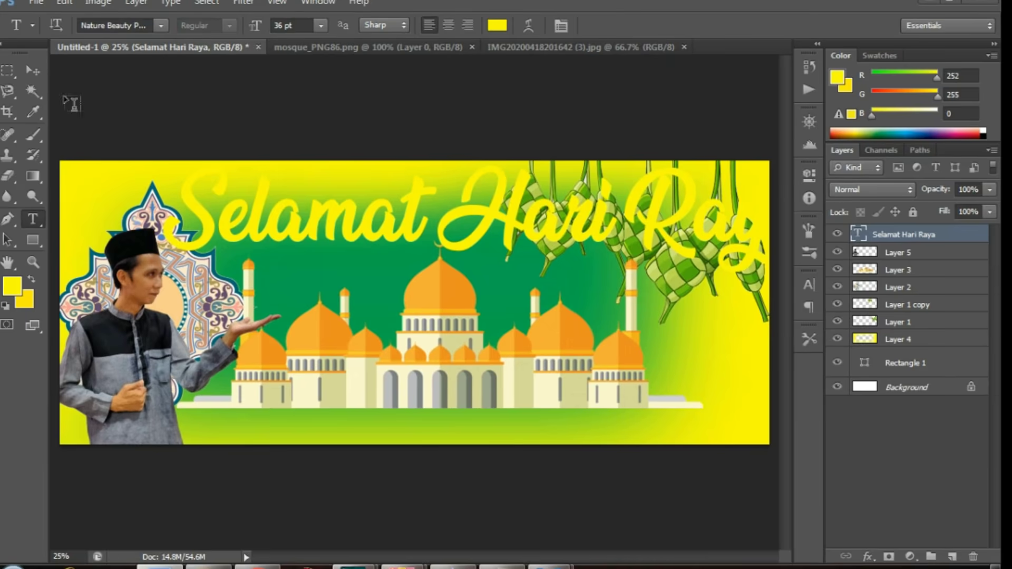
# - Set the greeting text's colour to pure red, ff0000
pyautogui.click(497, 24)
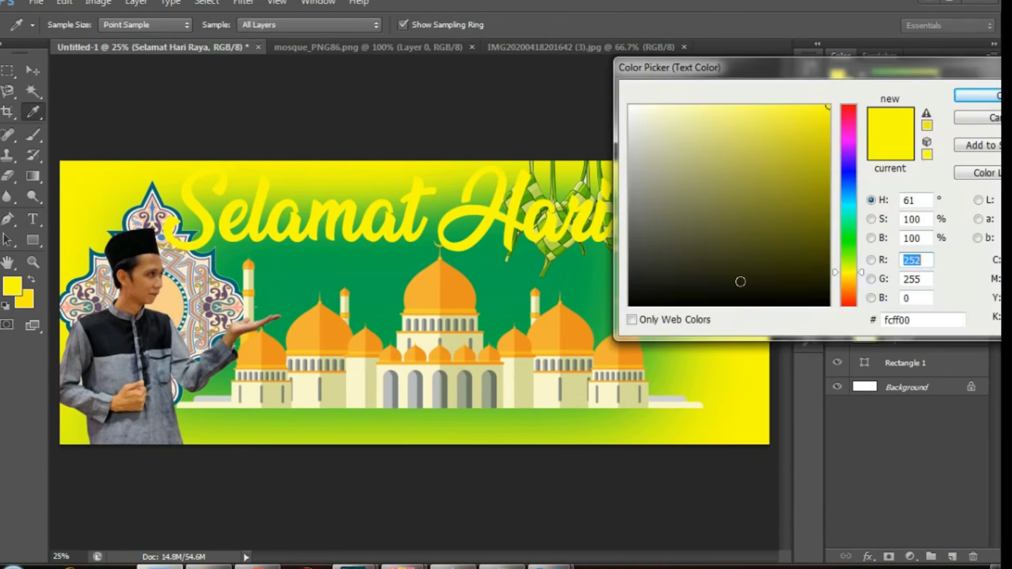
pyautogui.click(849, 105)
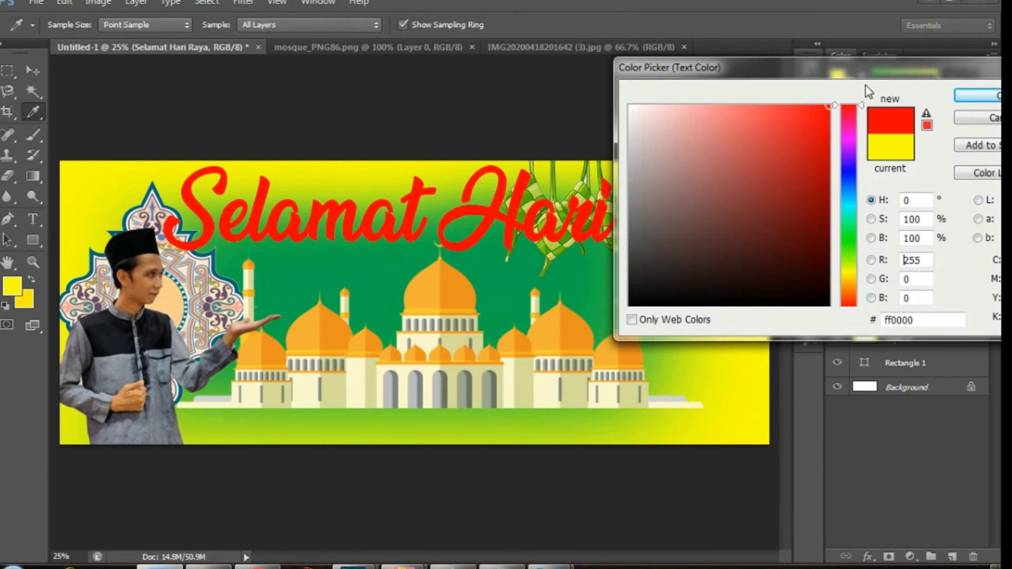
pyautogui.click(969, 93)
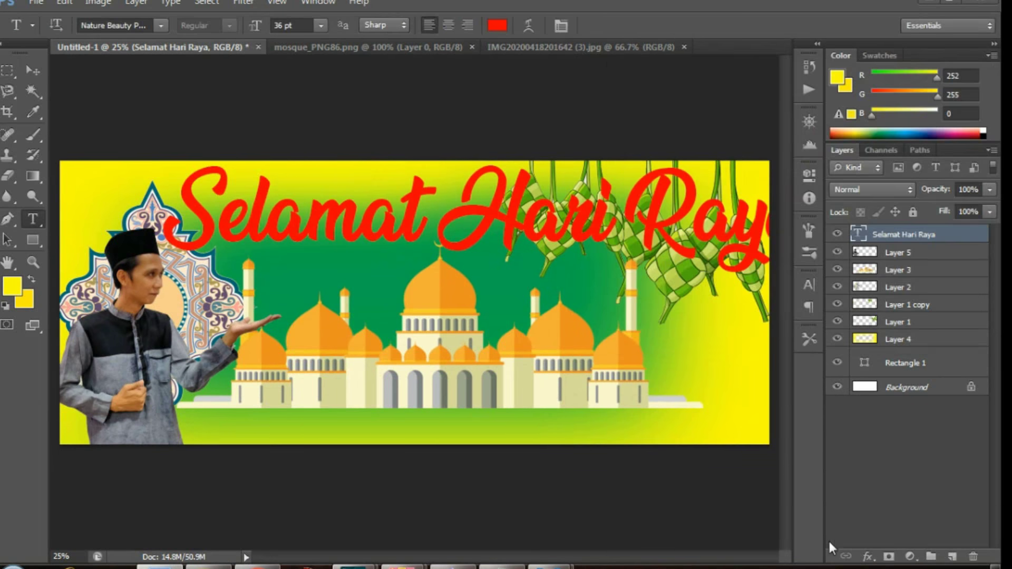
# - Add a 10 px outside stroke in white, ffffff, to the "Selamat Hari Raya" text
pyautogui.click(866, 556)
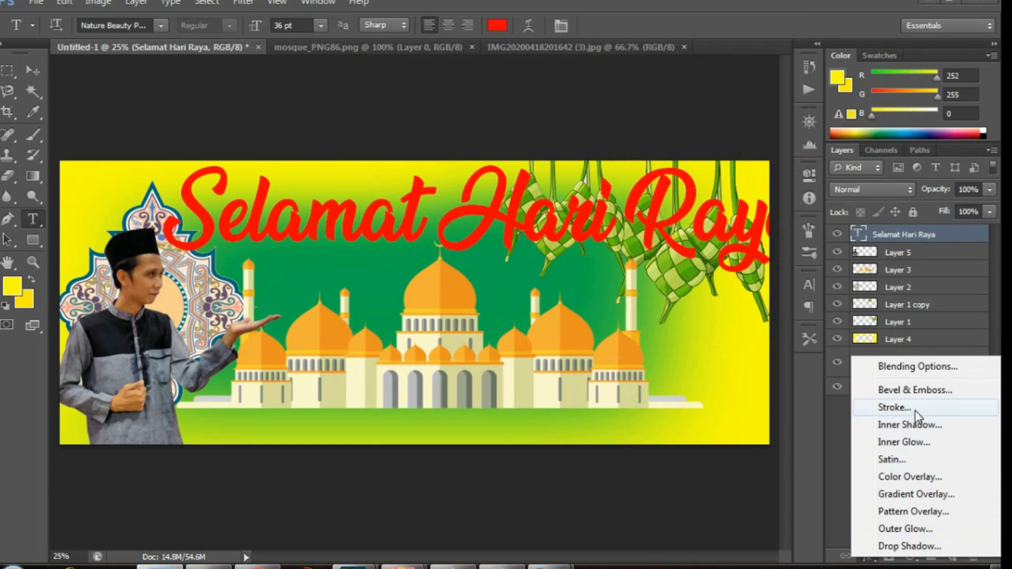
pyautogui.click(915, 410)
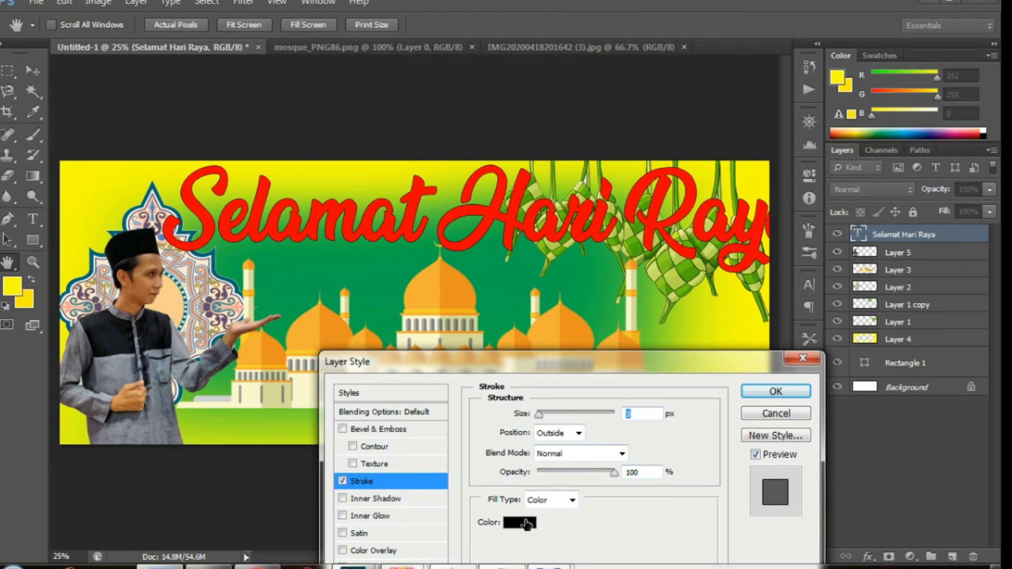
pyautogui.click(525, 523)
pyautogui.moveTo(644, 135); pyautogui.dragTo(630, 84)
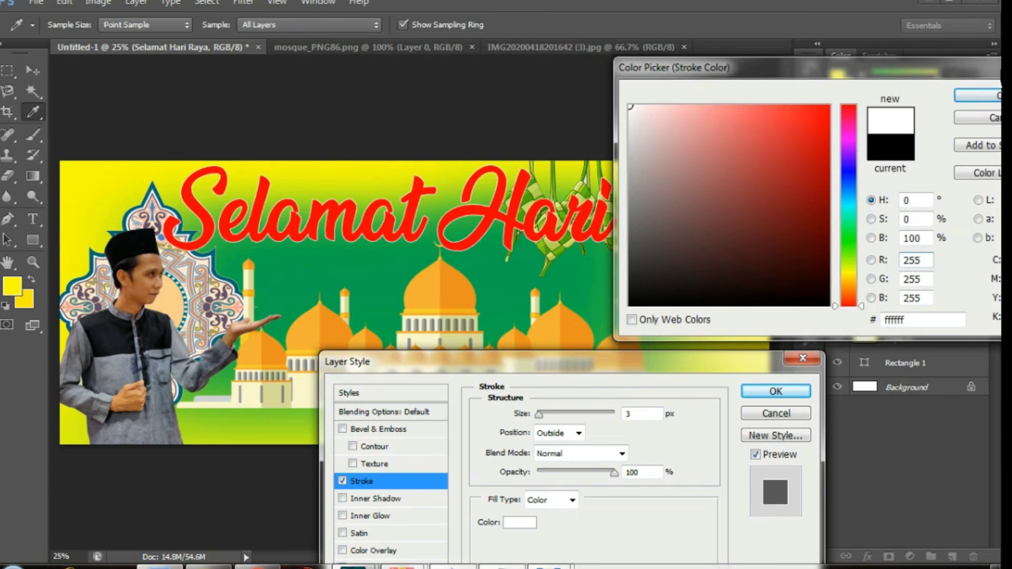
pyautogui.click(981, 103)
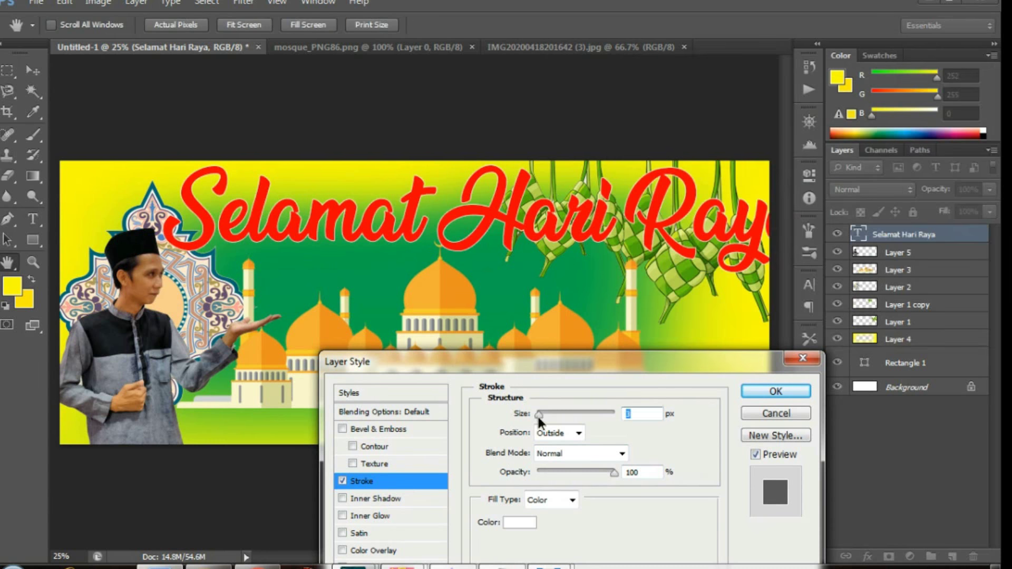
pyautogui.moveTo(538, 415); pyautogui.dragTo(548, 416)
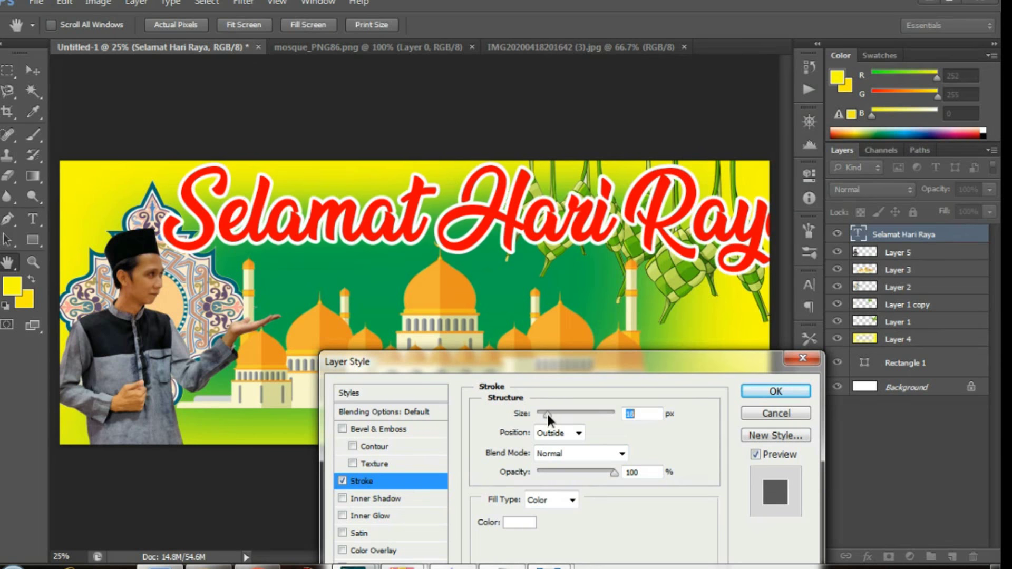
pyautogui.click(775, 391)
# - Scale the "Selamat Hari Raya" text to about 81% × 79%, centre it above the mosque and apply the transformation
pyautogui.click(26, 68)
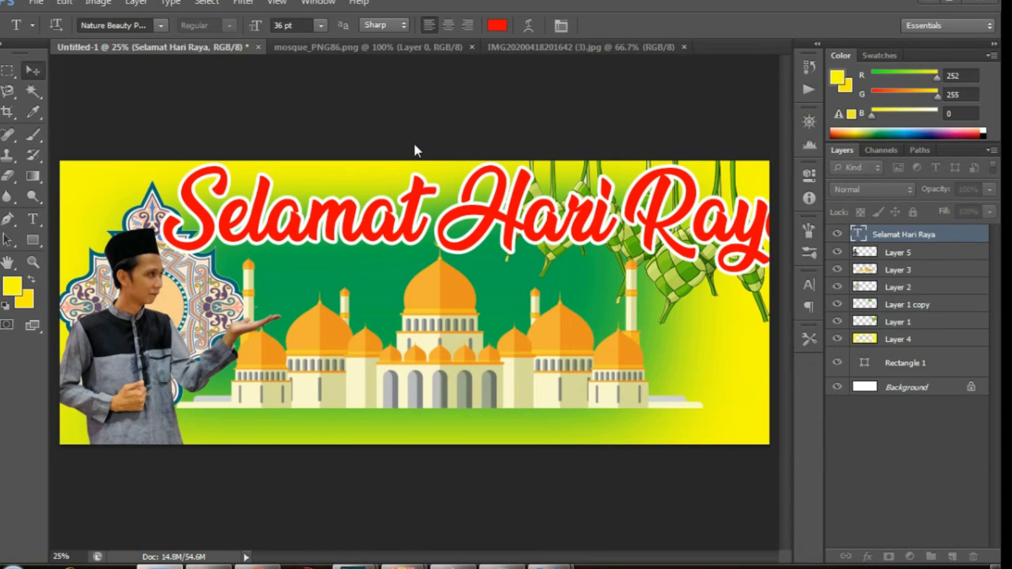
pyautogui.moveTo(656, 206); pyautogui.dragTo(607, 222)
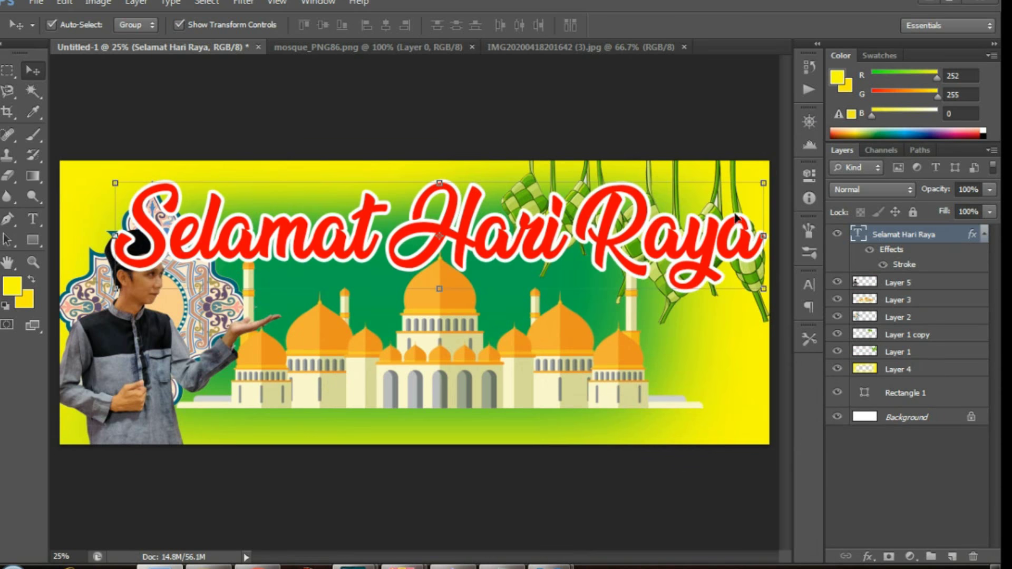
pyautogui.moveTo(772, 174); pyautogui.dragTo(630, 200)
pyautogui.moveTo(635, 256); pyautogui.dragTo(645, 256)
pyautogui.moveTo(454, 254); pyautogui.dragTo(524, 252)
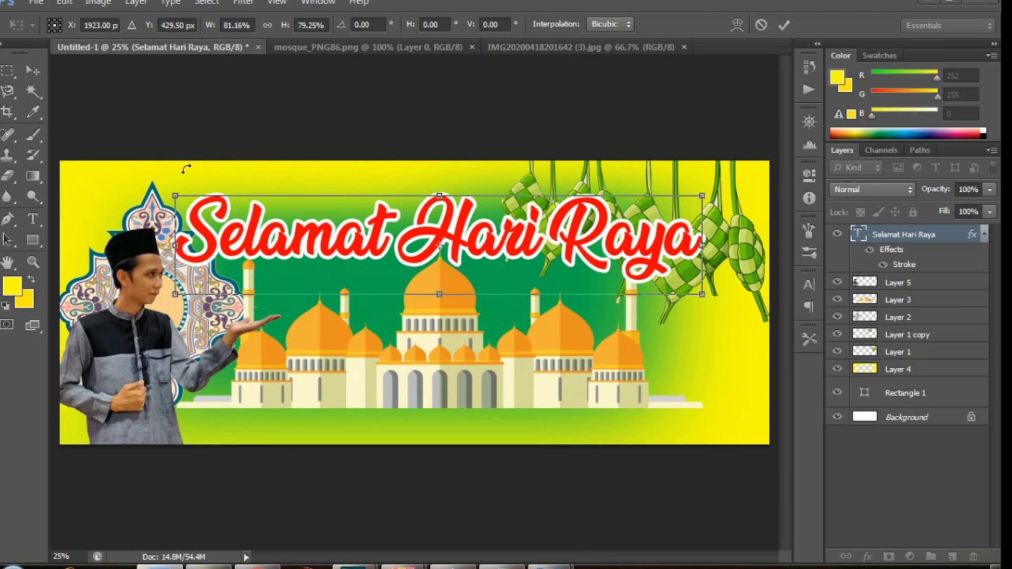
pyautogui.click(33, 70)
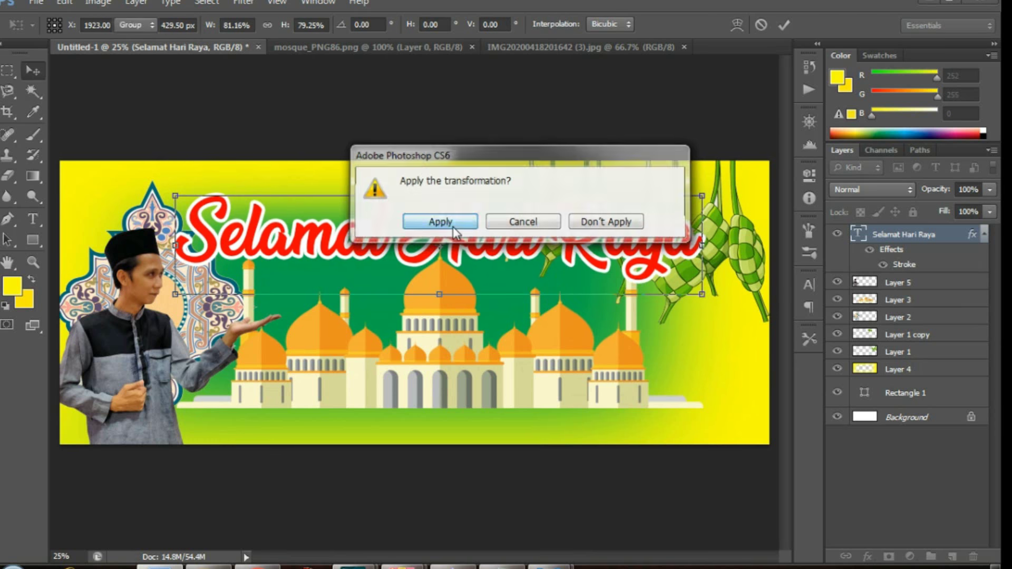
pyautogui.click(440, 221)
# - Add a black drop shadow with 87% opacity and 42 px distance to the "Selamat Hari Raya" text
pyautogui.click(867, 556)
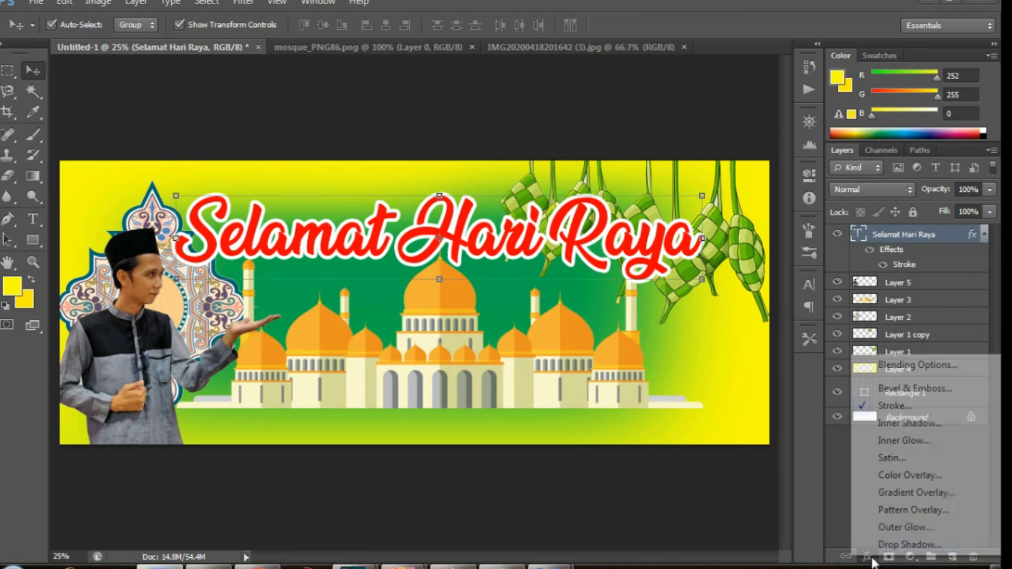
pyautogui.click(906, 545)
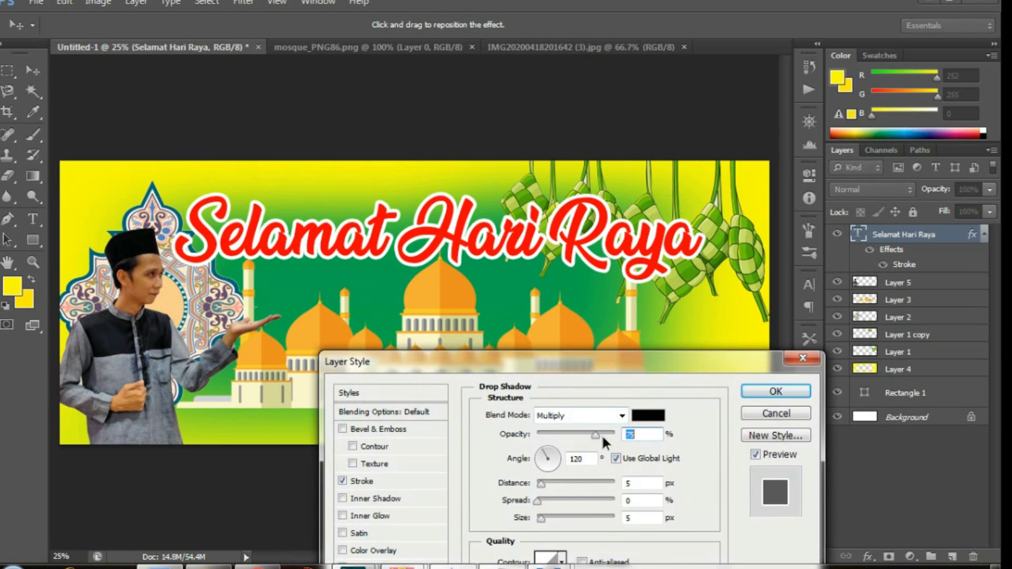
pyautogui.moveTo(541, 483); pyautogui.dragTo(570, 480)
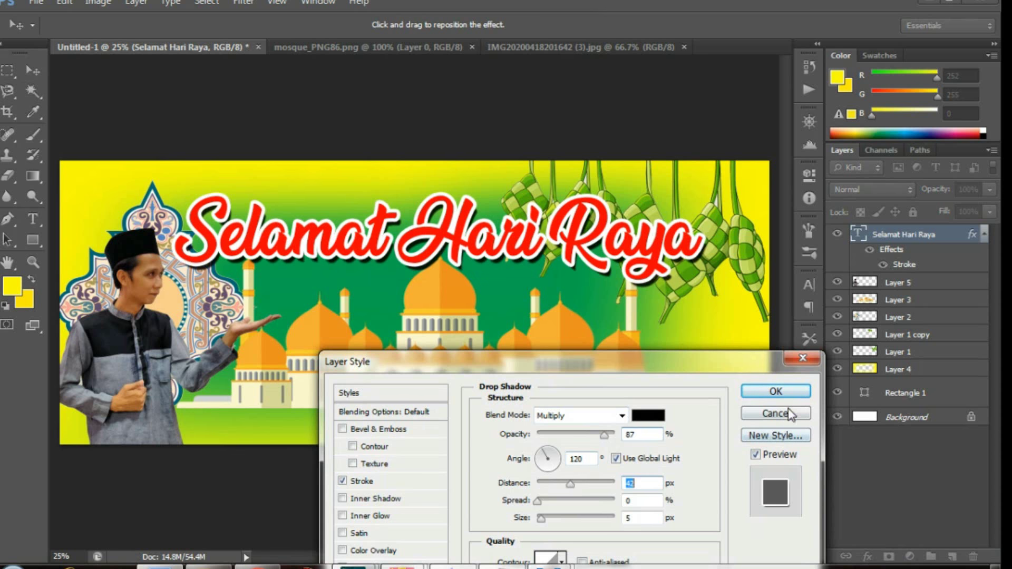
pyautogui.click(794, 393)
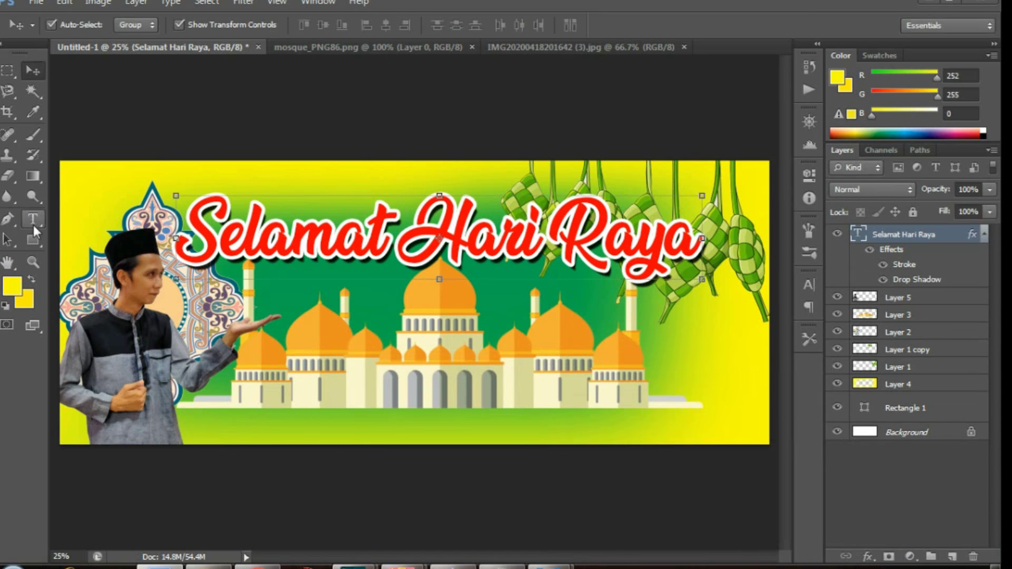
# - Add the red 36 pt text "Aaidilfitri" and place it just below the "Selamat Hari Raya" greeting
pyautogui.click(33, 223)
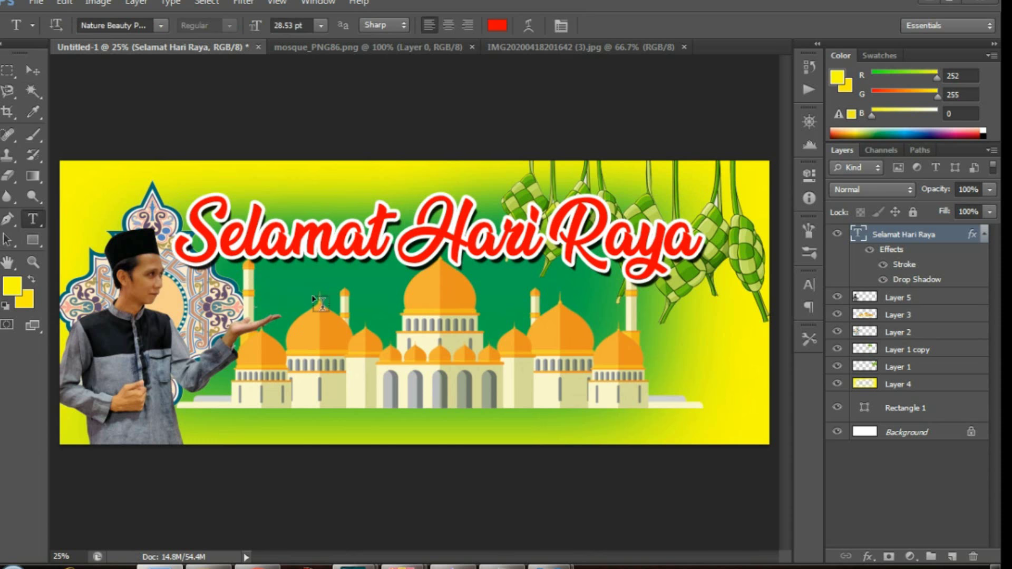
pyautogui.click(315, 299)
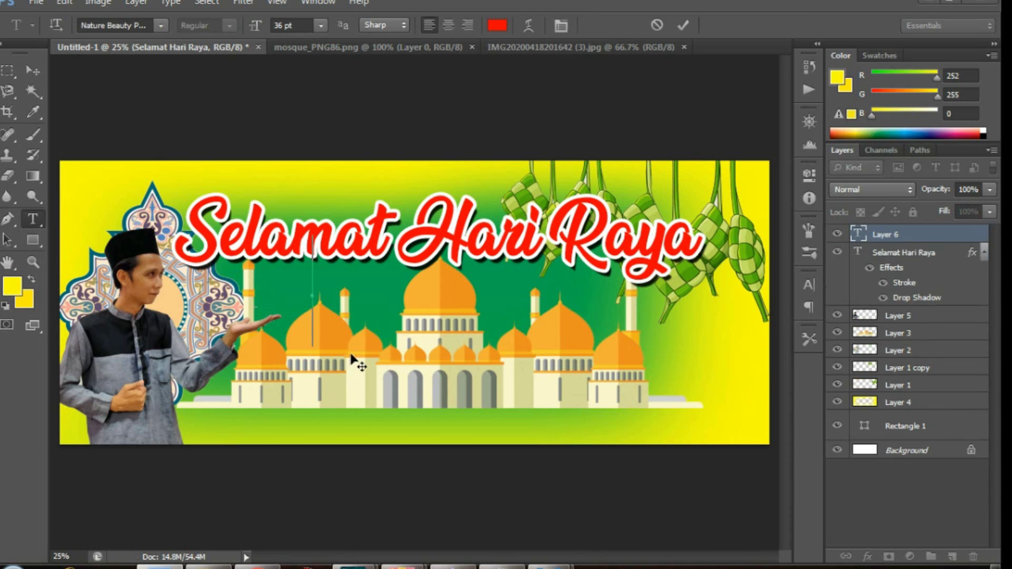
pyautogui.write('Aidil')
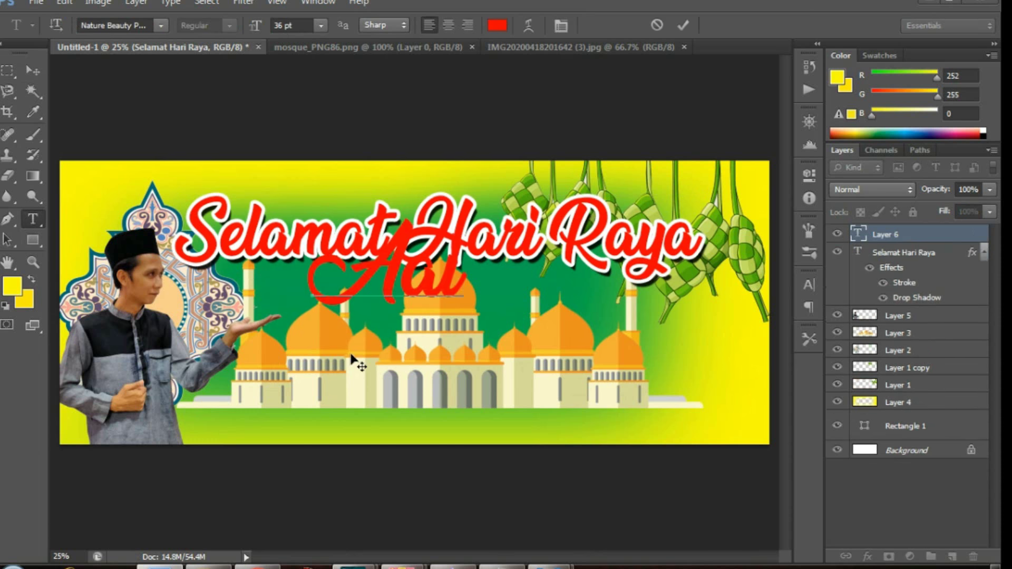
pyautogui.write('fitri')
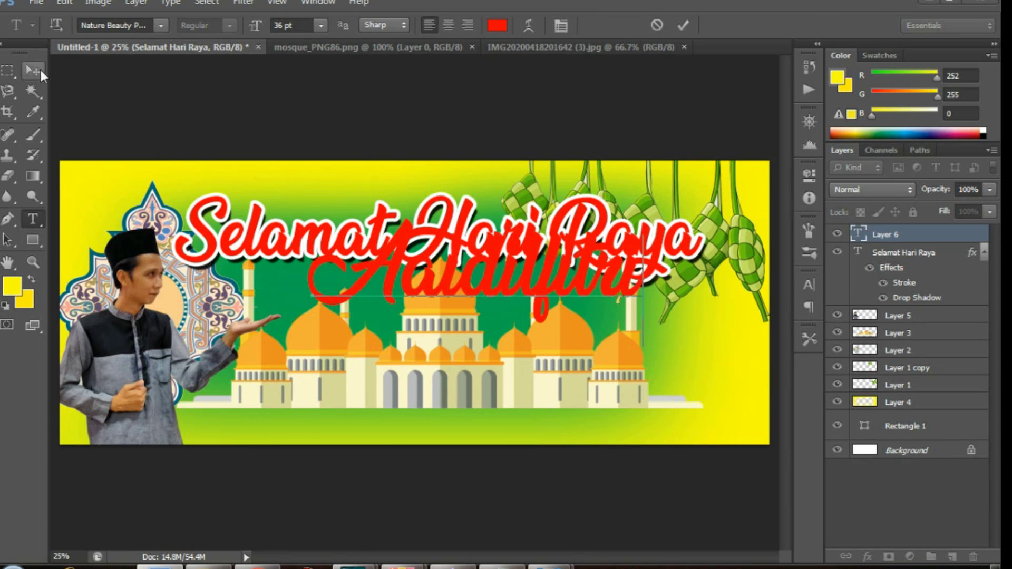
pyautogui.click(33, 69)
pyautogui.moveTo(489, 286); pyautogui.dragTo(457, 315)
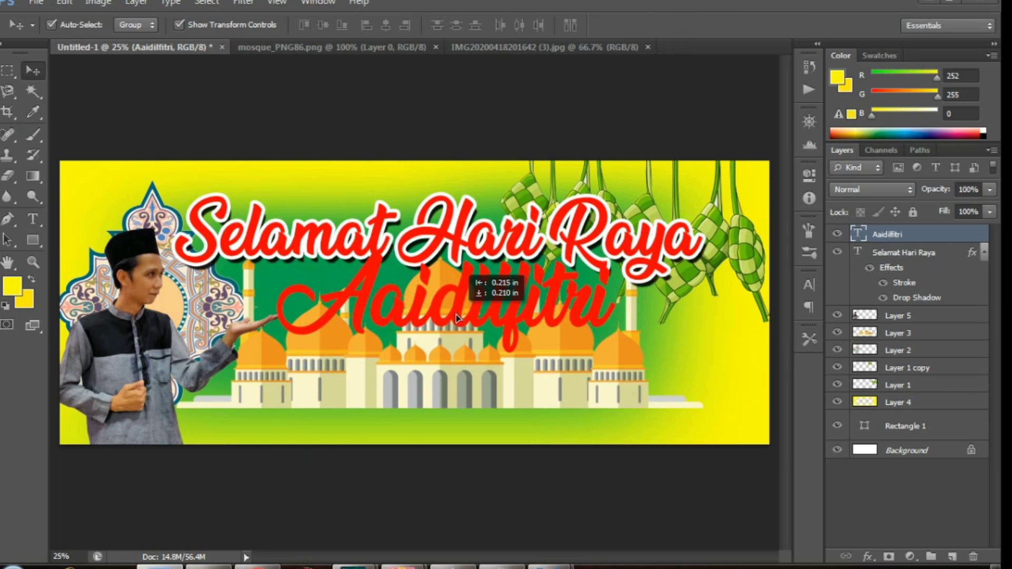
# - Change the "Aaidilfitri" text's font to Sinbad the Sailor
pyautogui.click(32, 220)
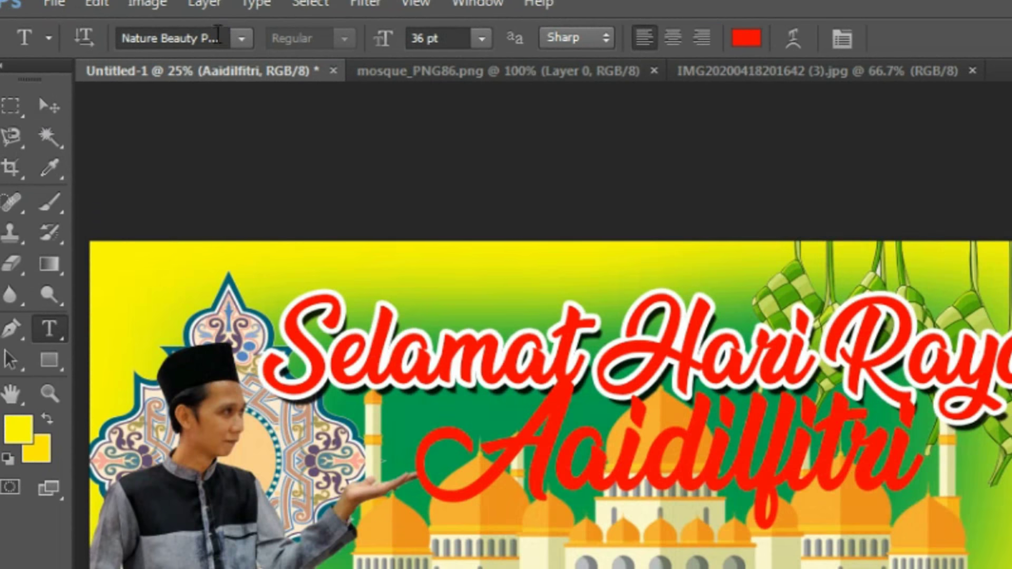
pyautogui.click(218, 38)
pyautogui.write('Sinbad the Sailor')
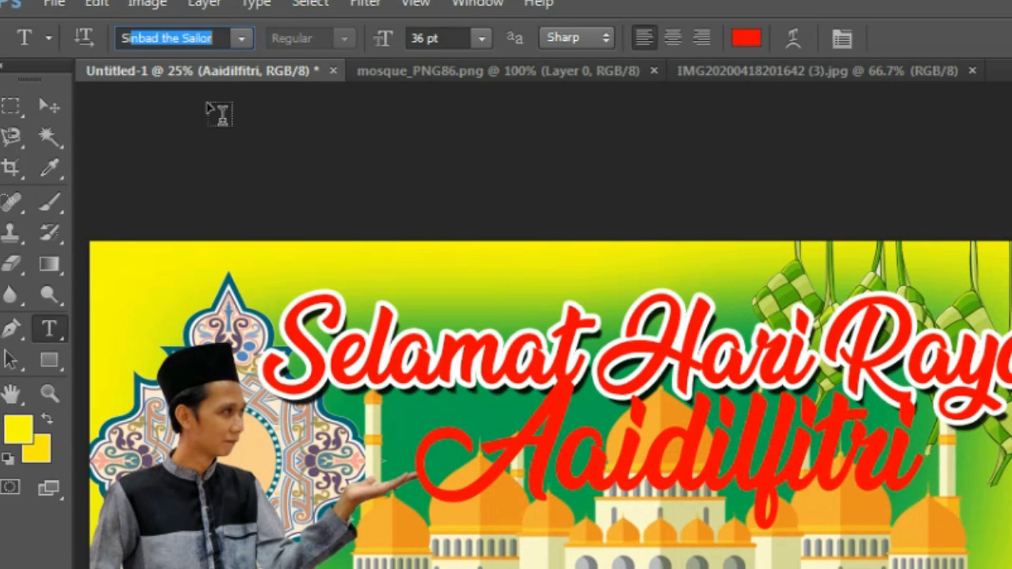
pyautogui.press('Return')
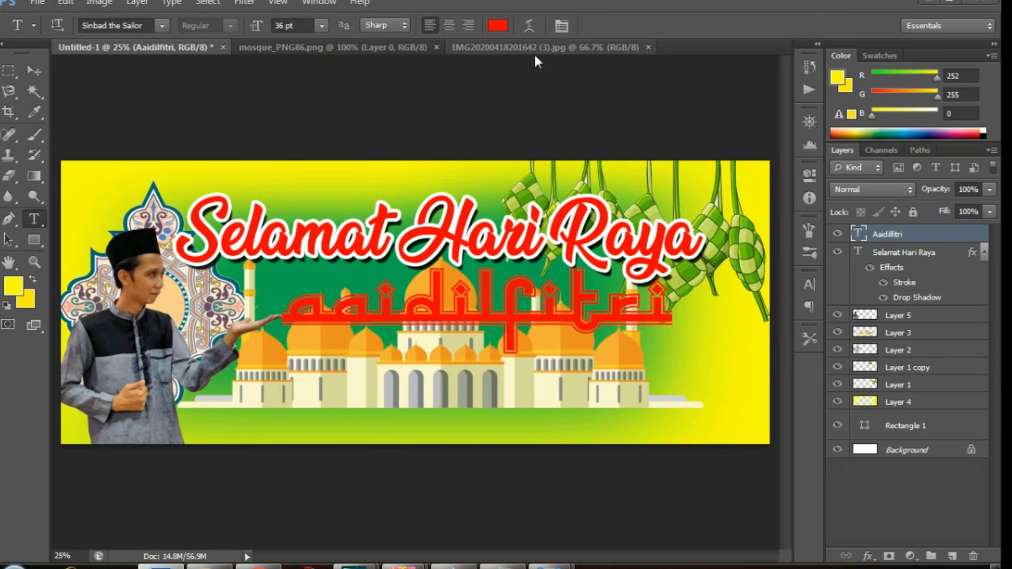
# - Set the "Aaidilfitri" text's colour to blue, 001eff
pyautogui.click(498, 25)
pyautogui.click(849, 192)
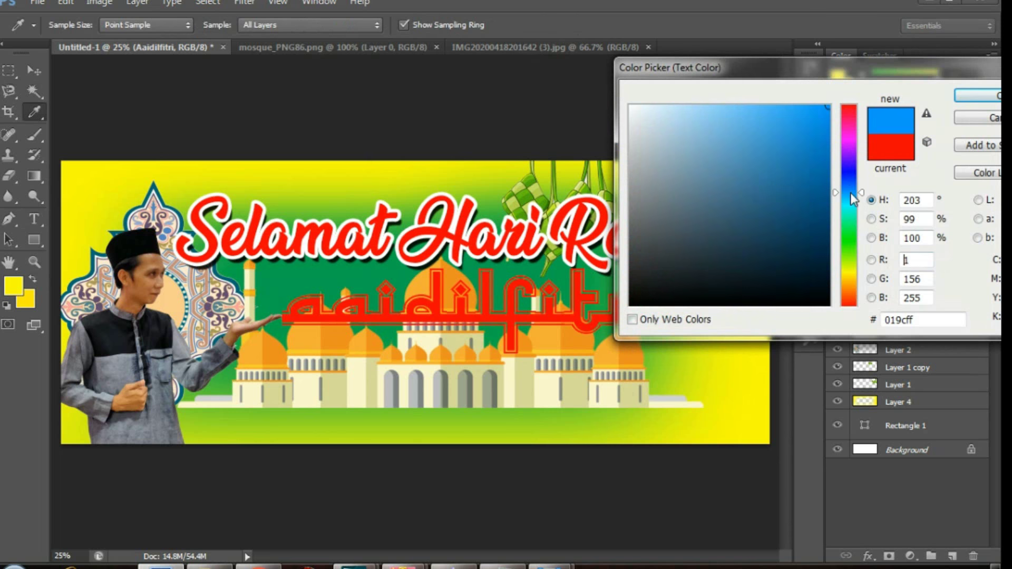
pyautogui.moveTo(828, 109)
pyautogui.mouseDown()
pyautogui.moveTo(847, 115)
pyautogui.moveTo(844, 134)
pyautogui.mouseUp()
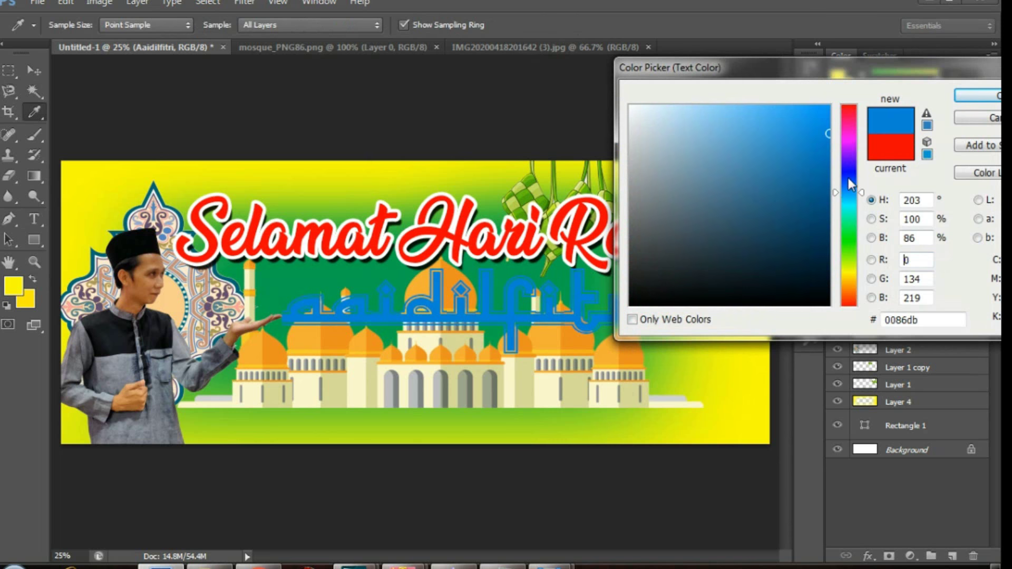
pyautogui.click(849, 175)
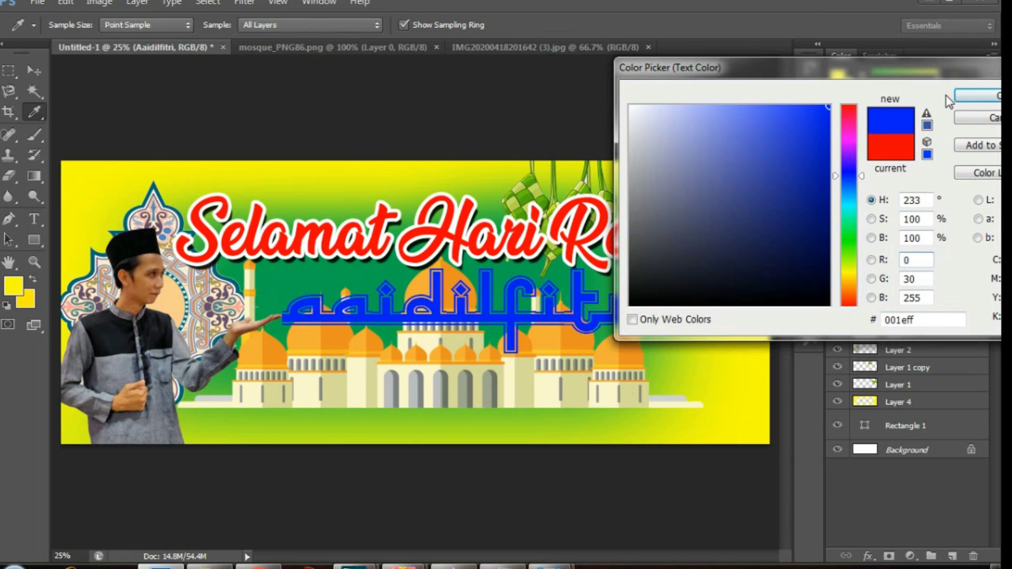
pyautogui.click(972, 97)
# - Scale the "Aaidilfitri" text to about 104% × 129%, centre it under the greeting and apply the transformation
pyautogui.click(34, 70)
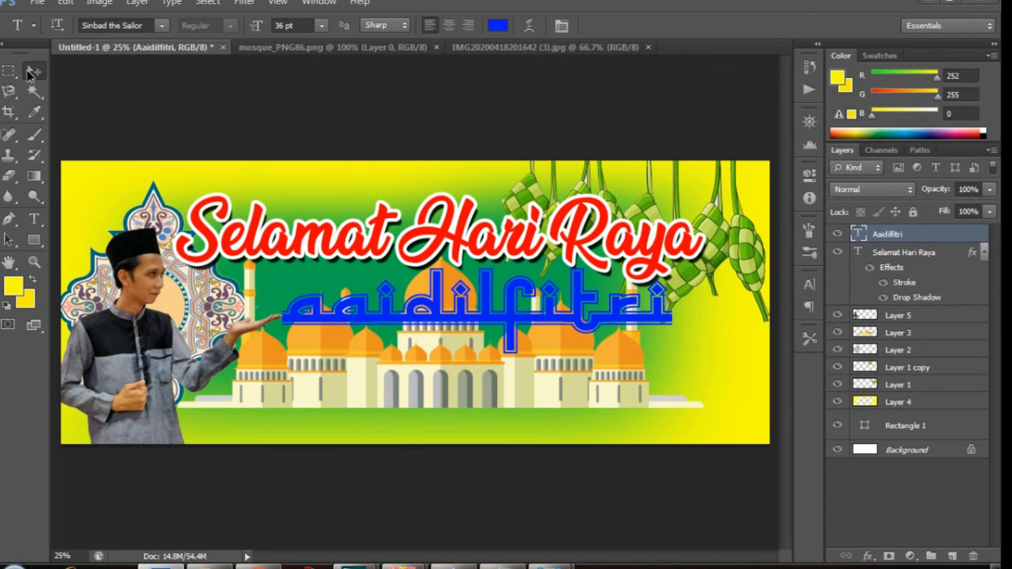
pyautogui.moveTo(484, 272); pyautogui.dragTo(480, 238)
pyautogui.moveTo(503, 291); pyautogui.dragTo(462, 307)
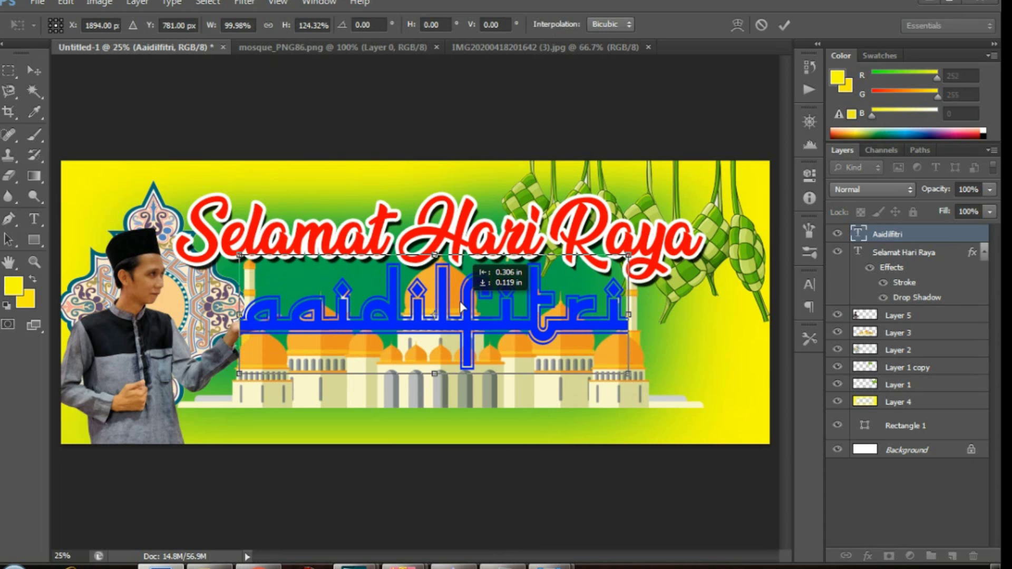
pyautogui.moveTo(628, 255); pyautogui.dragTo(643, 249)
pyautogui.moveTo(549, 308); pyautogui.dragTo(550, 317)
pyautogui.click(34, 69)
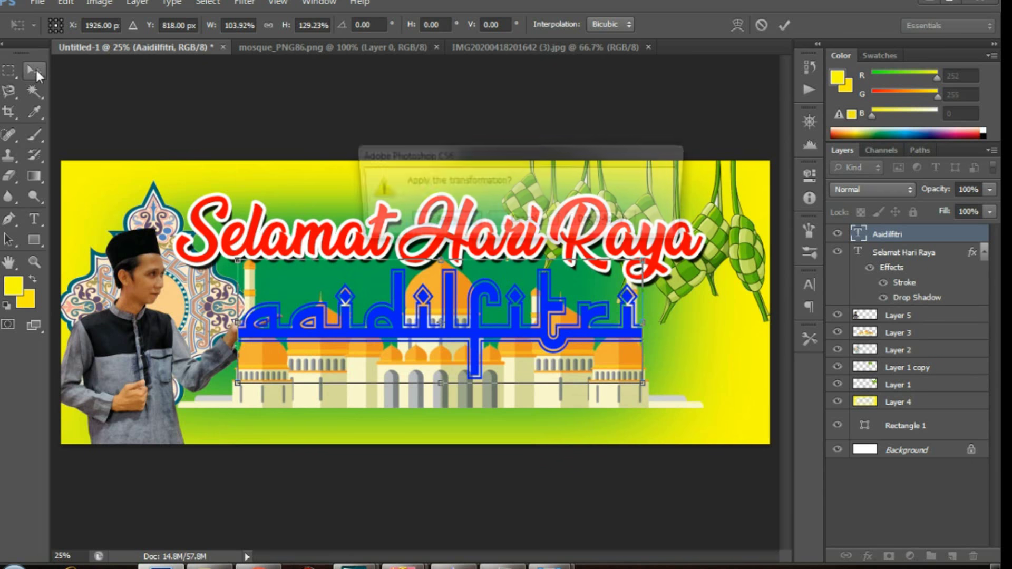
pyautogui.click(425, 217)
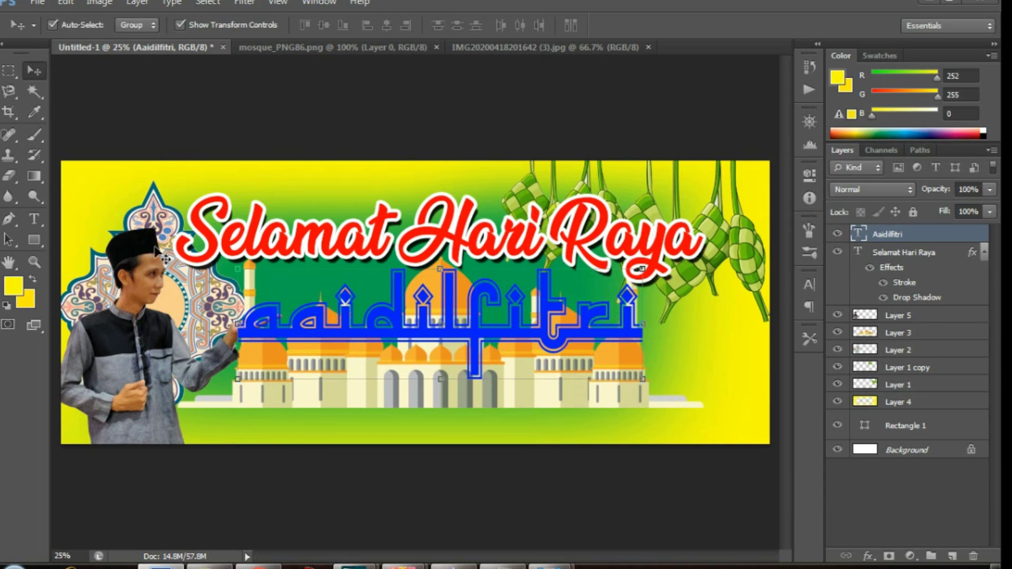
# - Move the man slightly down, stretch his height to about 108% and apply the transformation
pyautogui.moveTo(158, 253); pyautogui.dragTo(126, 360)
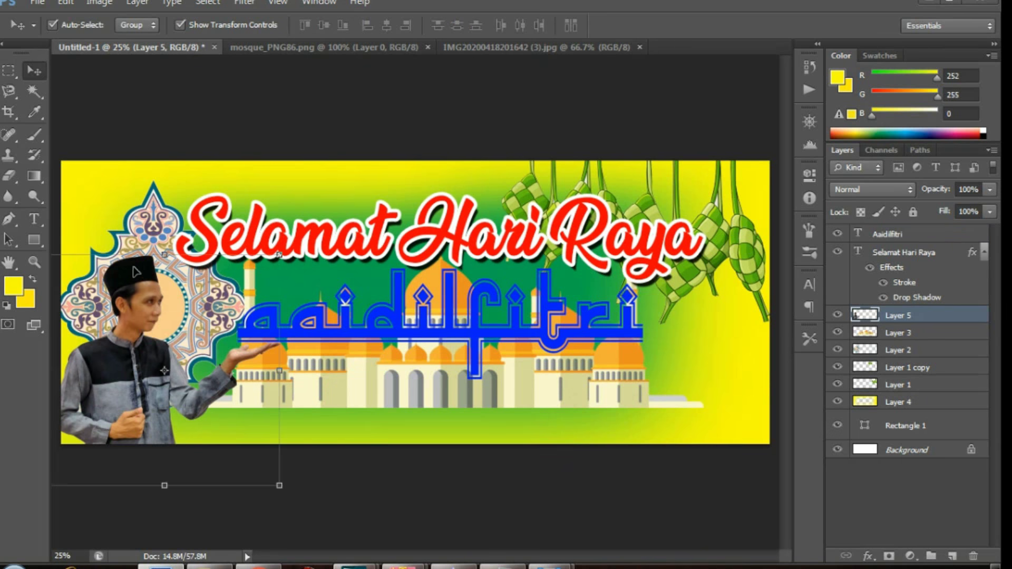
pyautogui.moveTo(156, 254); pyautogui.dragTo(161, 235)
pyautogui.click(39, 77)
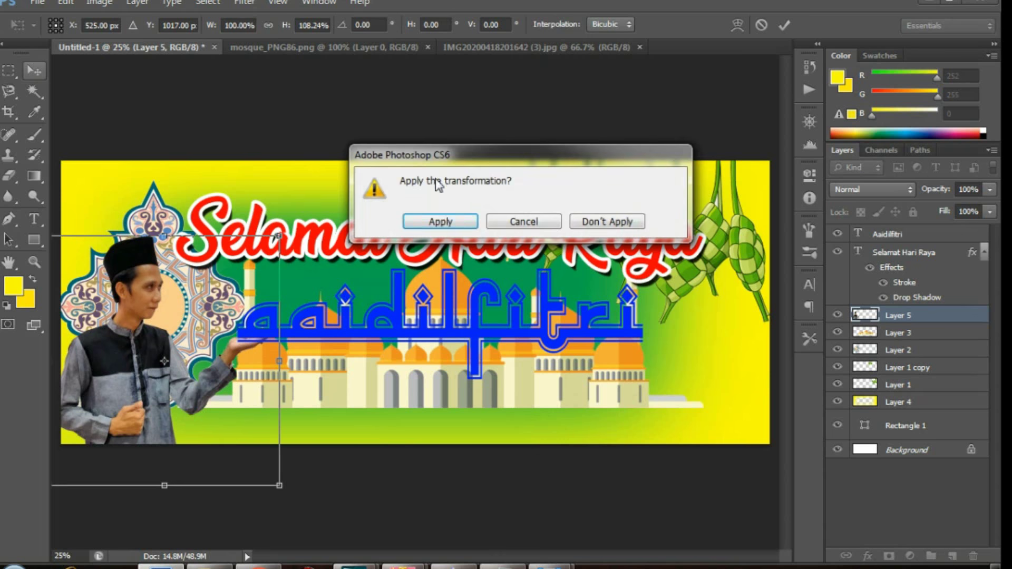
pyautogui.click(443, 219)
# - Move both greeting text lines slightly up to uncover more of the mosque, and deselect them
pyautogui.moveTo(443, 220); pyautogui.dragTo(442, 211)
pyautogui.moveTo(447, 303); pyautogui.dragTo(441, 287)
pyautogui.click(547, 510)
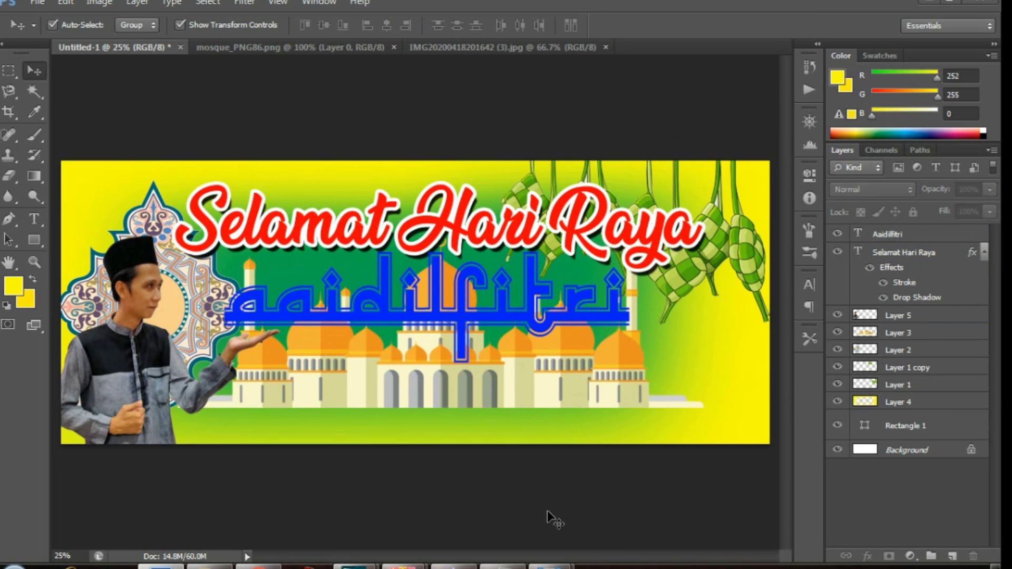
# - Add a 3 px outside stroke in white, ffffff, to the "Aaidilfitri" text
pyautogui.click(525, 334)
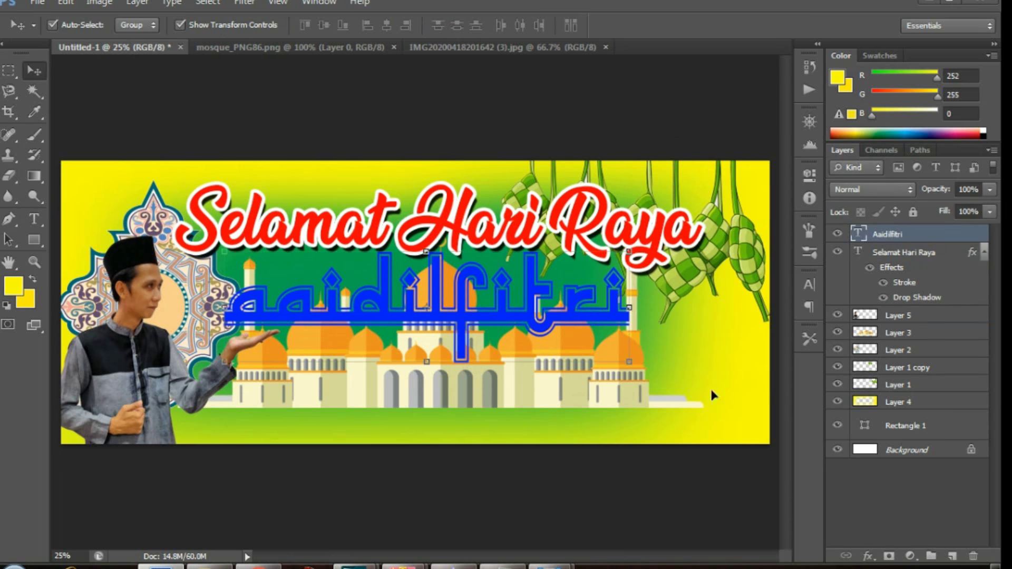
pyautogui.click(866, 556)
pyautogui.click(907, 406)
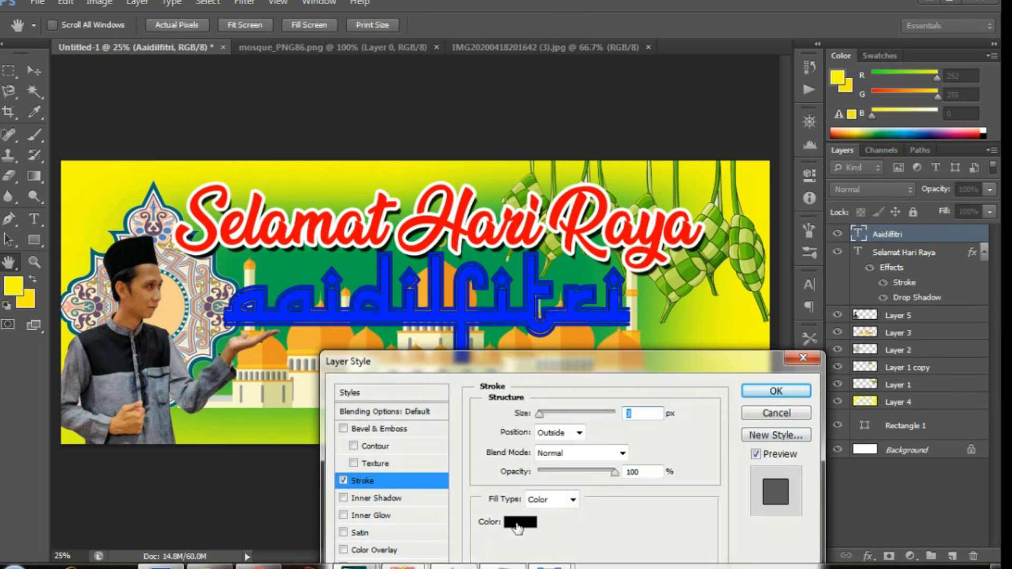
pyautogui.click(522, 520)
pyautogui.click(630, 107)
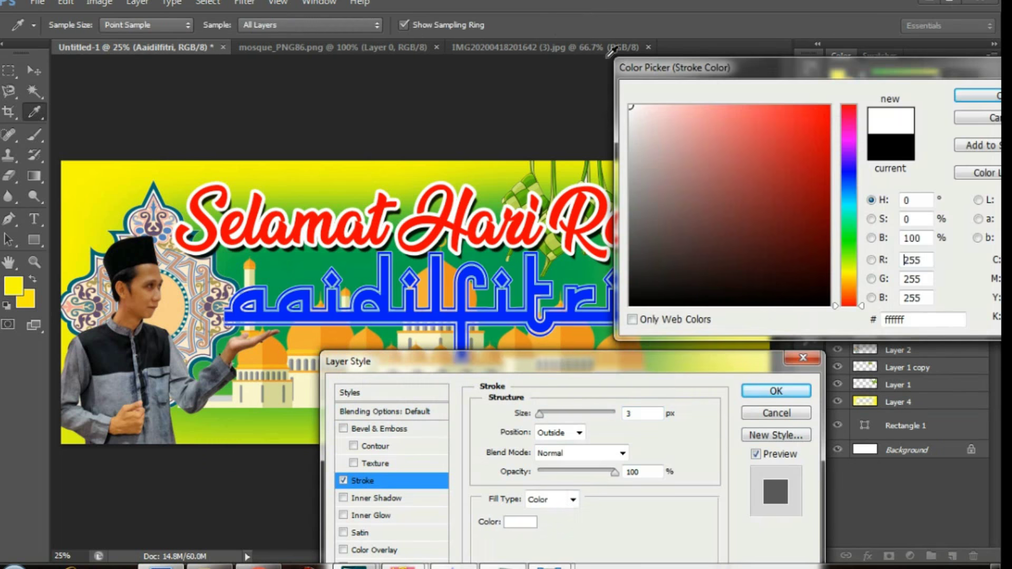
pyautogui.click(978, 96)
pyautogui.click(776, 391)
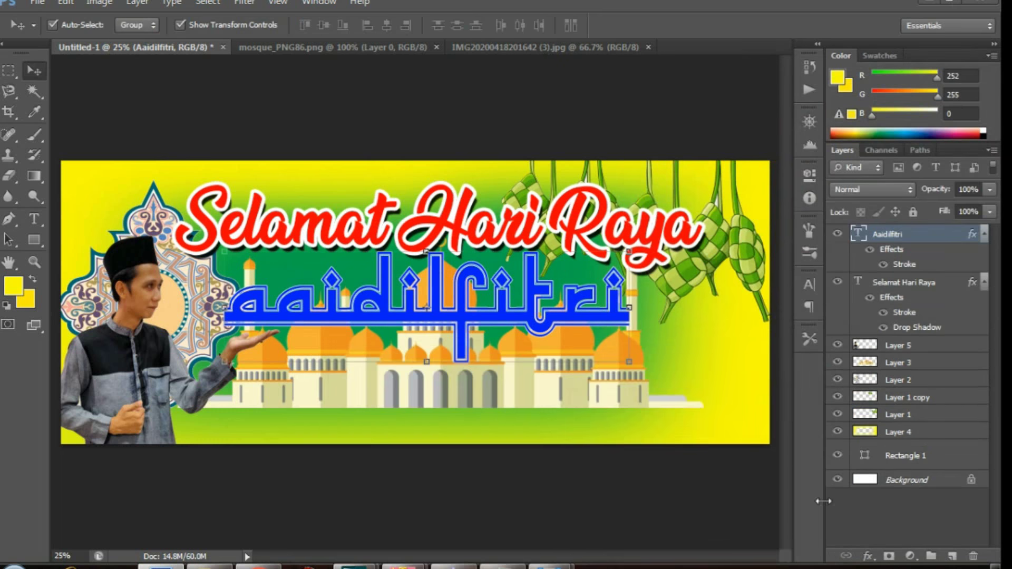
# - Add a black drop shadow at 91% opacity with an increased distance to the "Aaidilfitri" text, and dismiss the desktop notification
pyautogui.click(867, 555)
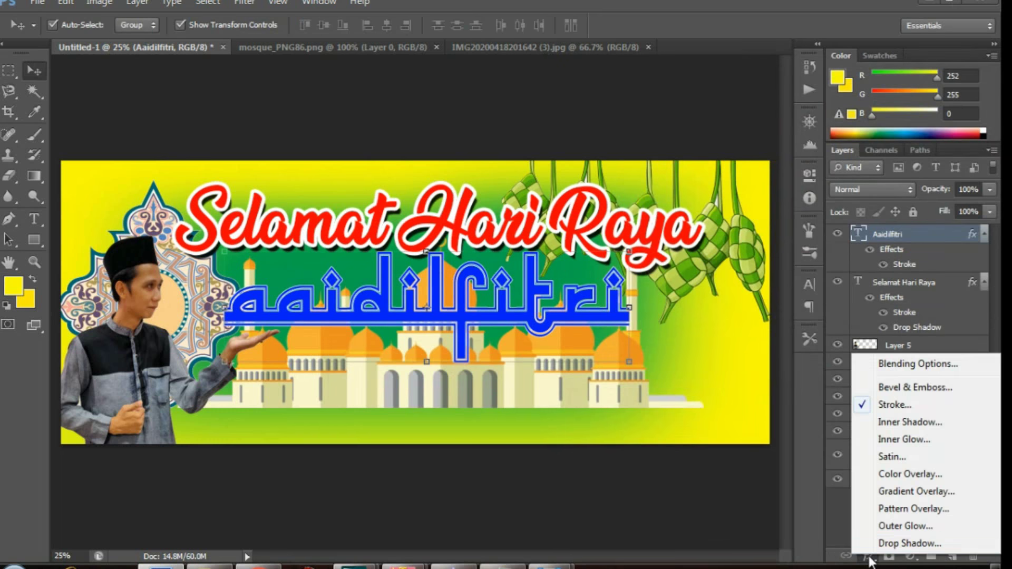
pyautogui.click(894, 543)
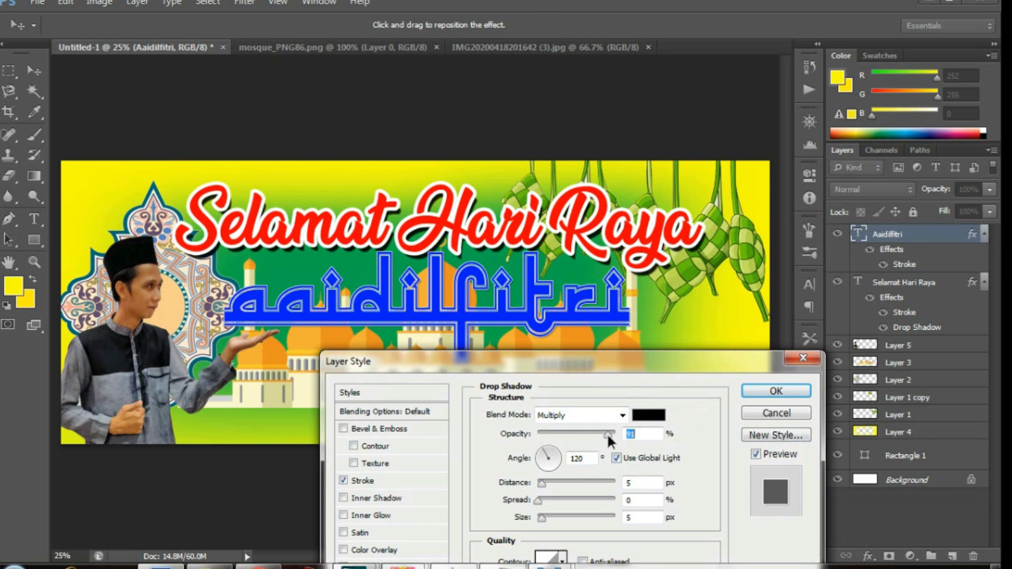
pyautogui.moveTo(543, 488); pyautogui.dragTo(552, 485)
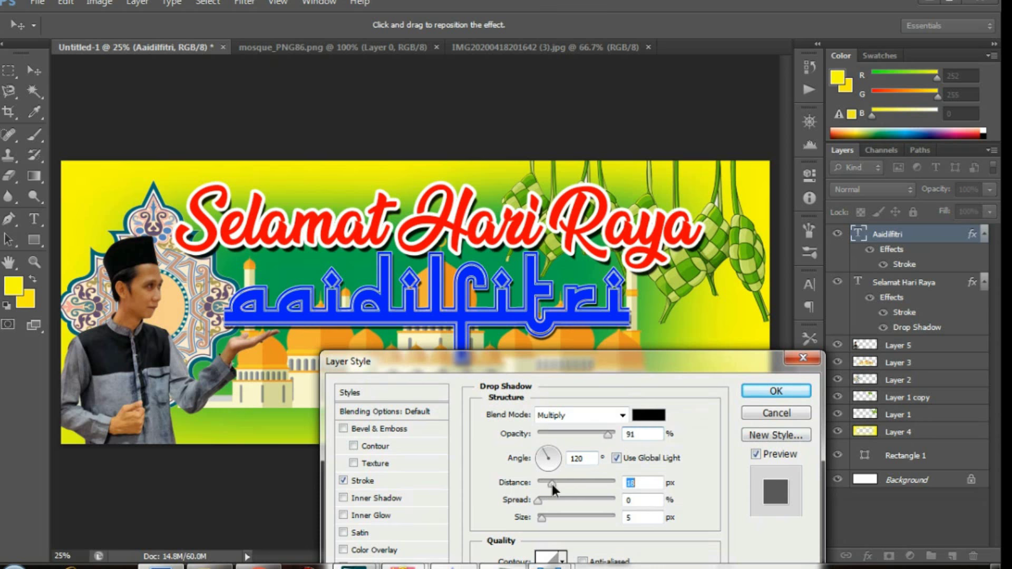
pyautogui.click(779, 391)
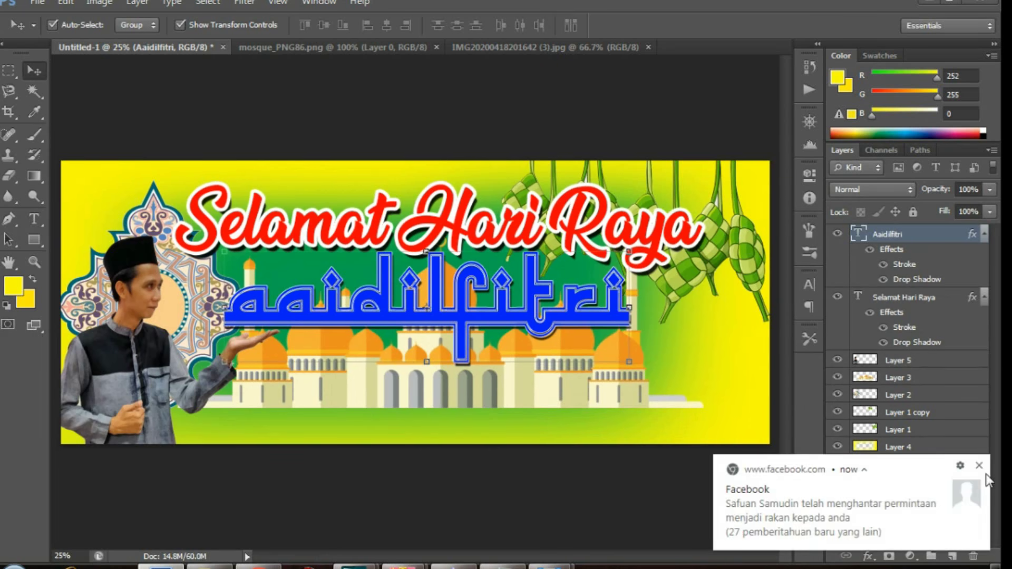
pyautogui.click(978, 466)
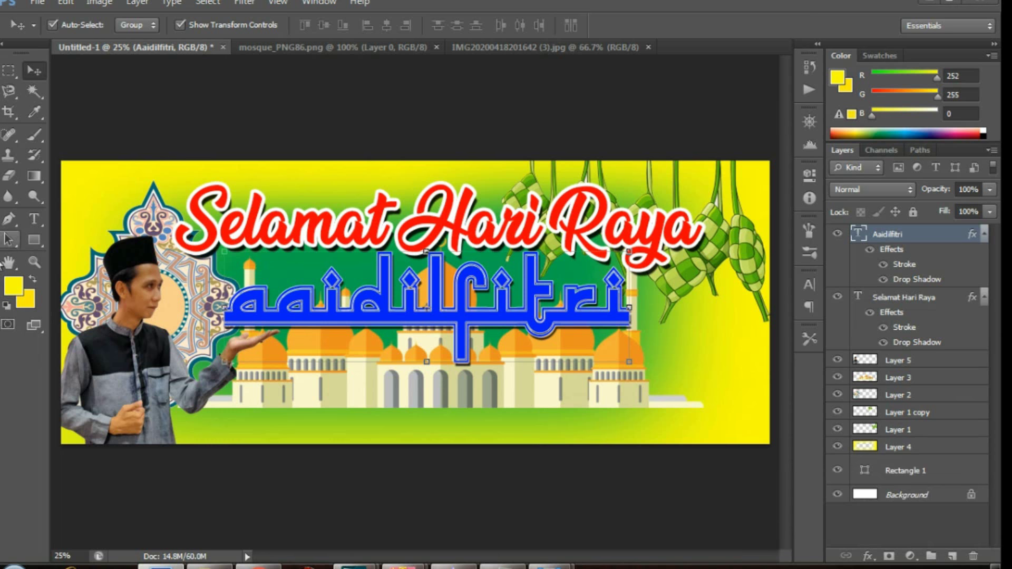
# - Add a new text line reading "Maaf Zahir Batin" over the lower part of the mosque
pyautogui.click(381, 379)
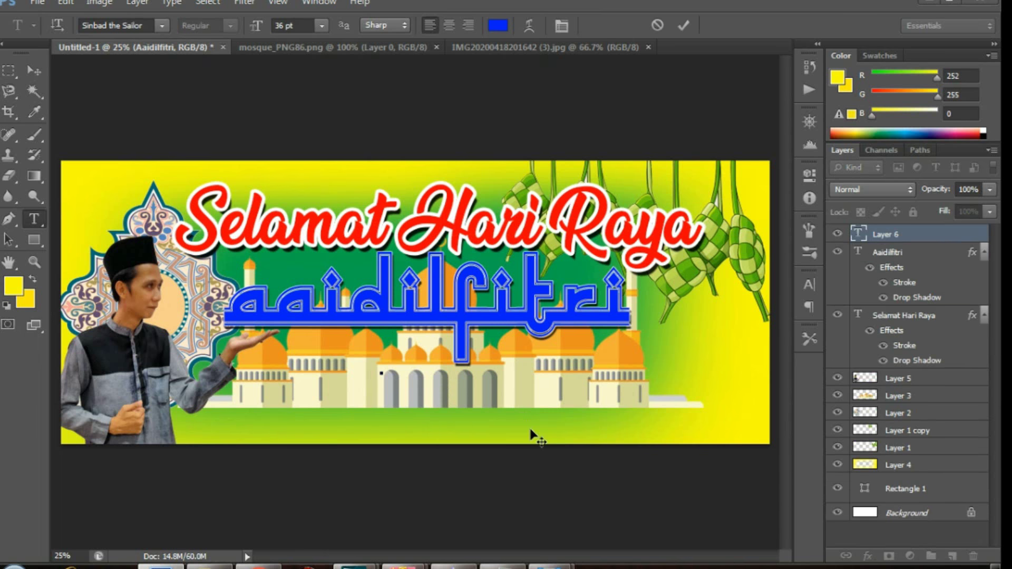
pyautogui.write('m')
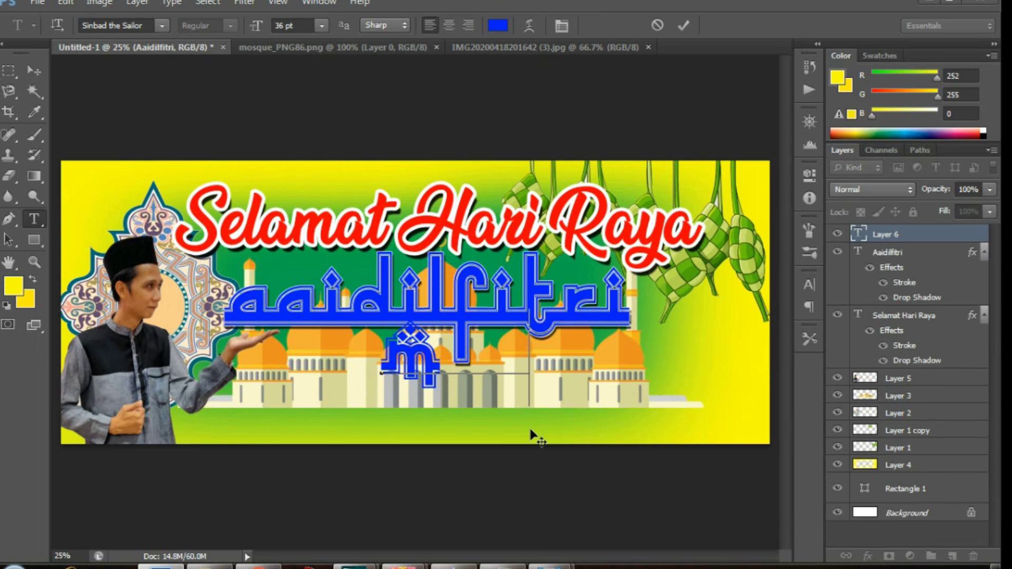
pyautogui.write('aaf z')
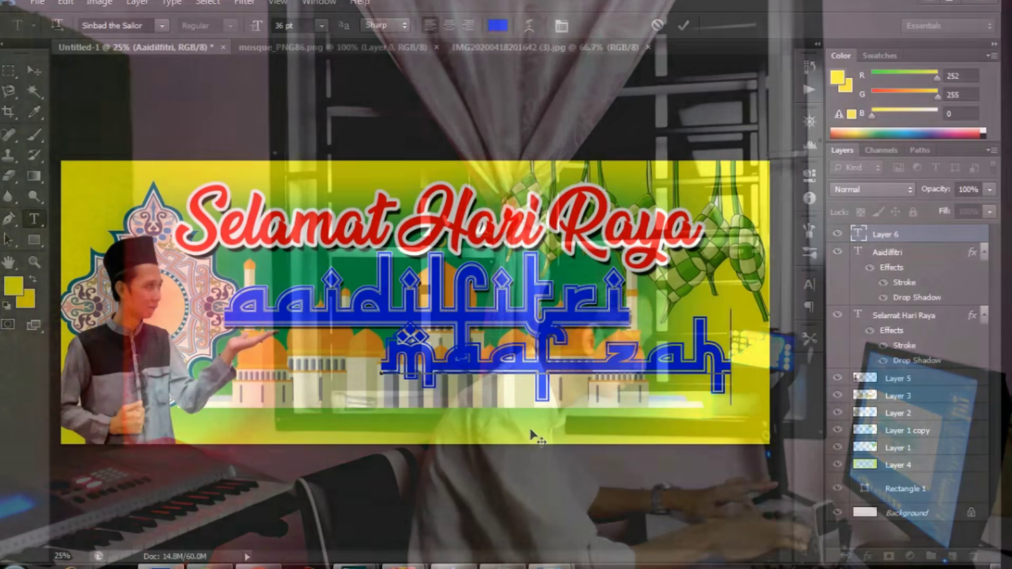
pyautogui.write('i')
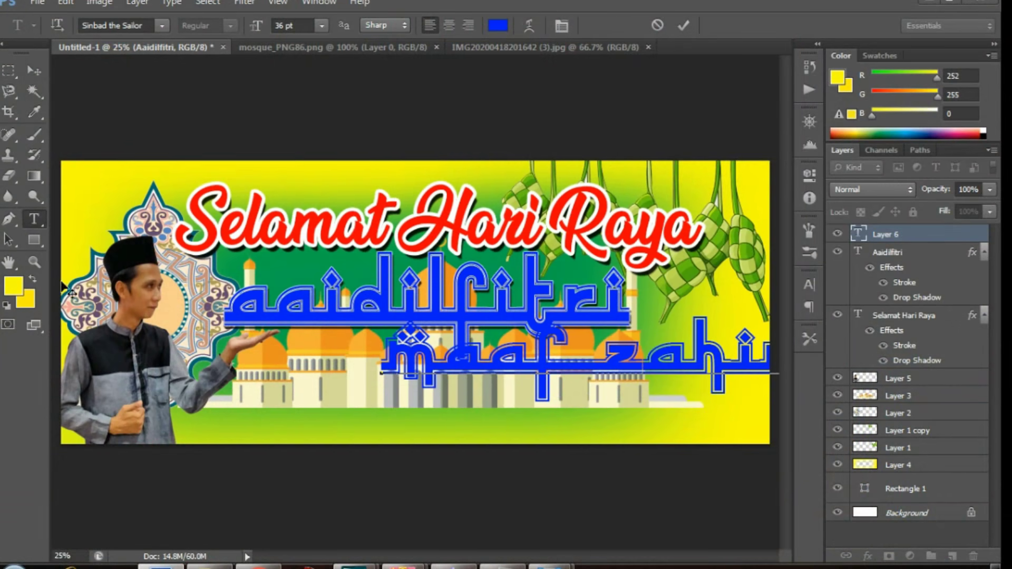
pyautogui.click(36, 70)
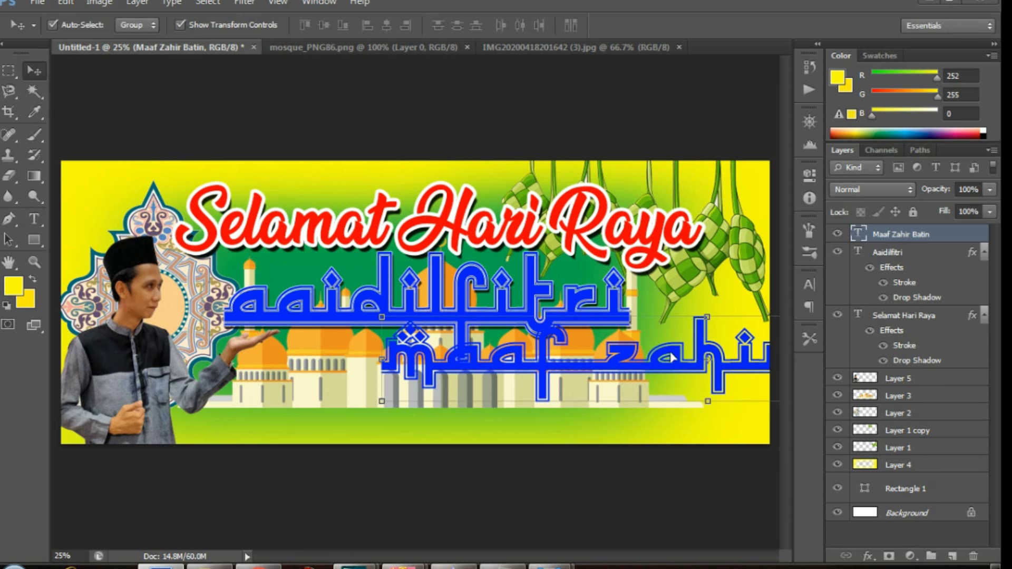
# - Scale the "Maaf Zahir Batin" text to about 48% × 70%, place it below "Aaidilfitri" and apply the transformation
pyautogui.moveTo(672, 358); pyautogui.dragTo(422, 361)
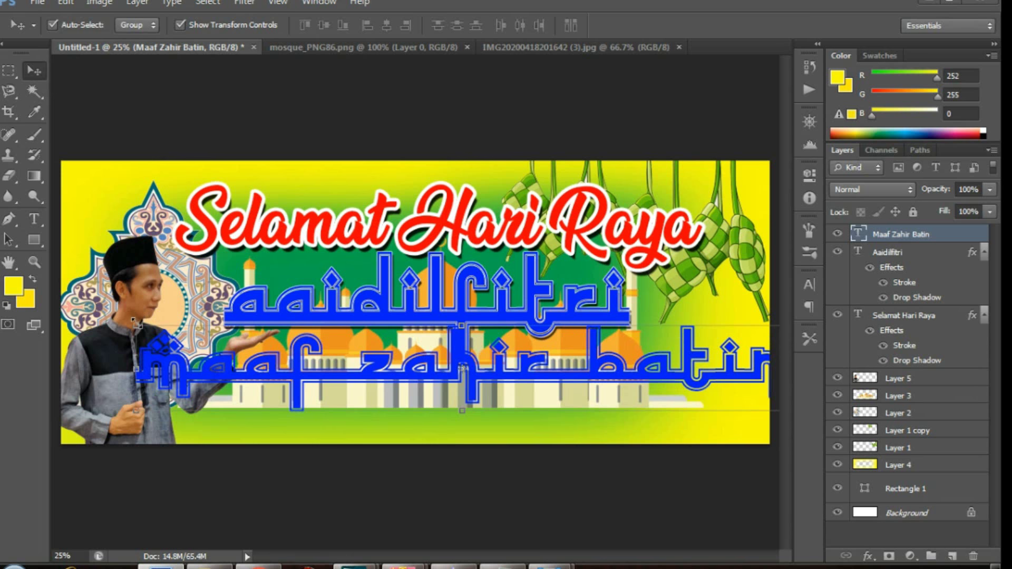
pyautogui.hotkey('ctrl', 't')
pyautogui.moveTo(136, 325); pyautogui.dragTo(331, 346)
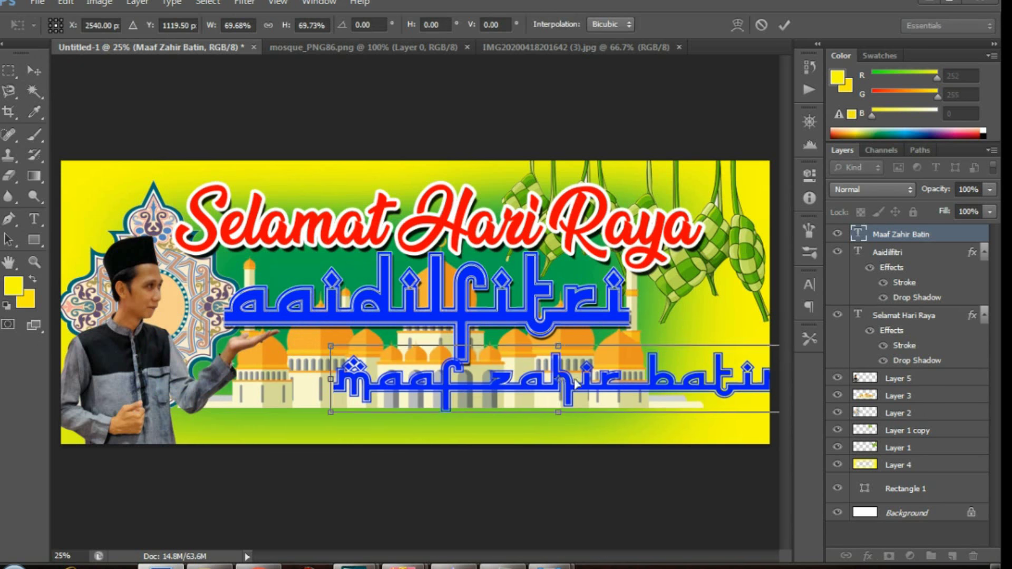
pyautogui.moveTo(575, 384); pyautogui.dragTo(468, 399)
pyautogui.moveTo(685, 356); pyautogui.dragTo(542, 357)
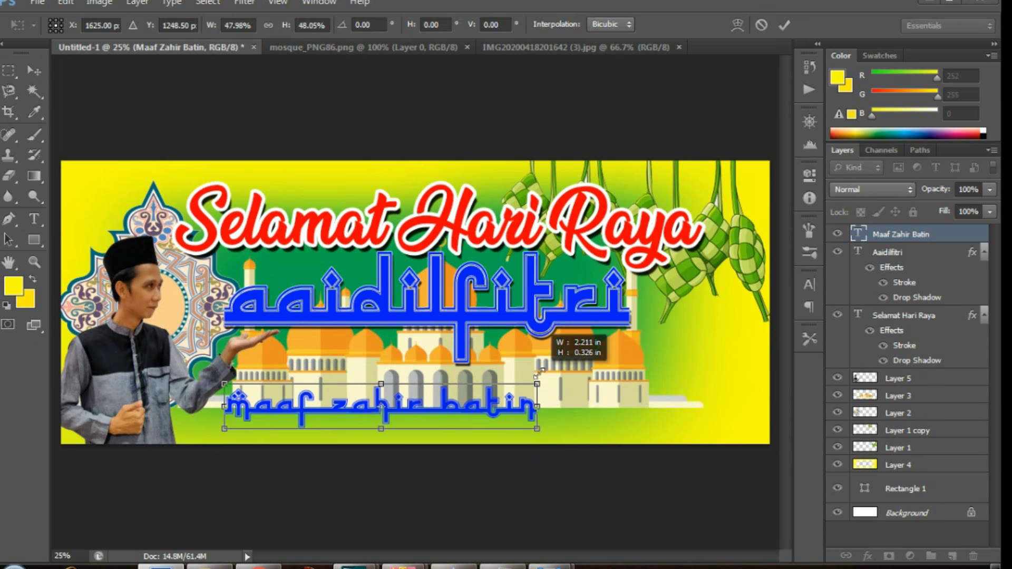
pyautogui.moveTo(381, 362); pyautogui.dragTo(384, 364)
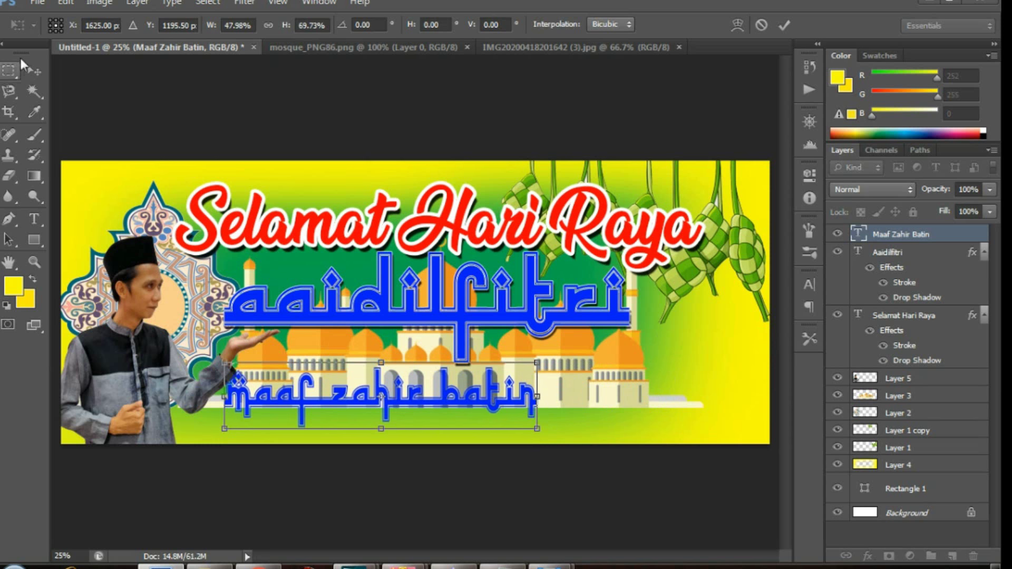
pyautogui.click(34, 70)
pyautogui.click(446, 224)
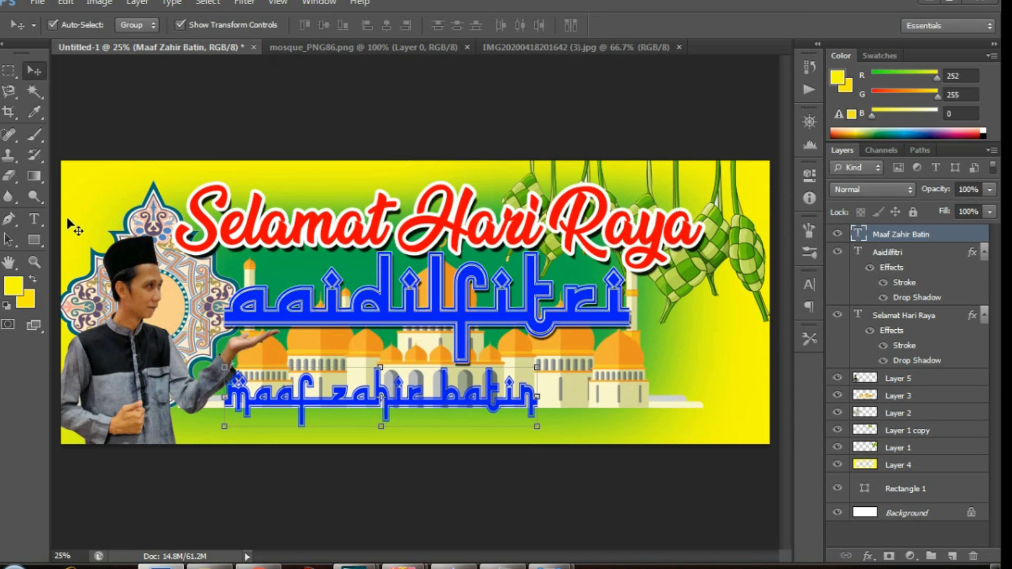
# - Change the font of "Maaf Zahir Batin" to 1999 and centre the line under "Aaidilfitri"
pyautogui.click(35, 218)
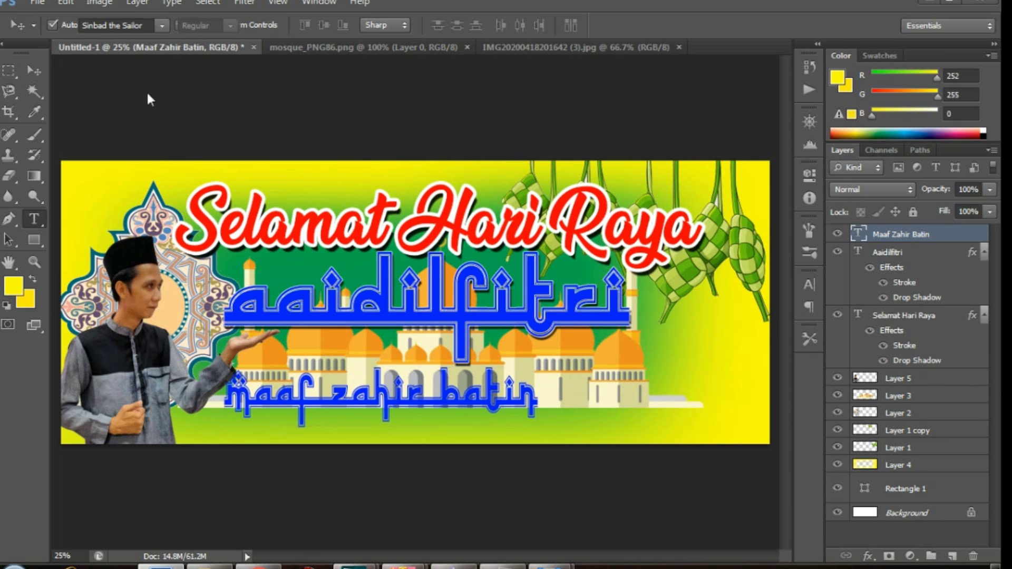
pyautogui.click(142, 25)
pyautogui.write('199')
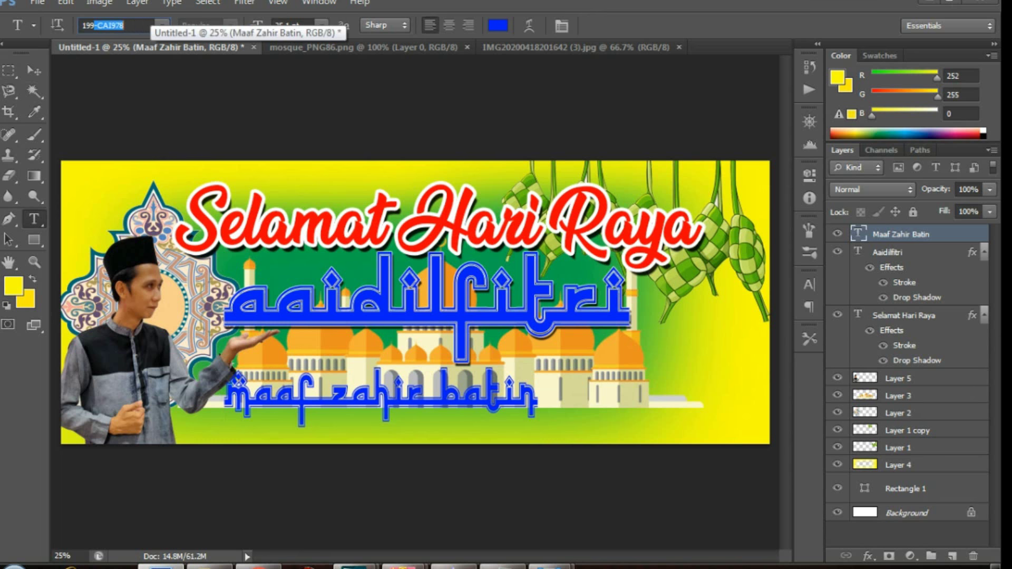
pyautogui.write('9')
pyautogui.press('Return')
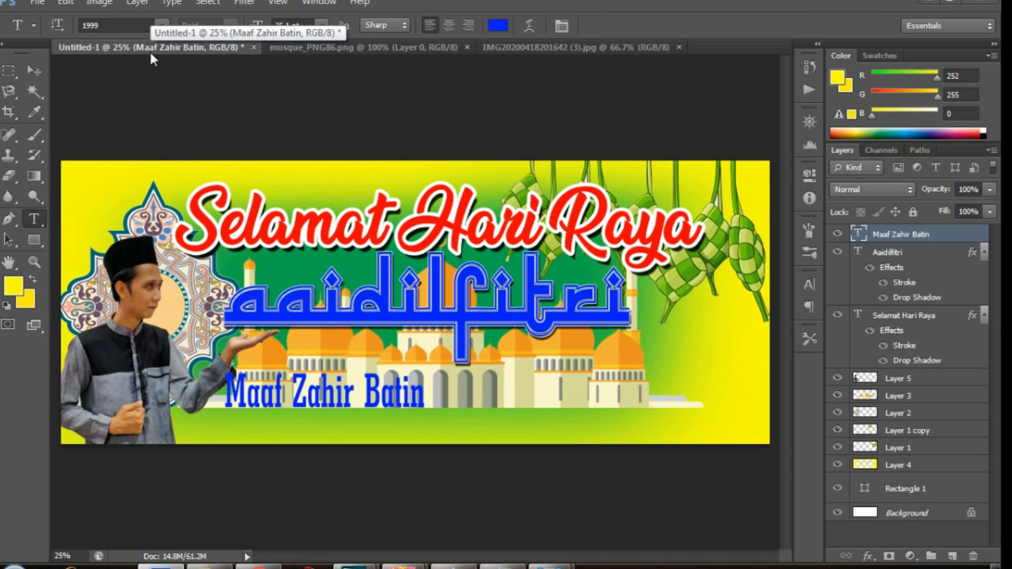
pyautogui.click(34, 70)
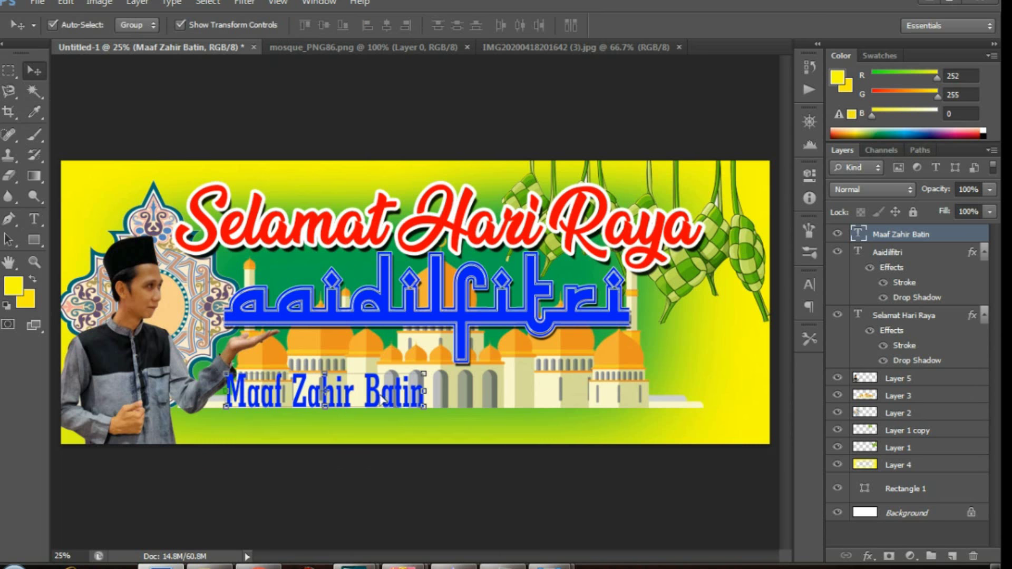
pyautogui.moveTo(381, 396); pyautogui.dragTo(520, 384)
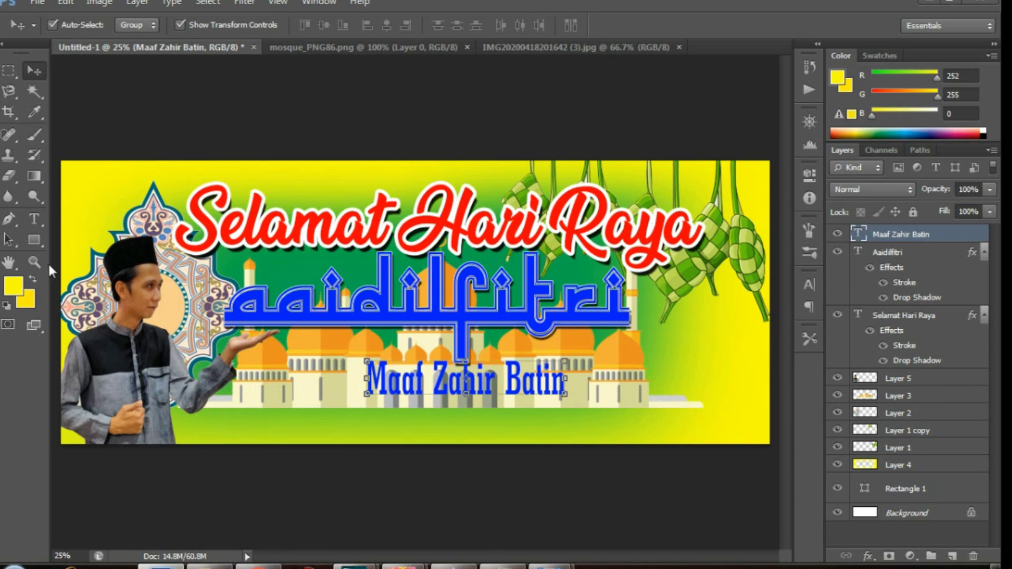
# - Set the colour of the "Maaf Zahir Batin" text to white, ffffff
pyautogui.click(34, 218)
pyautogui.click(497, 24)
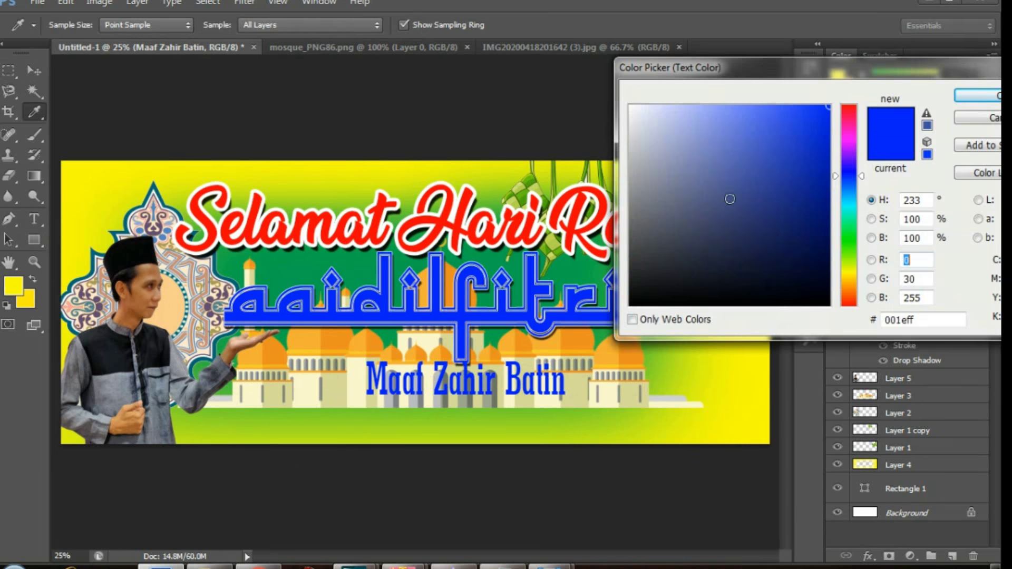
pyautogui.click(631, 107)
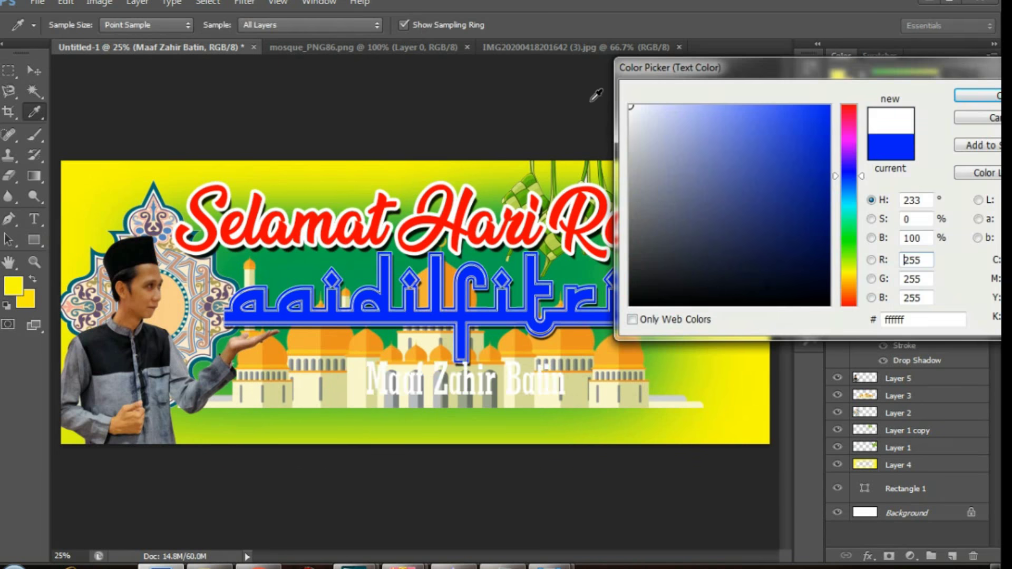
pyautogui.click(987, 95)
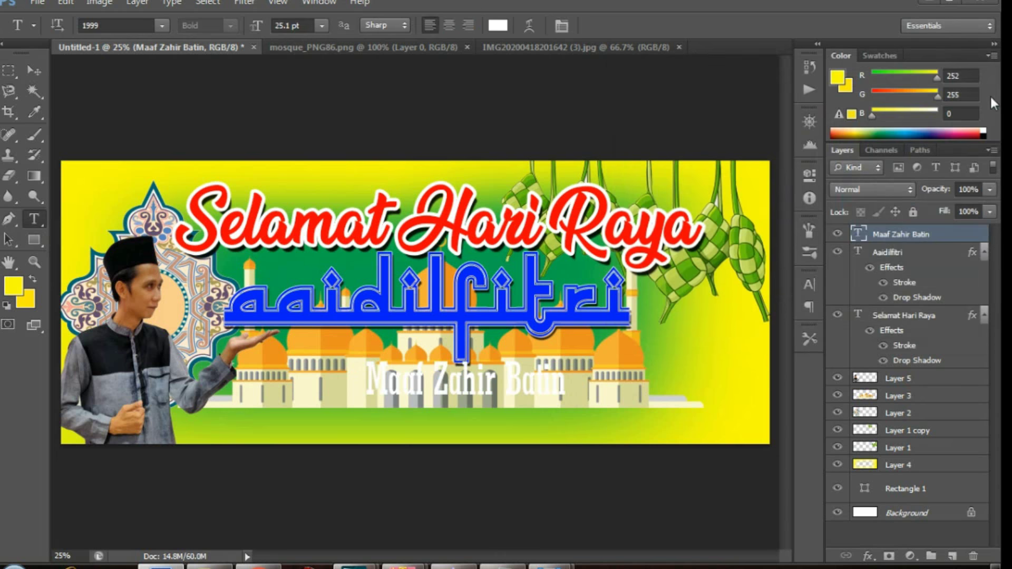
# - Add a black outside stroke of about 10 px to the "Maaf Zahir Batin" text
pyautogui.click(870, 556)
pyautogui.click(915, 400)
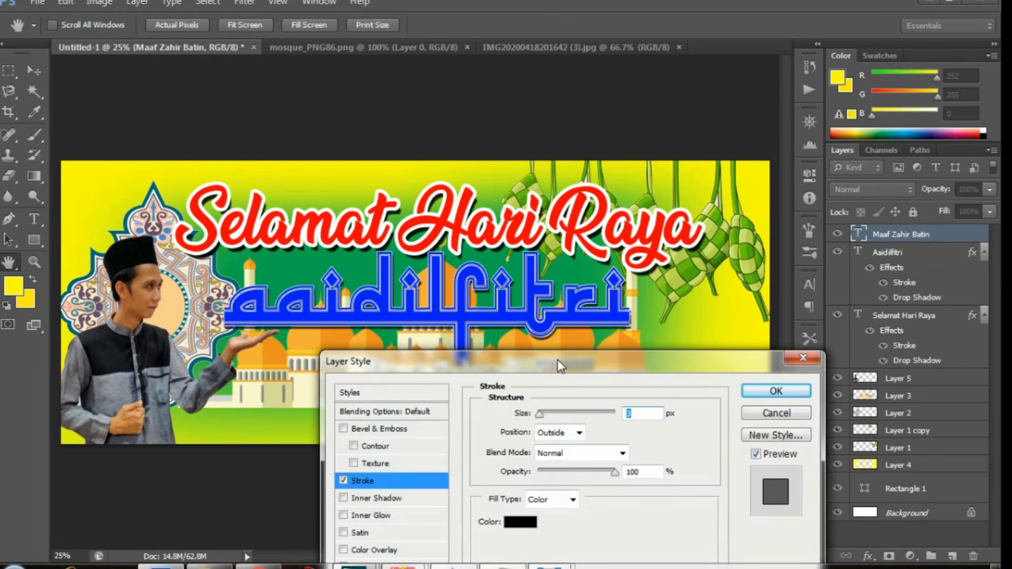
pyautogui.moveTo(558, 359); pyautogui.dragTo(581, 445)
pyautogui.click(568, 499)
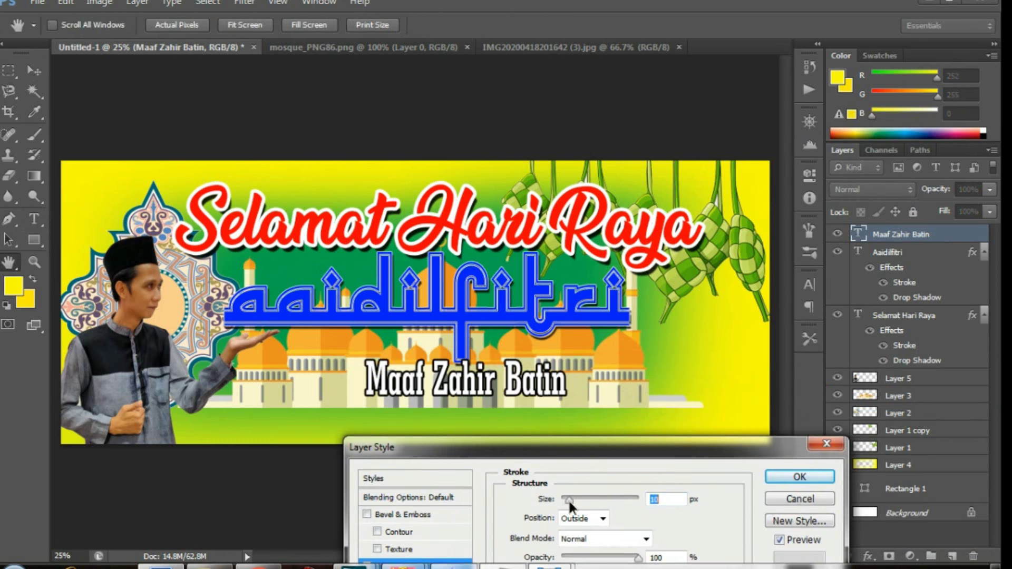
pyautogui.click(813, 479)
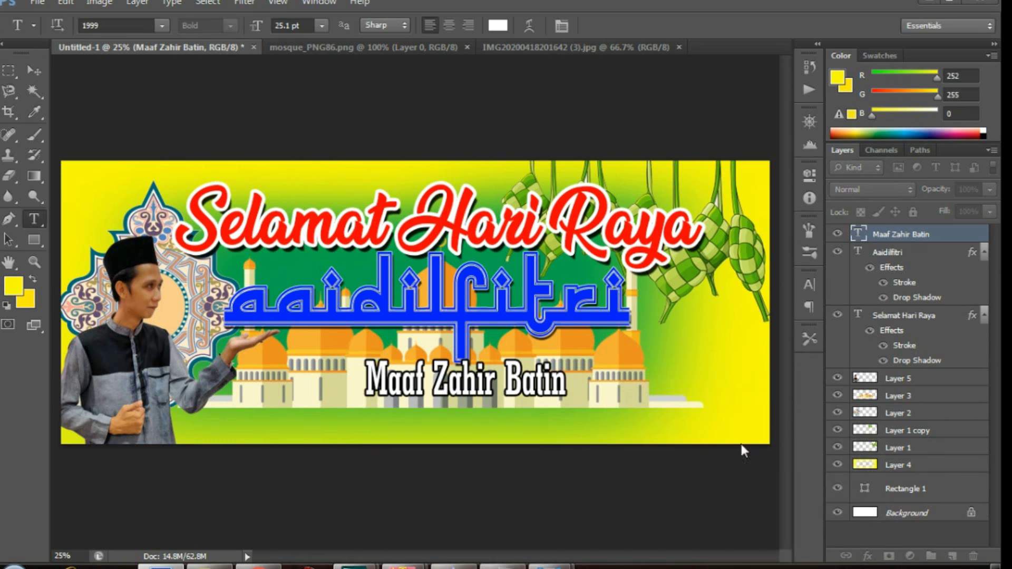
# - Reduce the height of "Maaf Zahir Batin" to about 85%, move it slightly up and apply the transformation
pyautogui.press('v')
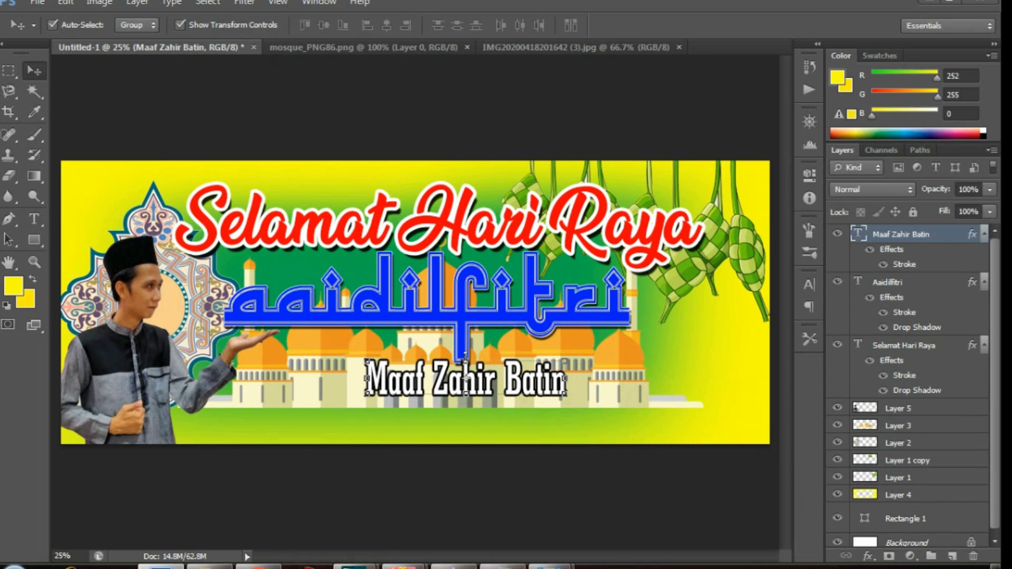
pyautogui.moveTo(465, 360); pyautogui.dragTo(464, 361)
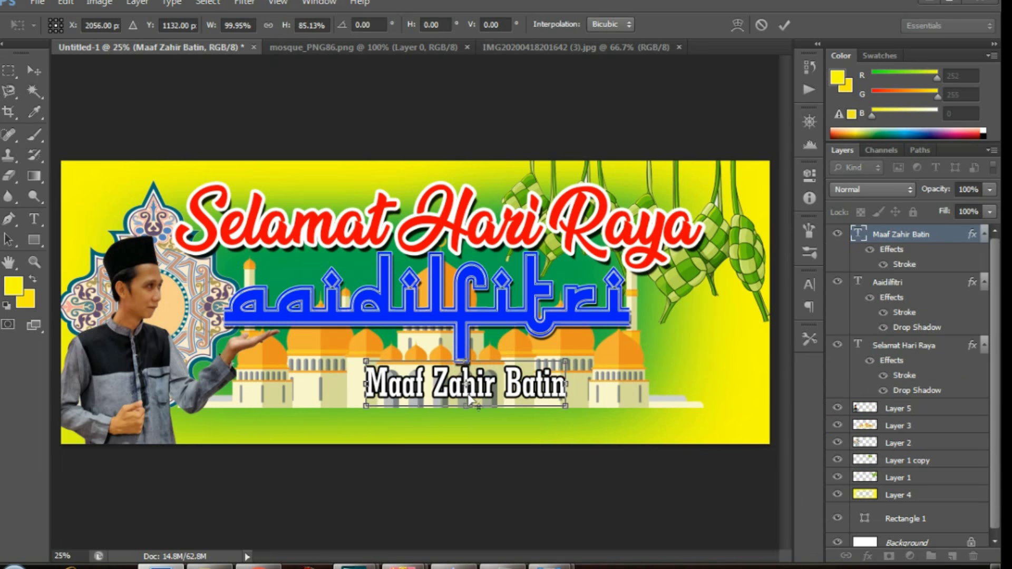
pyautogui.moveTo(468, 398)
pyautogui.mouseDown()
pyautogui.moveTo(468, 421)
pyautogui.moveTo(468, 387)
pyautogui.mouseUp()
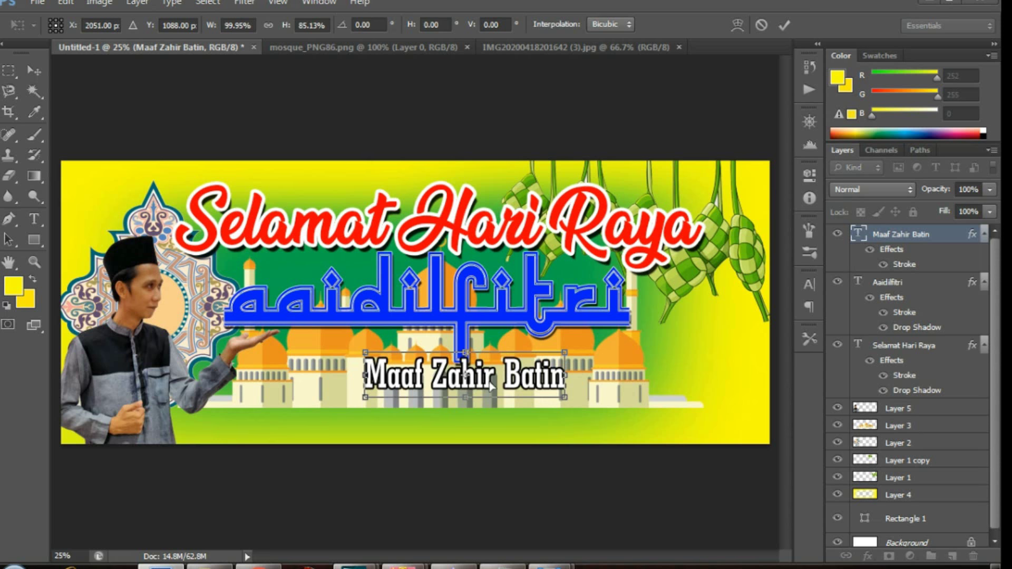
pyautogui.click(33, 70)
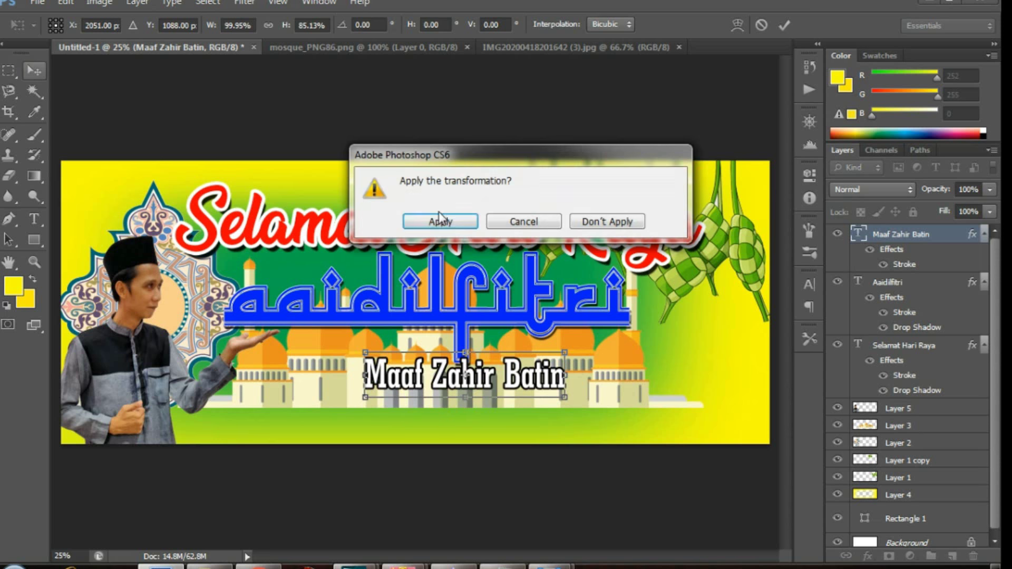
pyautogui.click(433, 223)
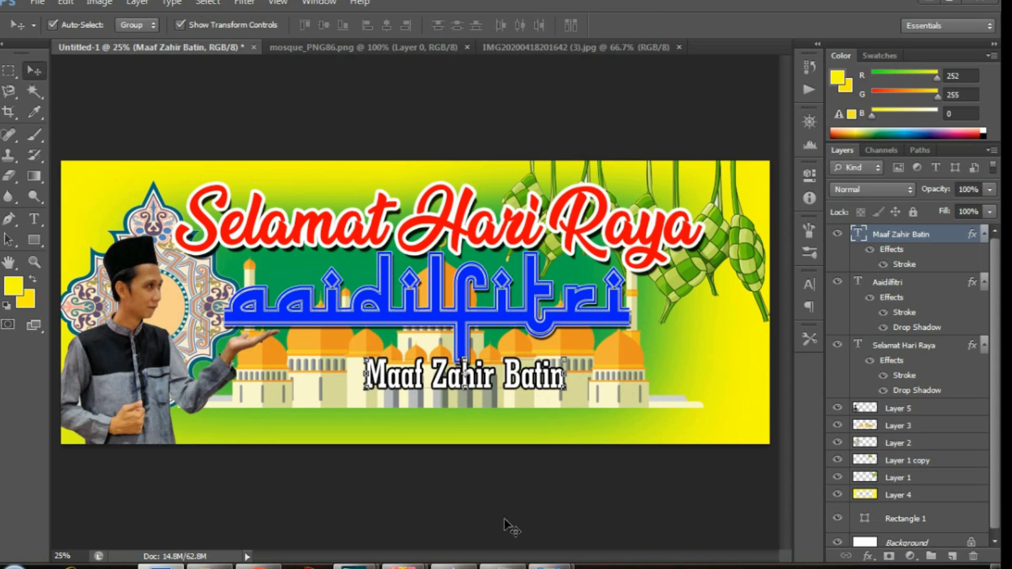
# - Enlarge the mosque to about 121%, rest its base on the canvas's bottom edge and apply the transformation
pyautogui.click(599, 367)
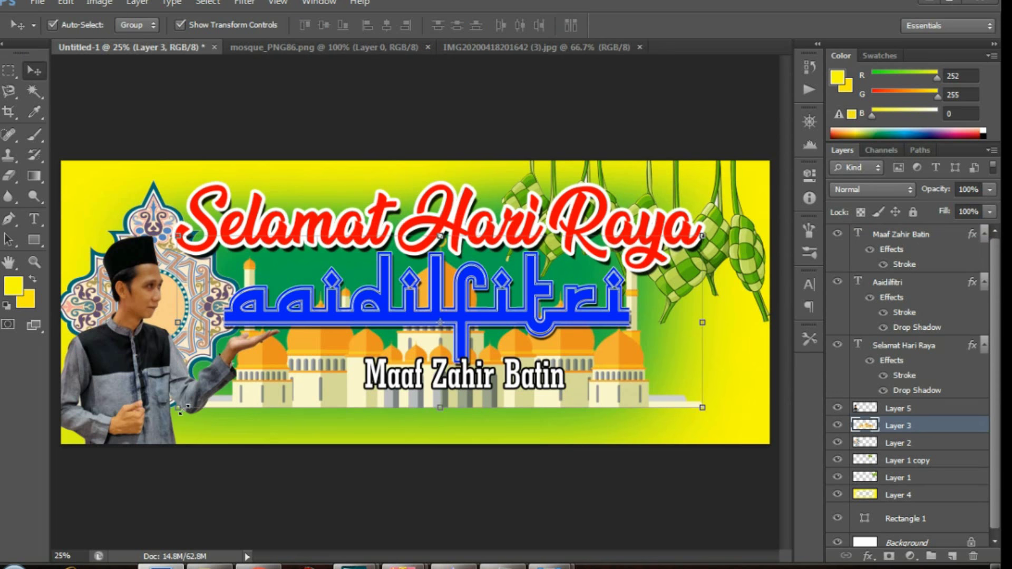
pyautogui.moveTo(180, 413); pyautogui.dragTo(140, 479)
pyautogui.moveTo(421, 419); pyautogui.dragTo(435, 437)
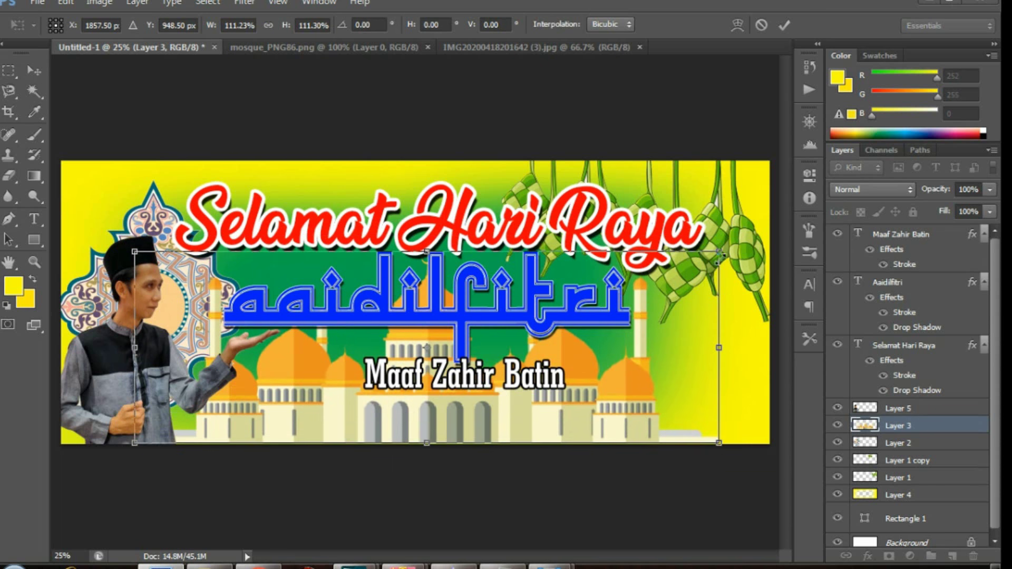
pyautogui.moveTo(725, 254); pyautogui.dragTo(771, 233)
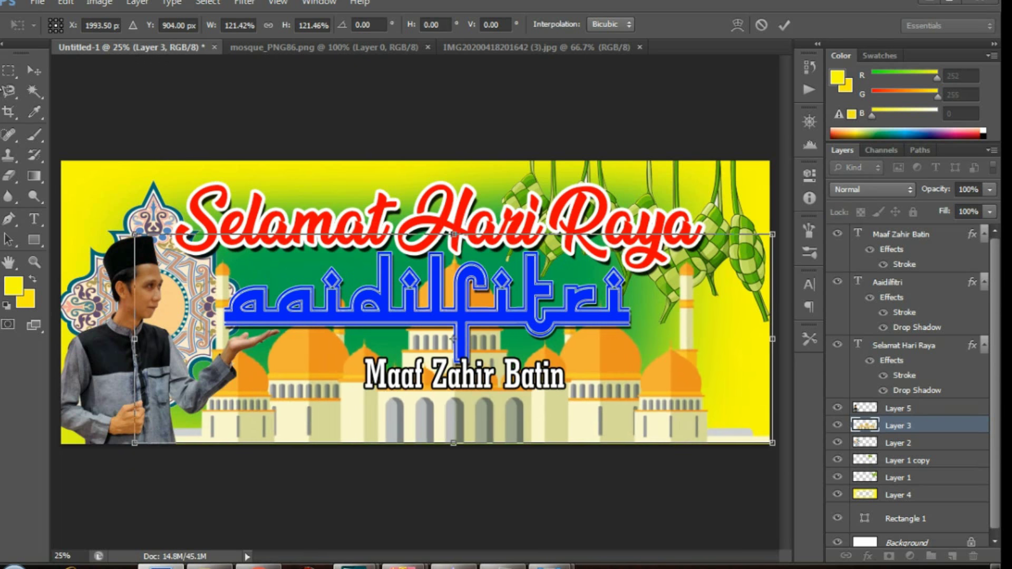
pyautogui.click(36, 71)
pyautogui.click(425, 222)
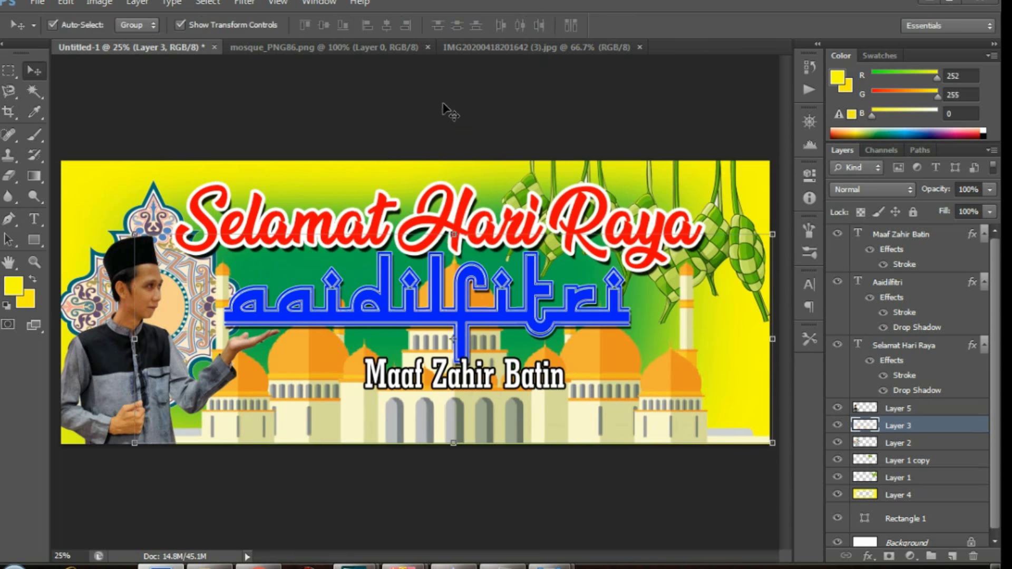
pyautogui.click(445, 93)
pyautogui.click(435, 315)
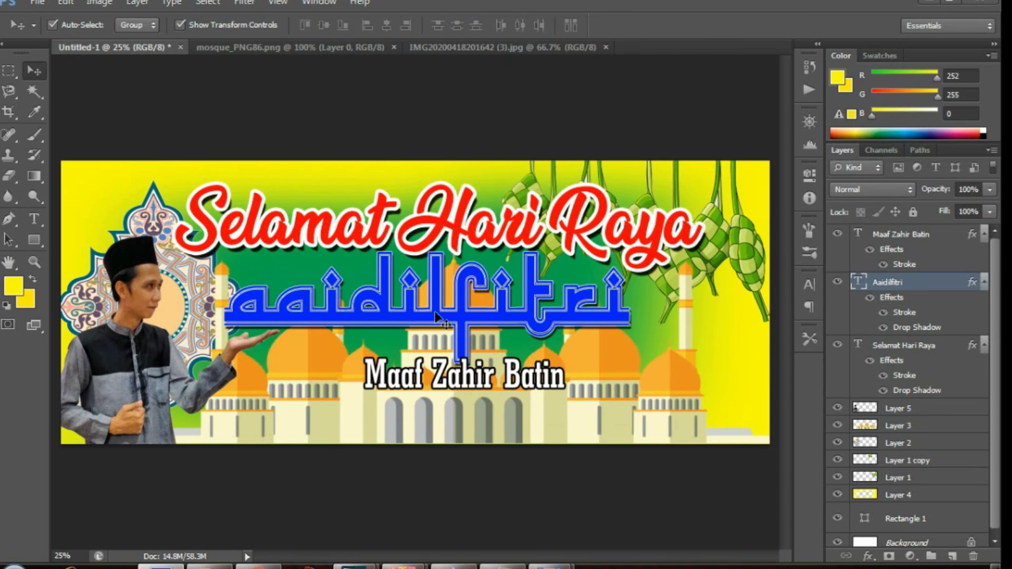
pyautogui.click(531, 510)
pyautogui.click(665, 401)
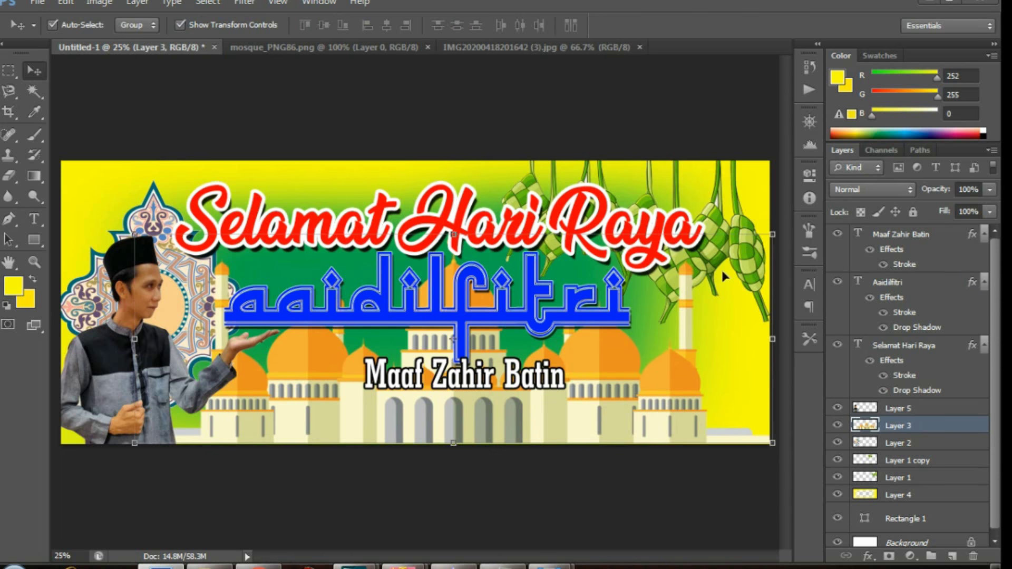
pyautogui.click(748, 509)
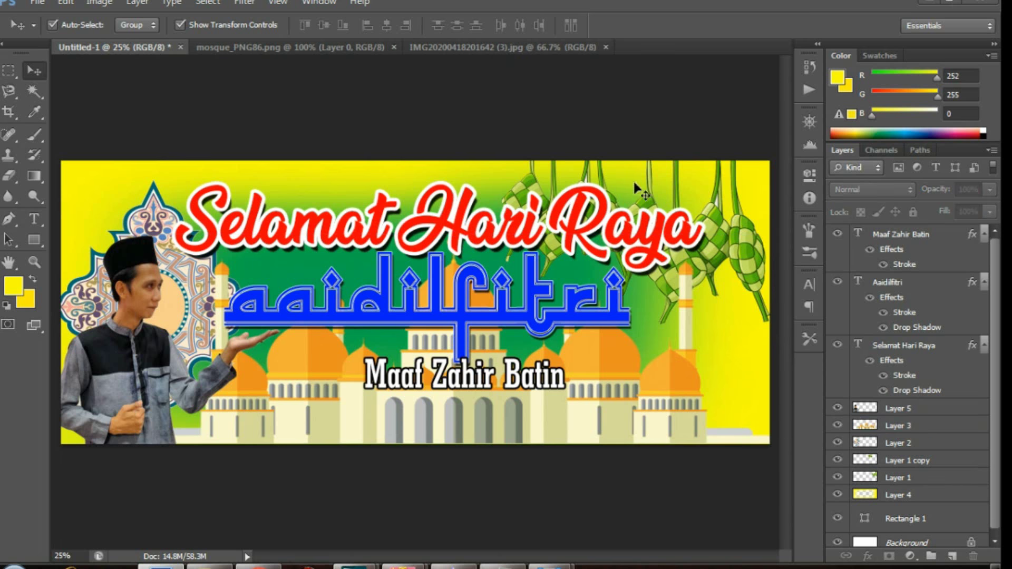
# - Duplicate the smaller ketupat layer, Layer 1 copy, and shift the "Selamat Hari Raya" text slightly left and up
pyautogui.click(531, 187)
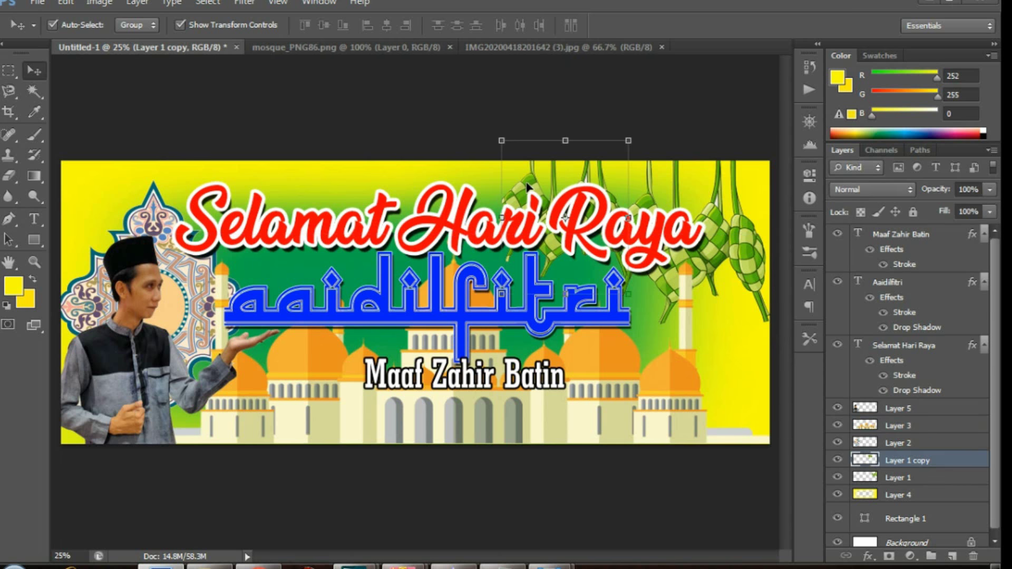
pyautogui.moveTo(955, 462); pyautogui.dragTo(952, 555)
pyautogui.moveTo(529, 190); pyautogui.dragTo(504, 184)
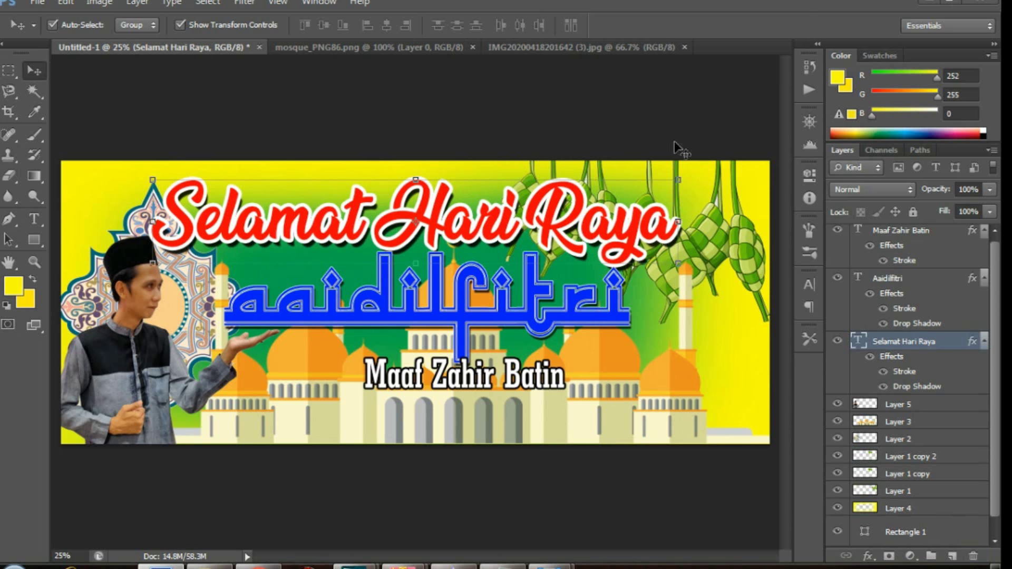
pyautogui.click(640, 120)
pyautogui.click(532, 182)
pyautogui.click(679, 127)
# - Duplicate the large ketupat, Layer 1, and move the copy to the card's upper-left corner
pyautogui.click(718, 219)
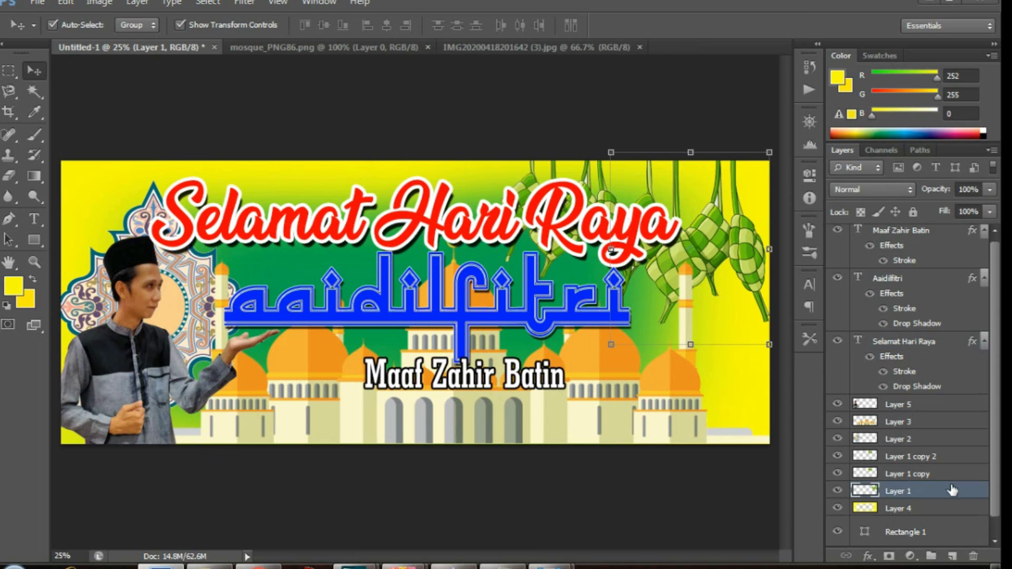
pyautogui.moveTo(951, 490); pyautogui.dragTo(952, 556)
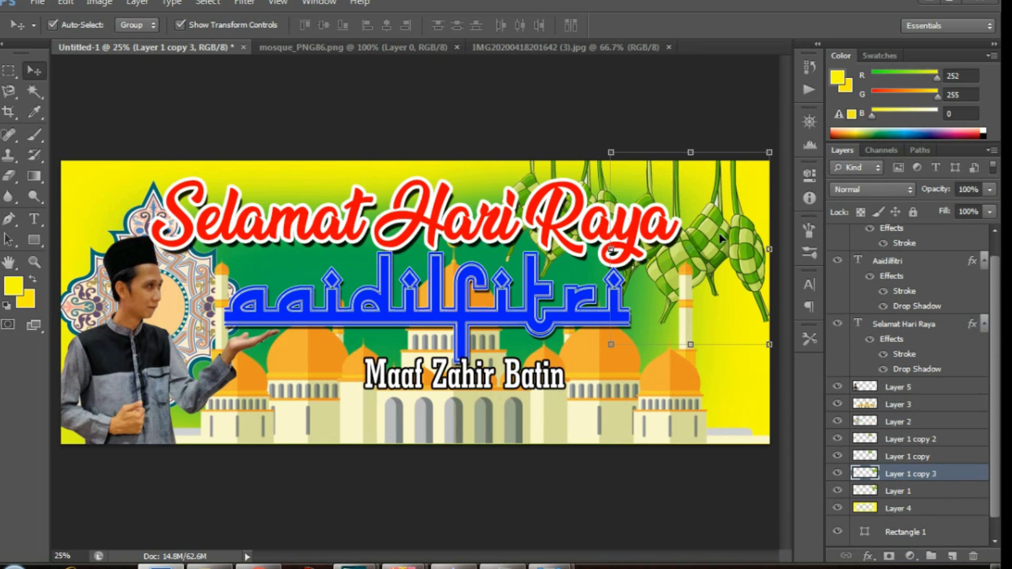
pyautogui.moveTo(721, 238); pyautogui.dragTo(454, 176)
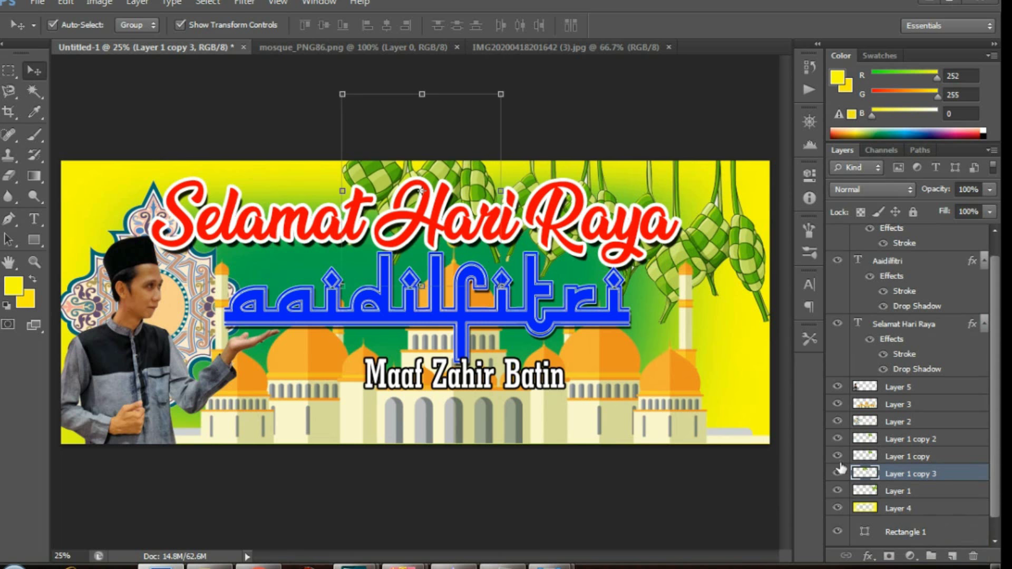
pyautogui.moveTo(378, 177); pyautogui.dragTo(57, 184)
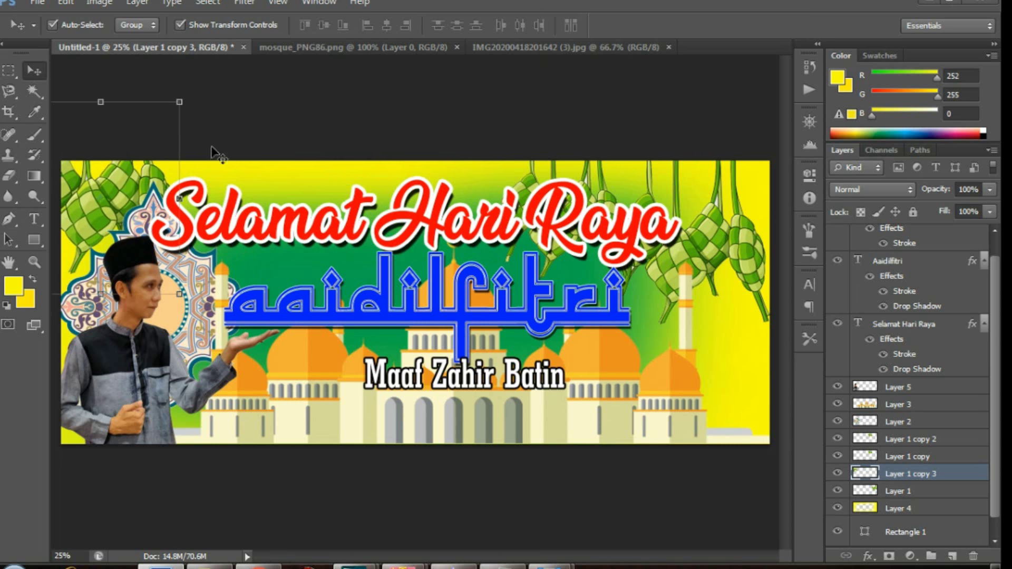
pyautogui.click(324, 127)
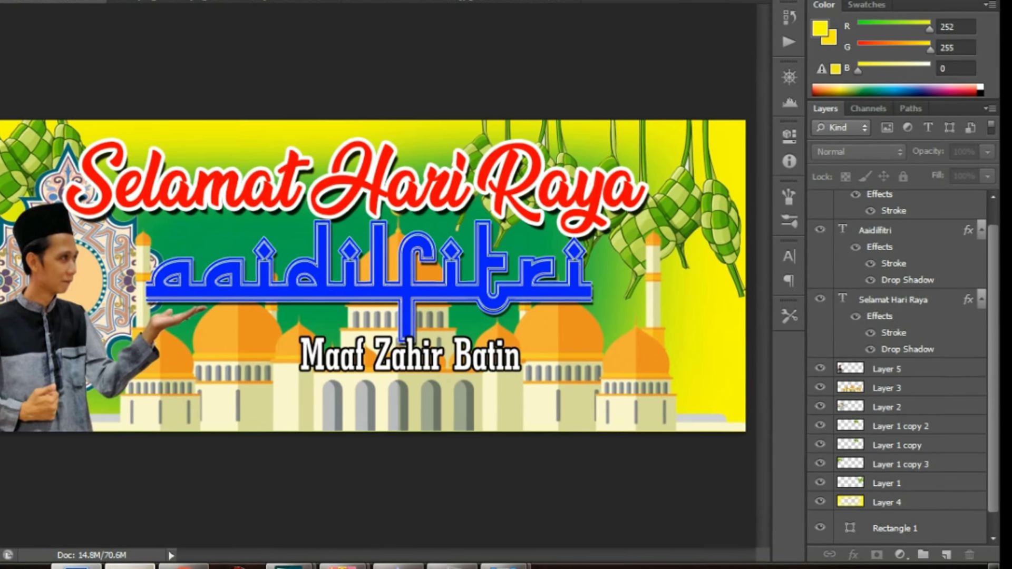
# - Open the lampu liko image from the bahan kad raya folder and place it in the card's lower-right area
pyautogui.click(209, 567)
pyautogui.doubleClick(538, 87)
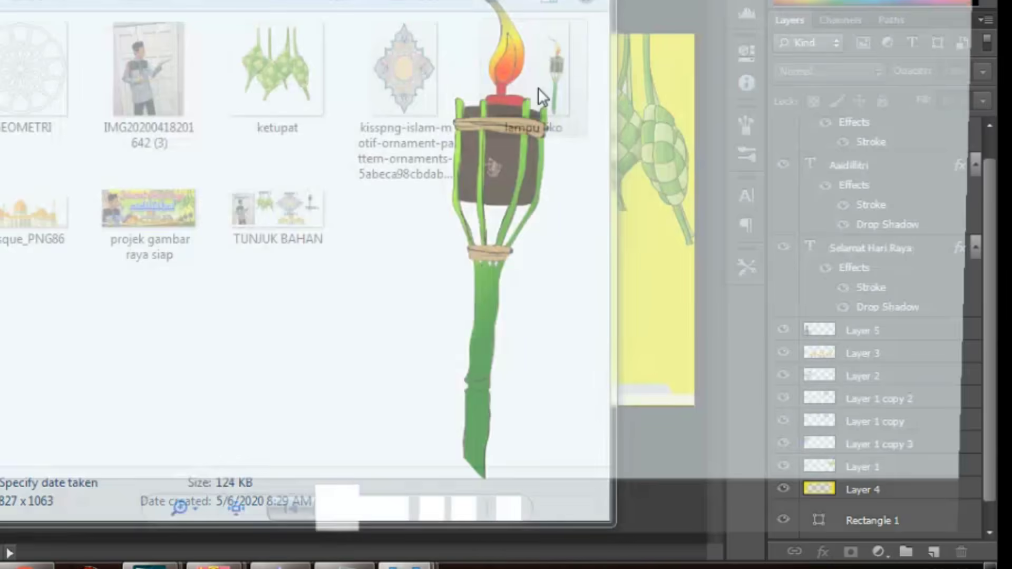
pyautogui.hotkey('alt', 'F4')
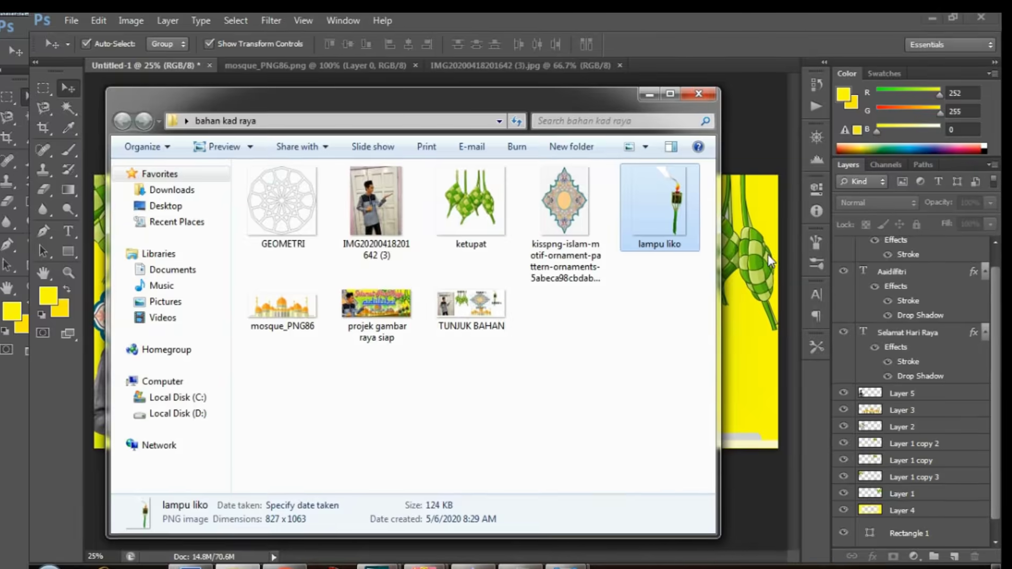
pyautogui.moveTo(660, 208); pyautogui.dragTo(658, 61)
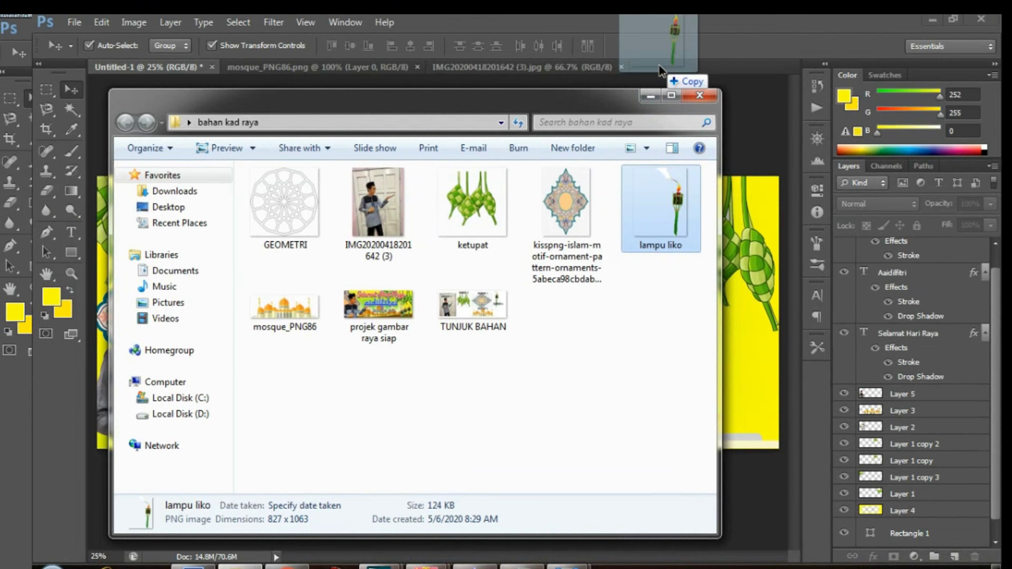
pyautogui.moveTo(551, 324); pyautogui.dragTo(732, 371)
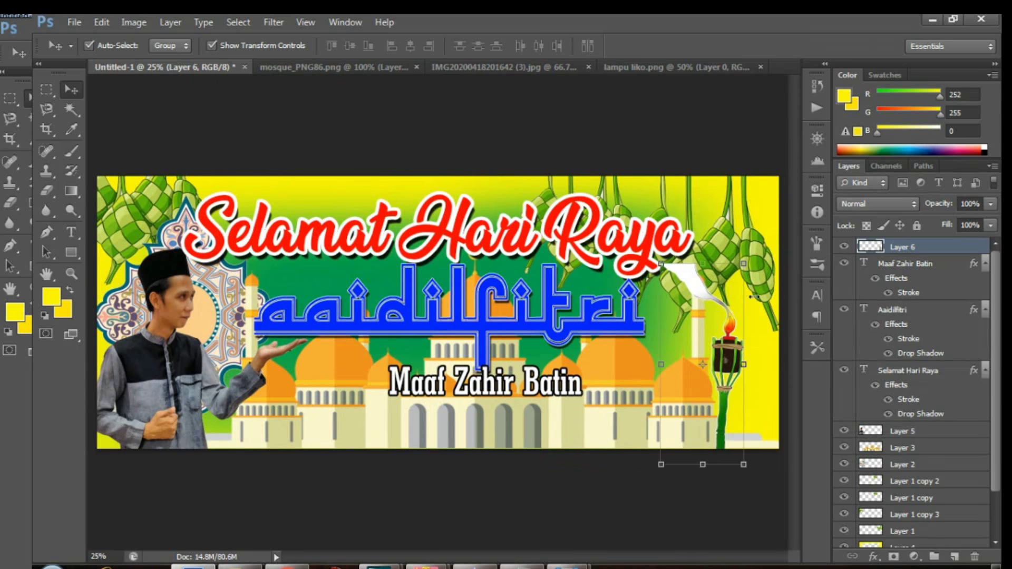
# - Scale the torch to about 90%, rotate it about 12.6° clockwise near the card's right edge and apply the transformation
pyautogui.moveTo(743, 264)
pyautogui.mouseDown()
pyautogui.moveTo(731, 297)
pyautogui.moveTo(740, 284)
pyautogui.mouseUp()
pyautogui.moveTo(730, 382); pyautogui.dragTo(723, 376)
pyautogui.moveTo(740, 279); pyautogui.dragTo(758, 291)
pyautogui.moveTo(723, 378); pyautogui.dragTo(748, 376)
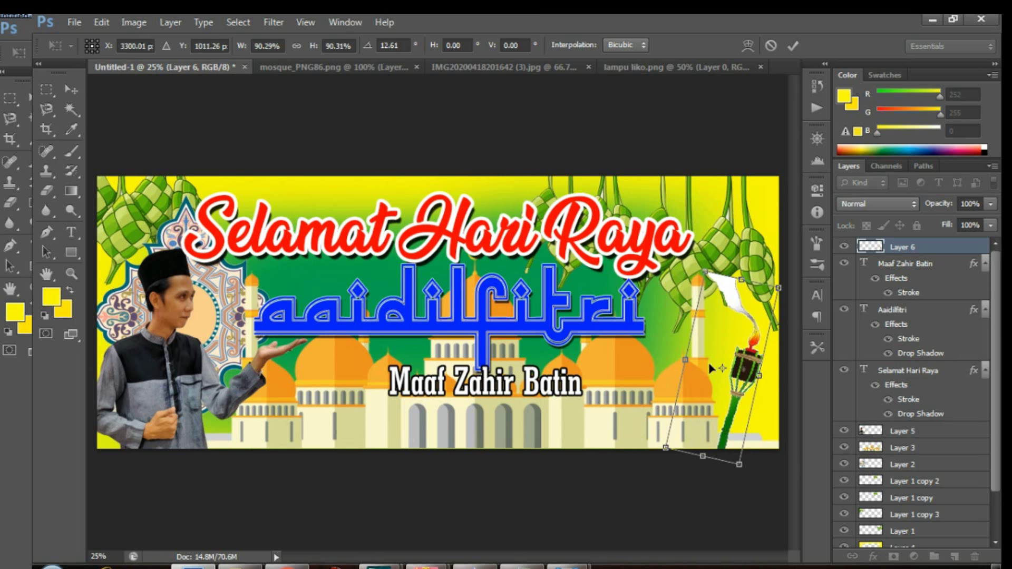
pyautogui.click(73, 92)
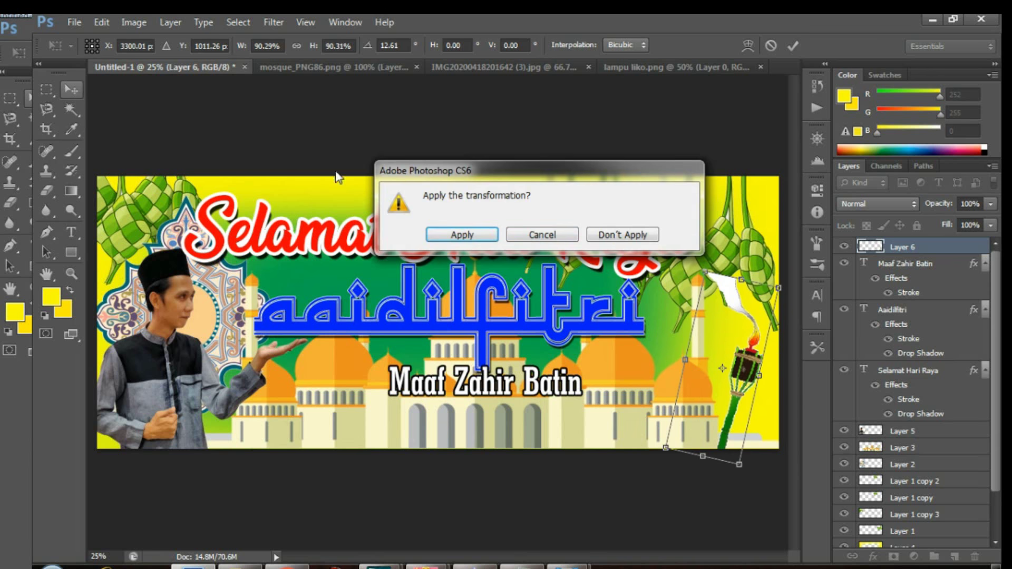
pyautogui.click(493, 235)
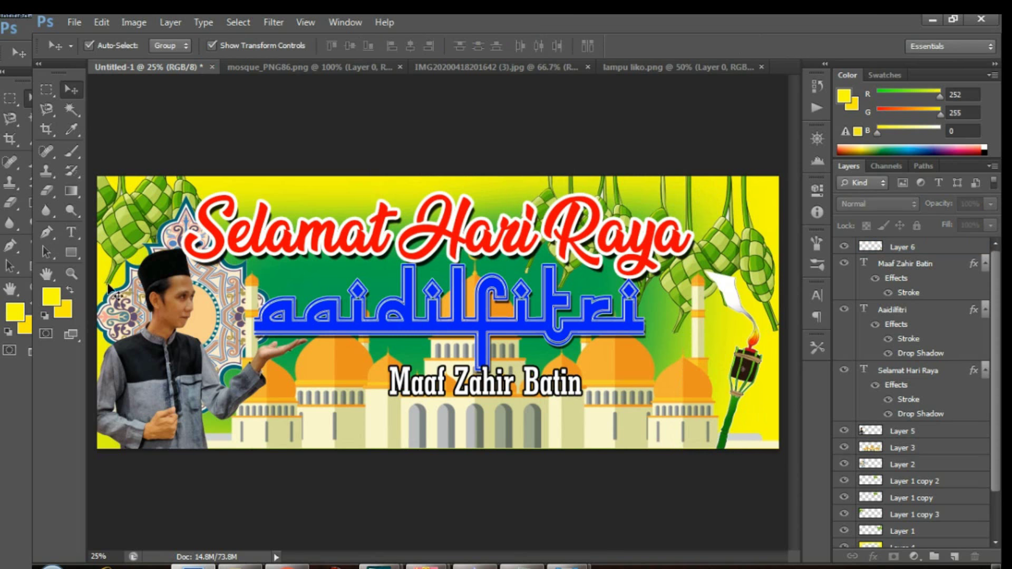
# - Erase the white smoke above the torch flame with the Eraser tool at size 46
pyautogui.click(753, 373)
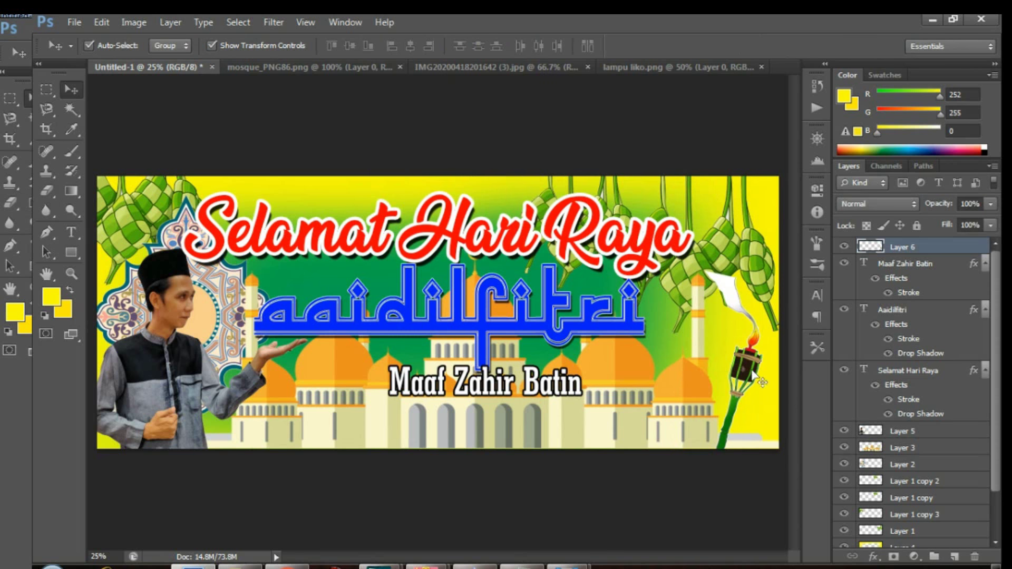
pyautogui.click(50, 191)
pyautogui.click(111, 186)
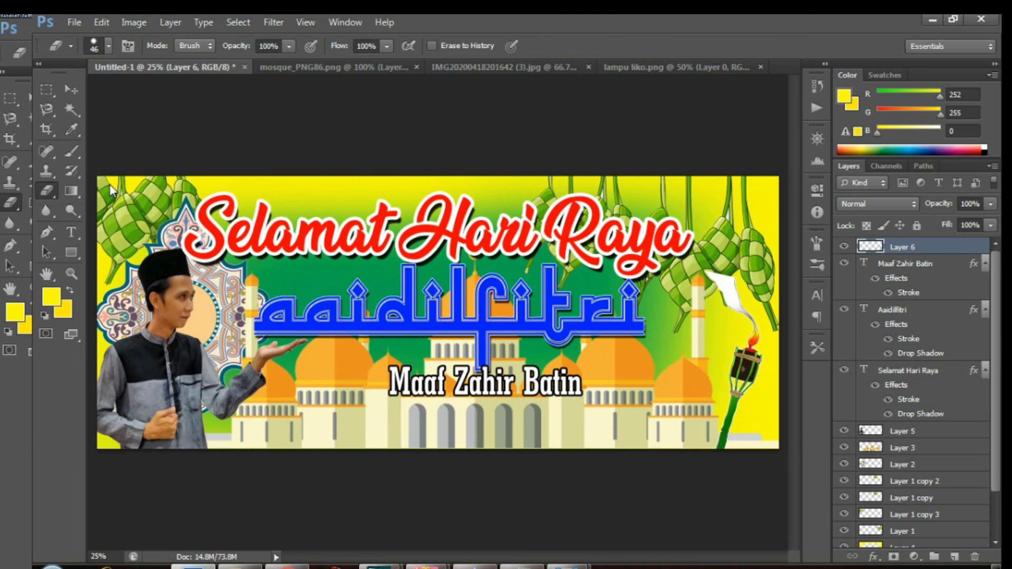
pyautogui.moveTo(711, 280)
pyautogui.mouseDown()
pyautogui.moveTo(758, 285)
pyautogui.moveTo(717, 291)
pyautogui.mouseUp()
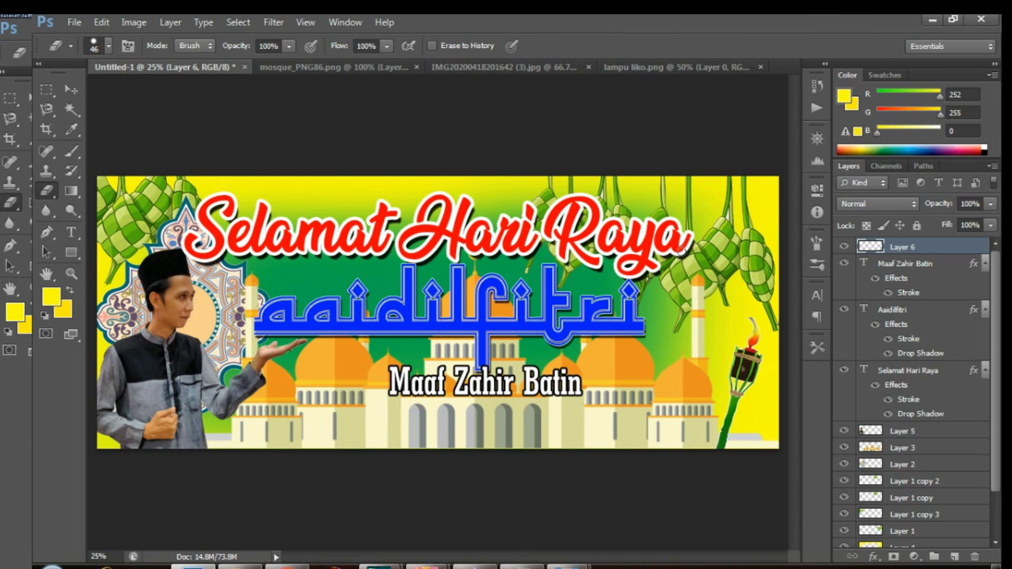
# - Duplicate the torch twice, placing each copy further left and slightly lower to form a descending row of three
pyautogui.click(71, 90)
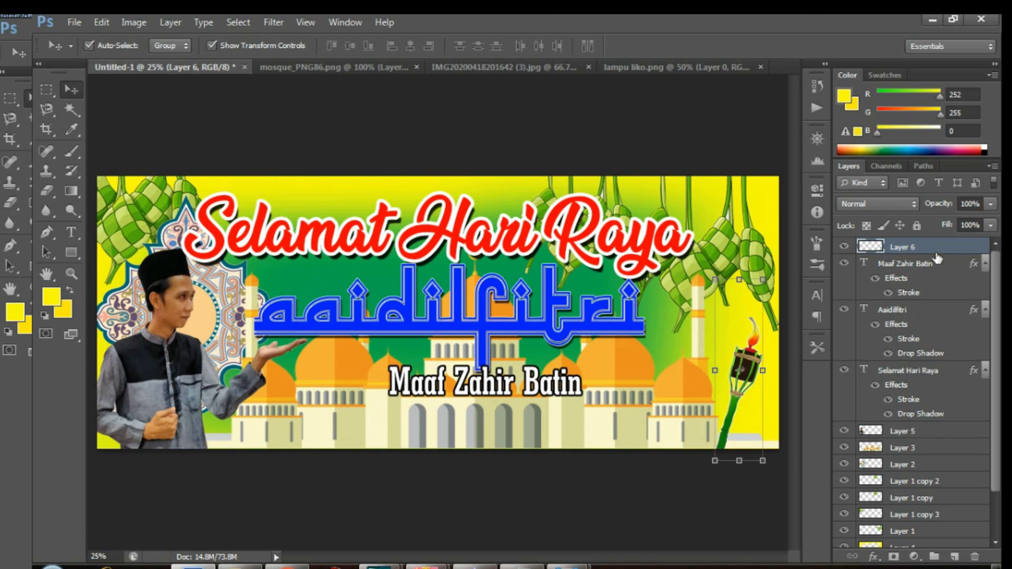
pyautogui.moveTo(937, 258); pyautogui.dragTo(955, 556)
pyautogui.moveTo(748, 360); pyautogui.dragTo(715, 379)
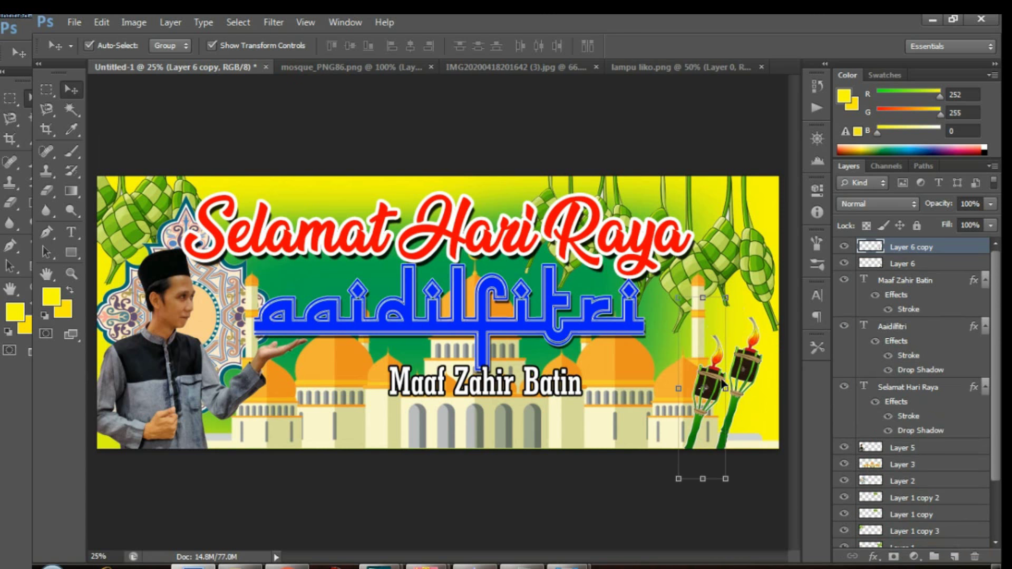
pyautogui.moveTo(951, 251); pyautogui.dragTo(953, 557)
pyautogui.moveTo(697, 412); pyautogui.dragTo(665, 432)
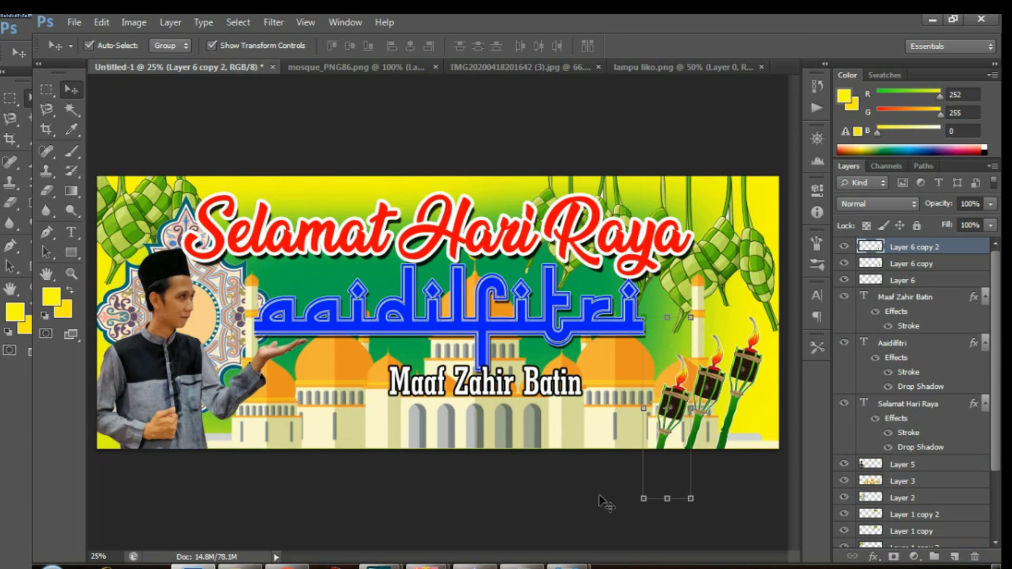
pyautogui.click(543, 519)
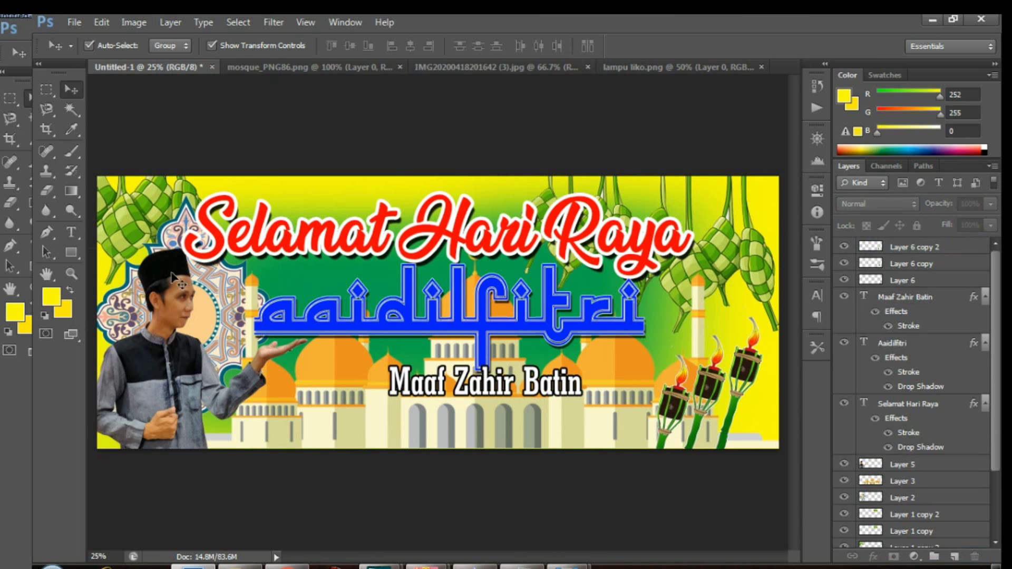
# - Adjust the man's Brightness/Contrast to brightness 17 and contrast 30
pyautogui.click(175, 274)
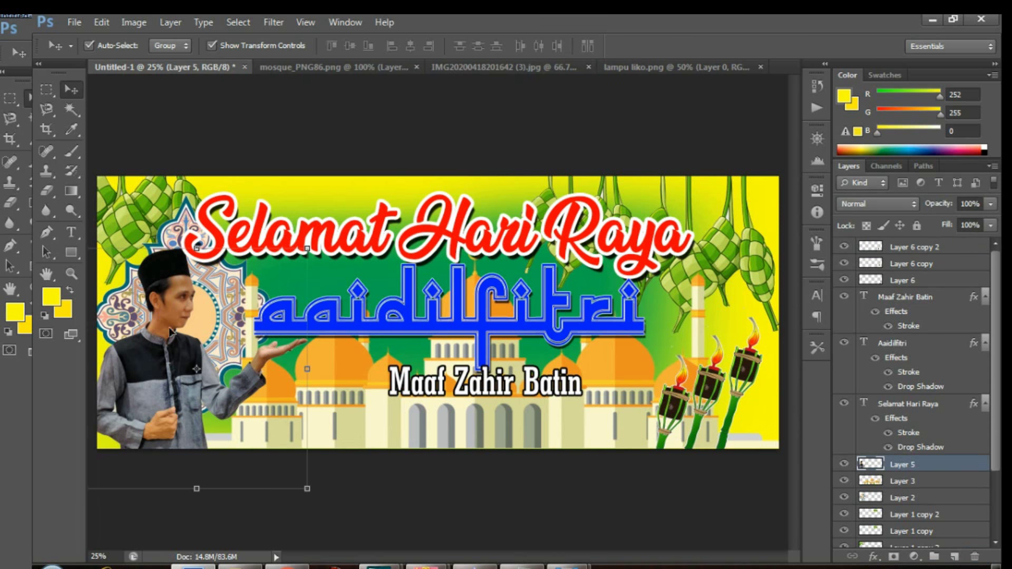
pyautogui.click(136, 23)
pyautogui.moveTo(193, 62)
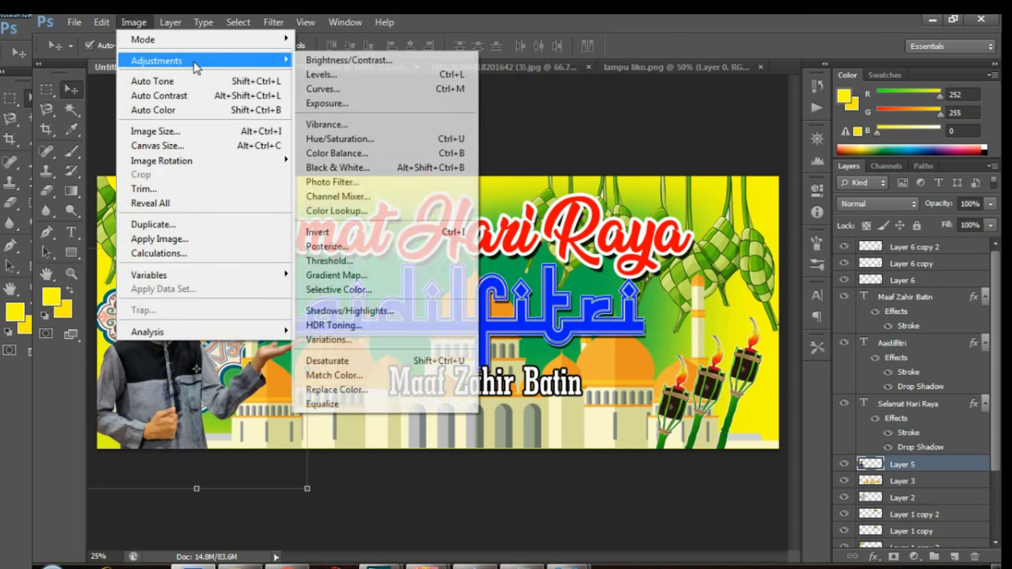
pyautogui.click(361, 61)
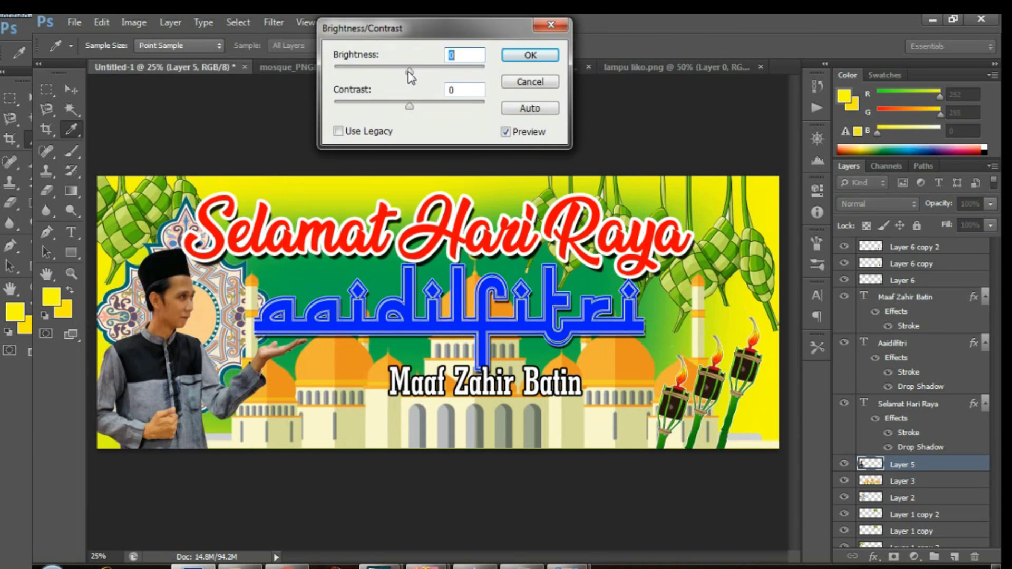
pyautogui.moveTo(409, 71); pyautogui.dragTo(418, 71)
pyautogui.moveTo(410, 106); pyautogui.dragTo(420, 106)
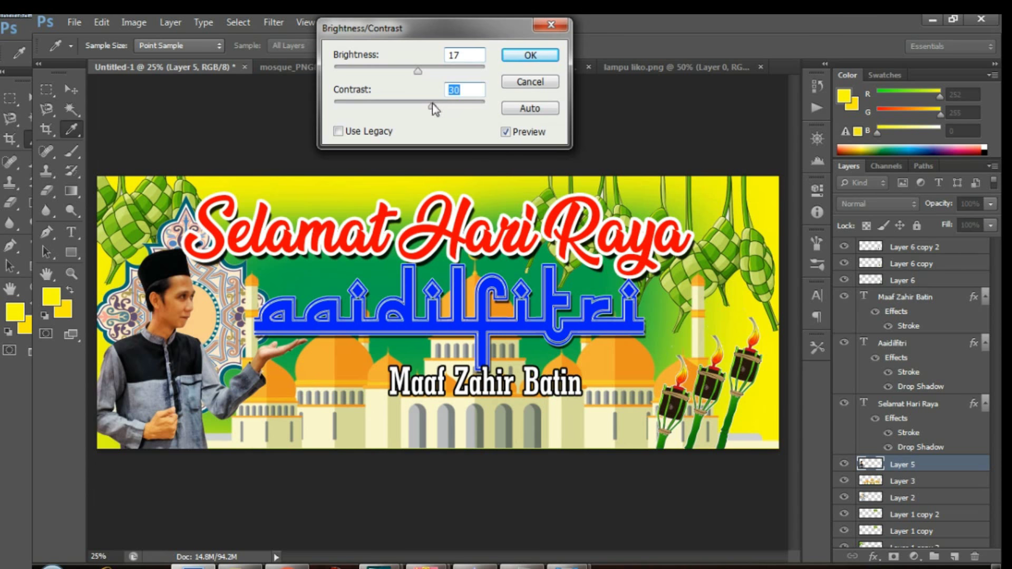
pyautogui.click(529, 55)
pyautogui.press('v')
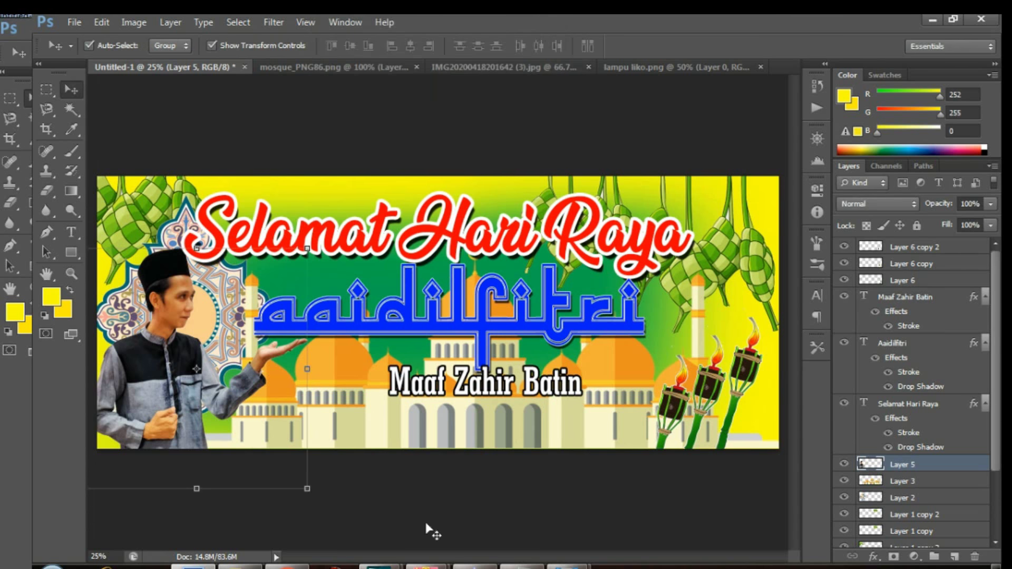
pyautogui.click(424, 528)
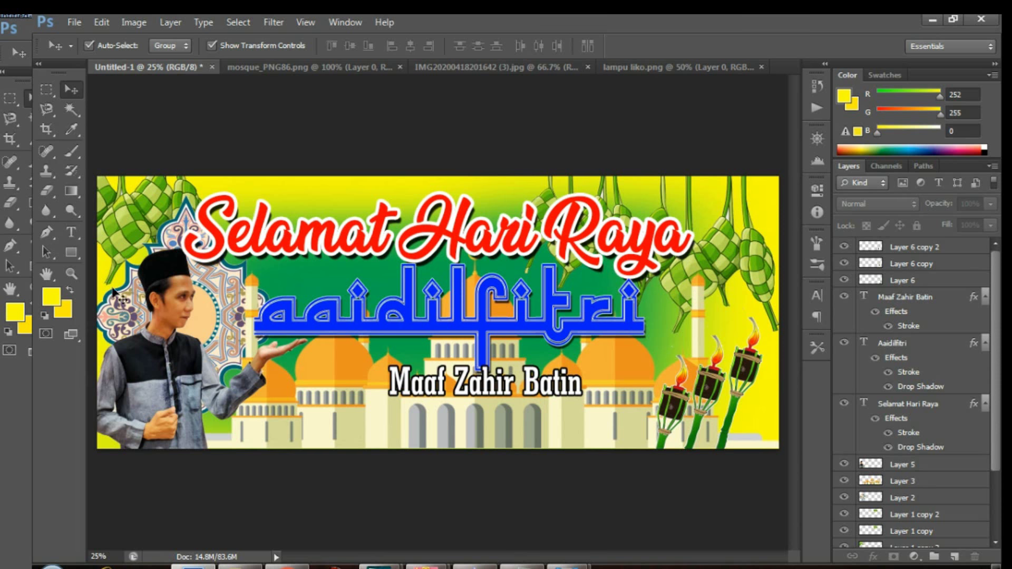
# - Paint soft near-white (#fffffc) highlights on the background layer behind the greeting and the right-hand ketupat with the Brush at size 1521
pyautogui.click(71, 151)
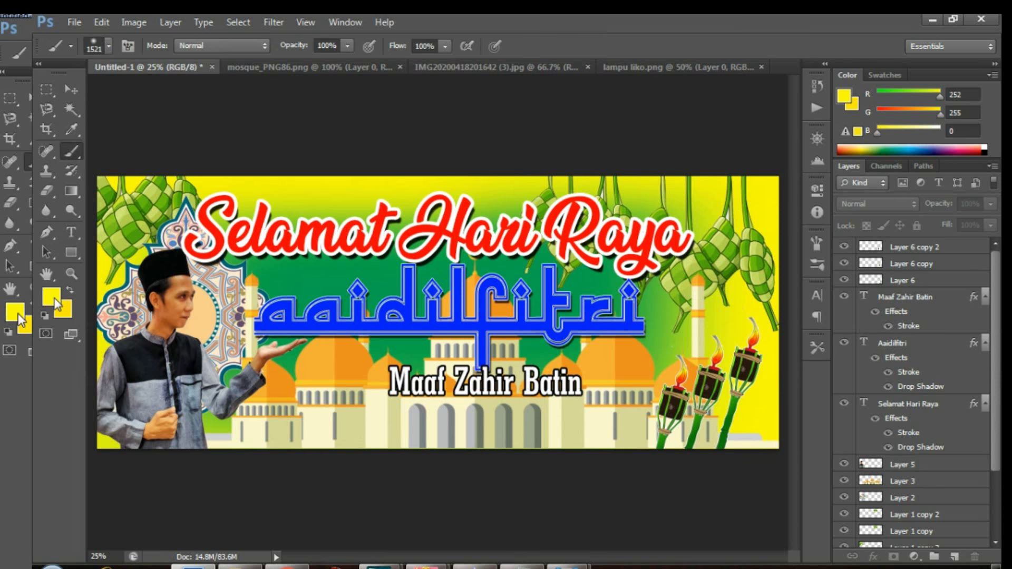
pyautogui.click(74, 96)
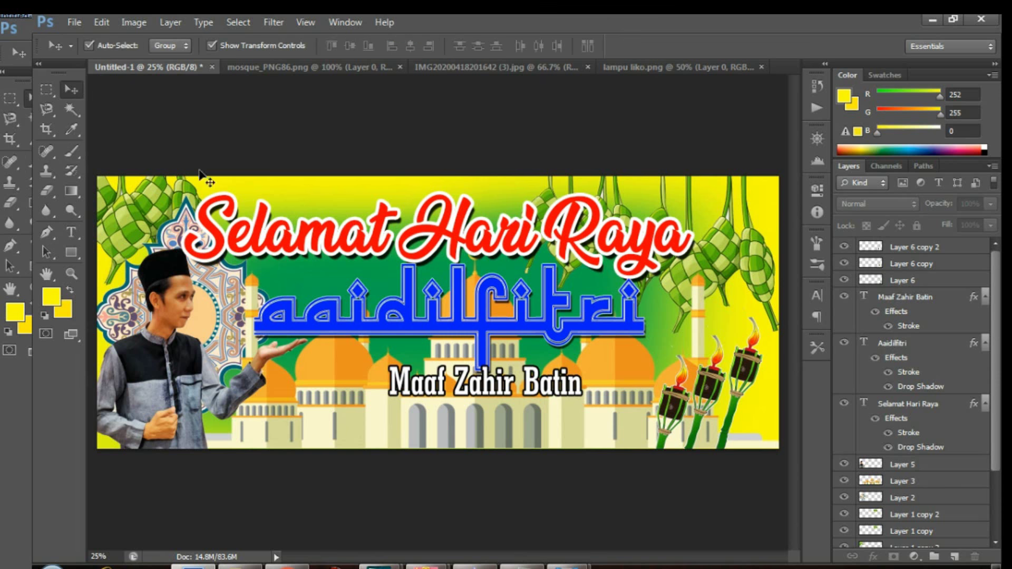
pyautogui.click(311, 194)
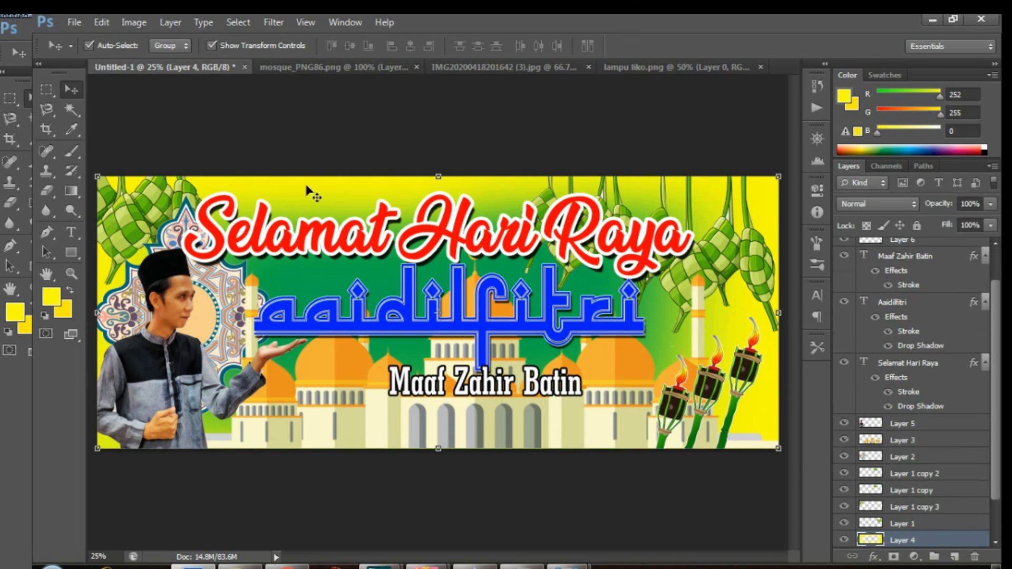
pyautogui.click(72, 129)
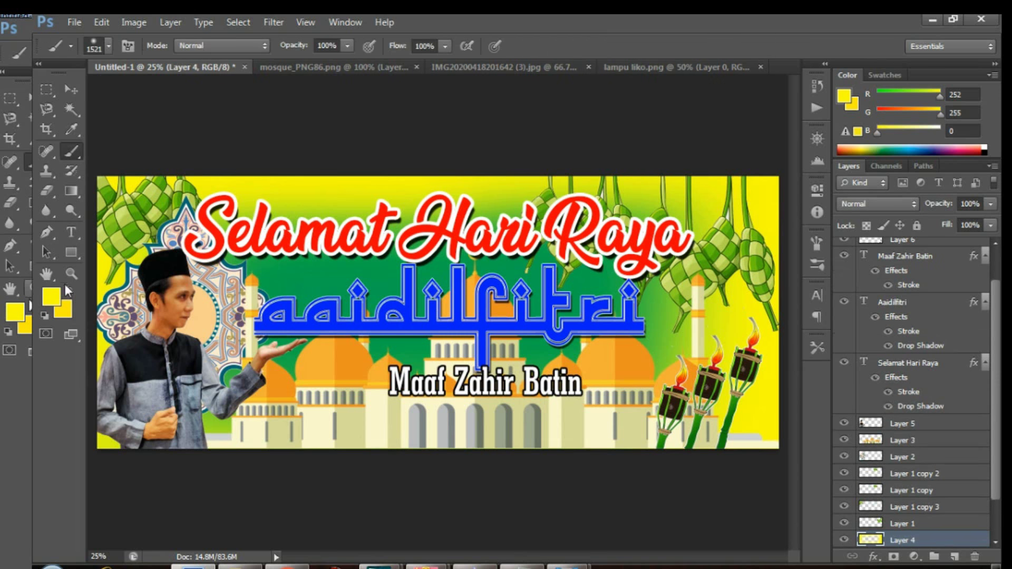
pyautogui.click(52, 296)
pyautogui.click(646, 124)
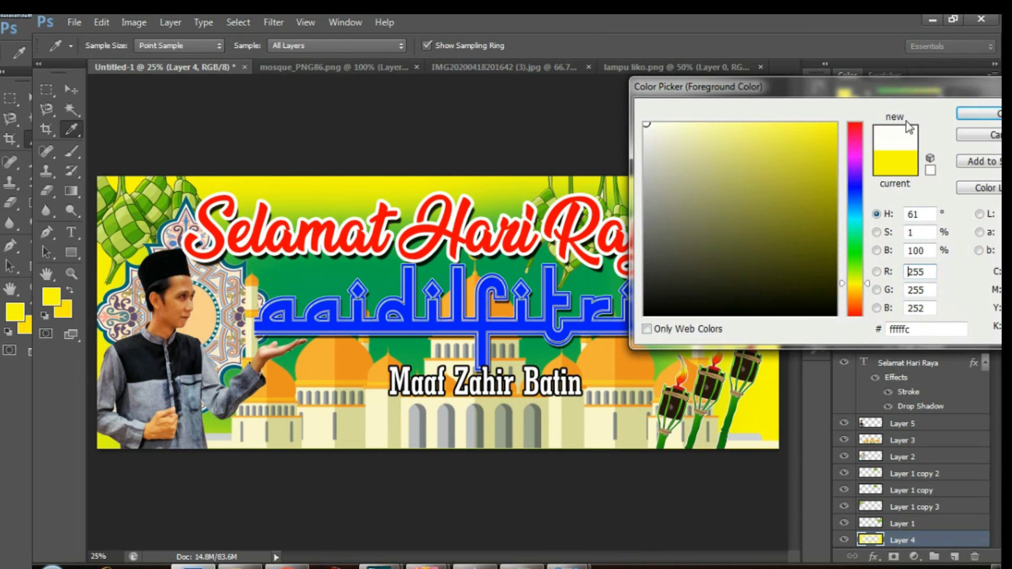
pyautogui.click(984, 117)
pyautogui.press('b')
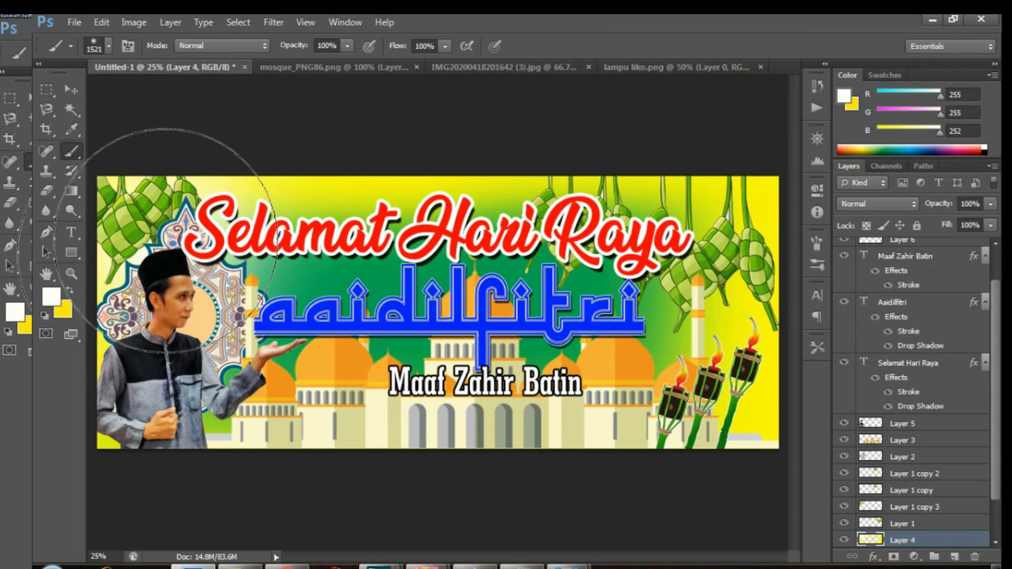
pyautogui.click(595, 271)
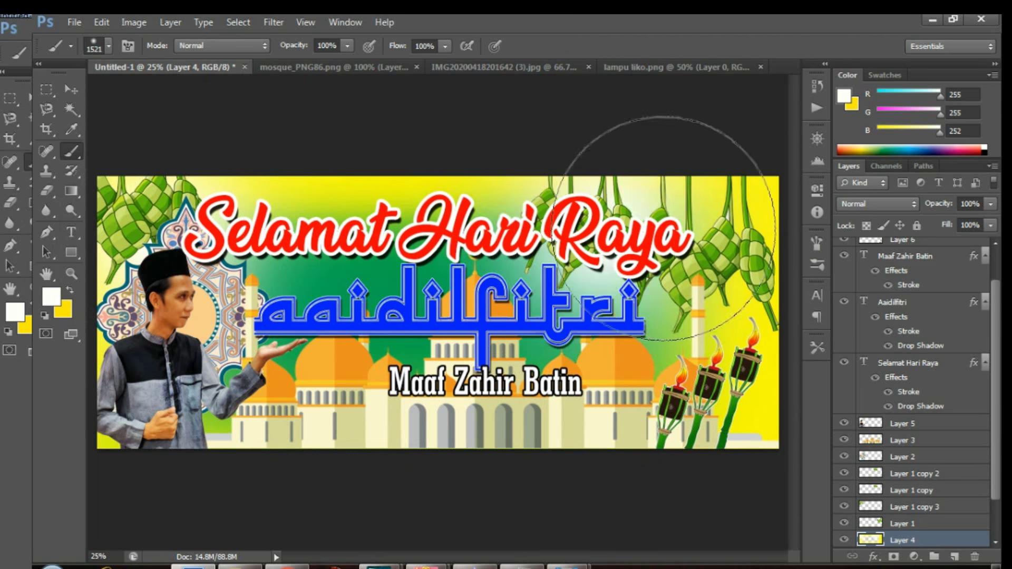
pyautogui.click(727, 247)
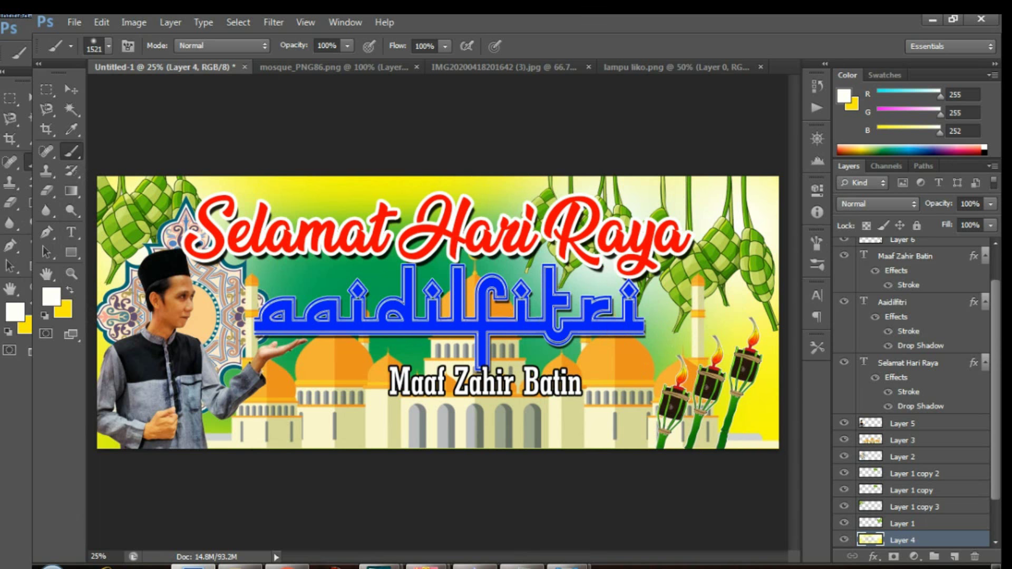
# - Set the foreground colour to bright yellow with RGB 252, 255, 0, keeping the background colour at #ffea00
pyautogui.click(64, 311)
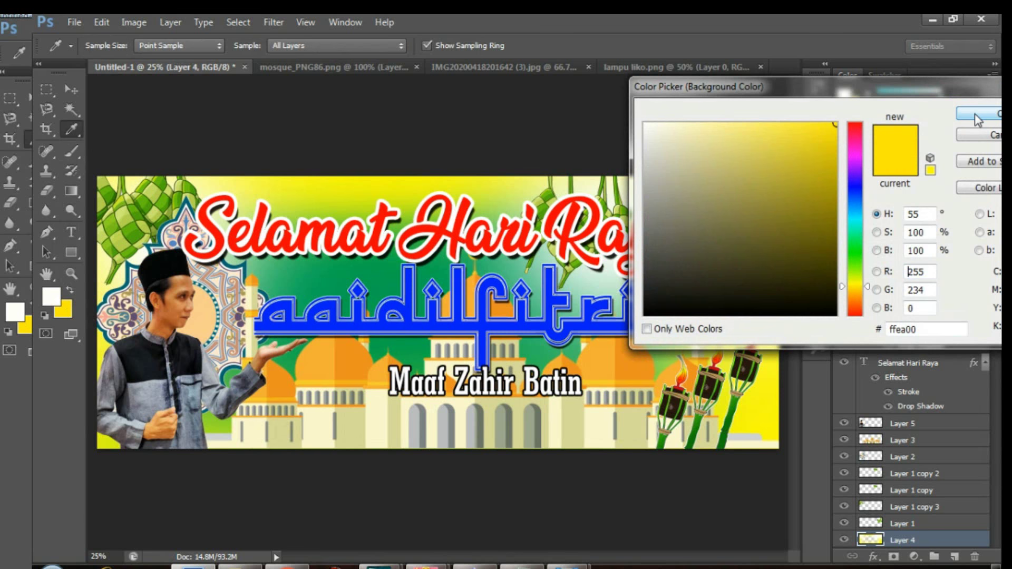
pyautogui.press('Return')
pyautogui.click(51, 296)
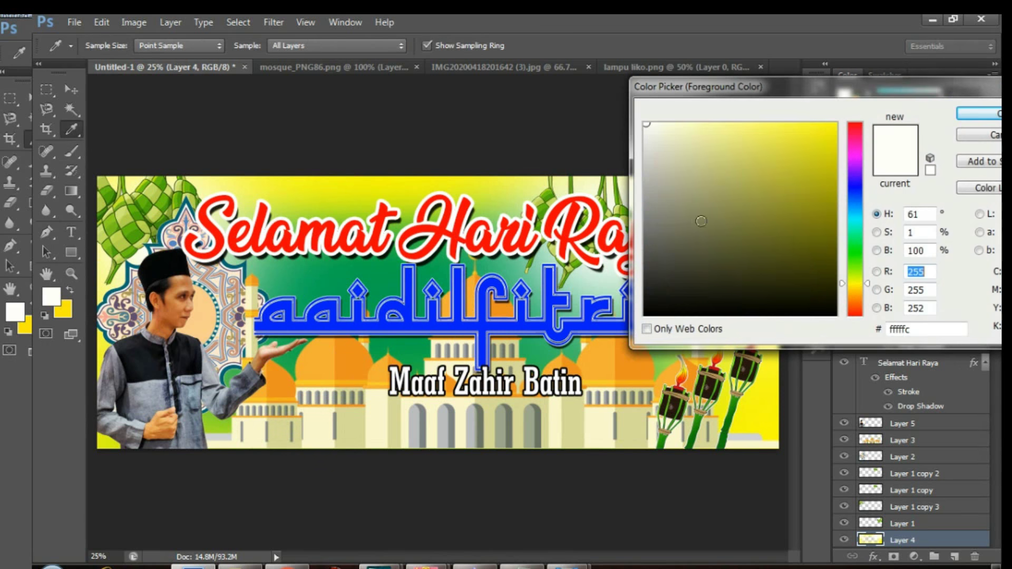
pyautogui.click(835, 125)
pyautogui.press('Return')
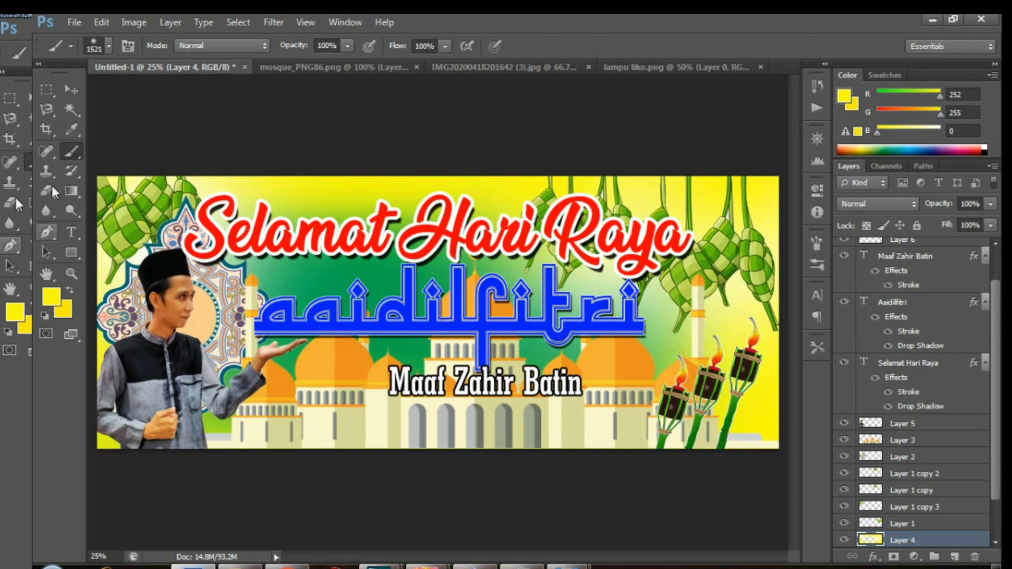
# - Adjust the mosque's Brightness/Contrast to brightness -74 and contrast 94
pyautogui.click(71, 90)
pyautogui.click(555, 434)
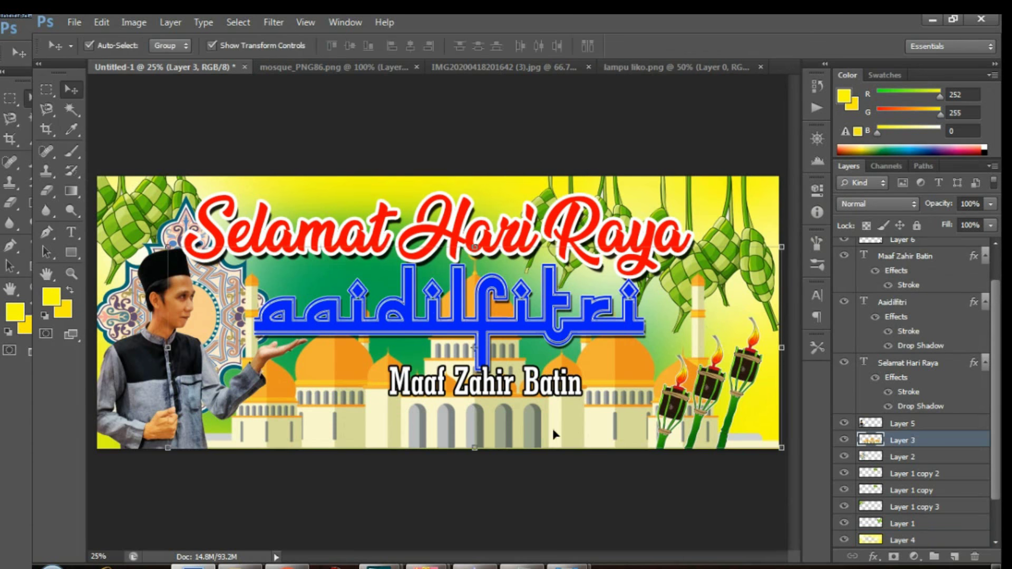
pyautogui.click(133, 23)
pyautogui.moveTo(161, 62)
pyautogui.click(348, 61)
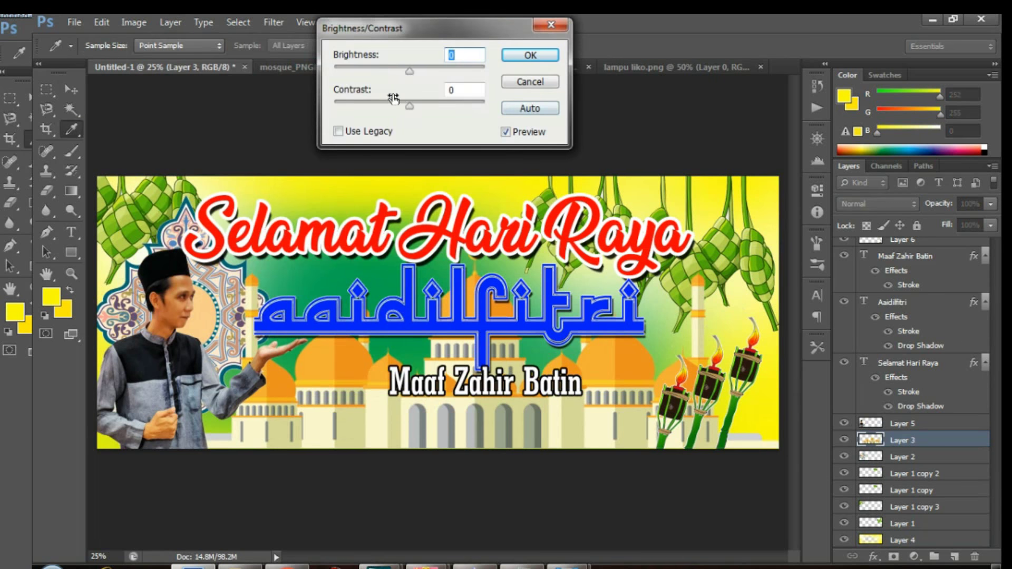
pyautogui.moveTo(414, 69); pyautogui.dragTo(390, 62)
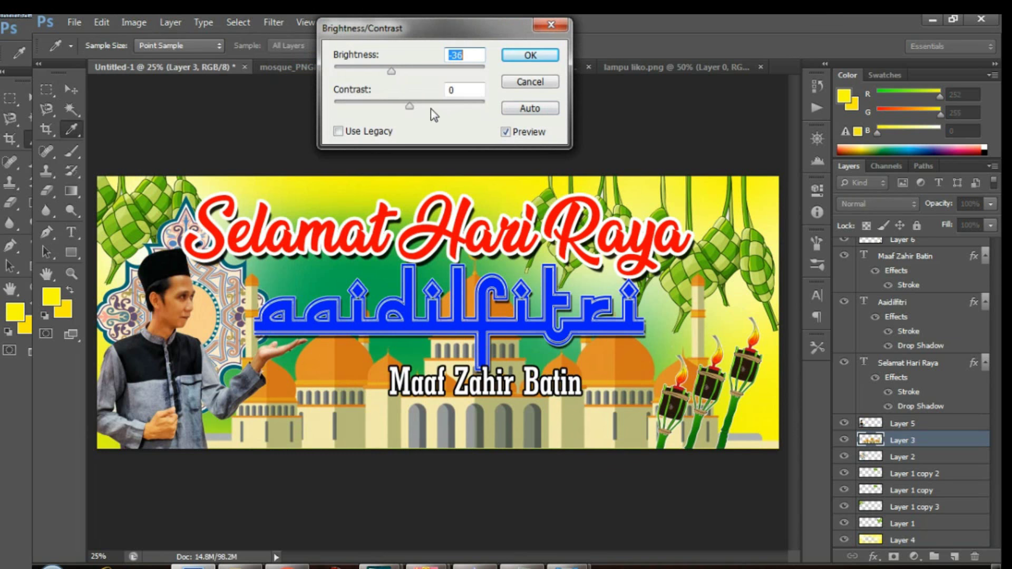
pyautogui.moveTo(473, 106); pyautogui.dragTo(478, 106)
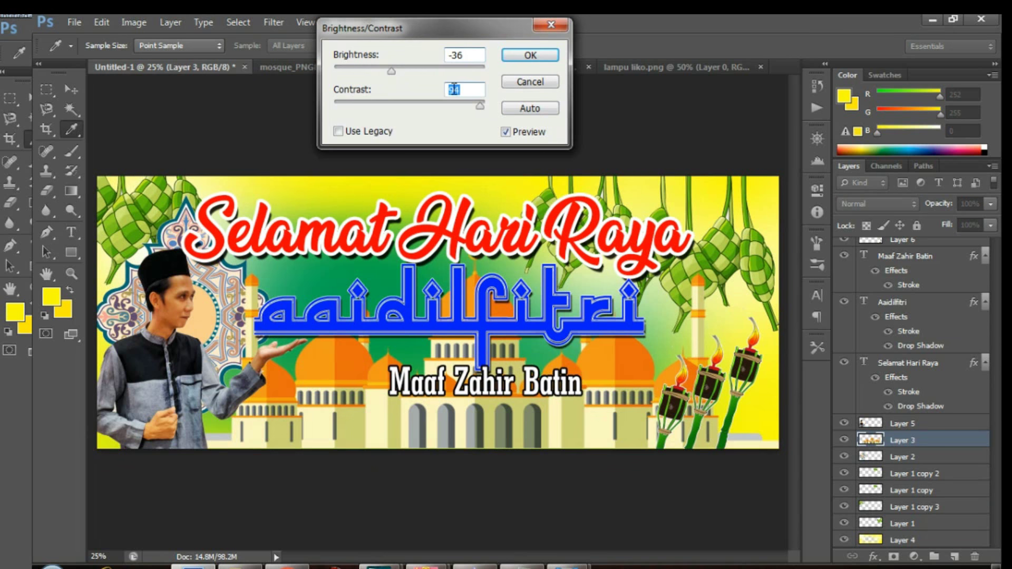
pyautogui.moveTo(390, 70); pyautogui.dragTo(371, 67)
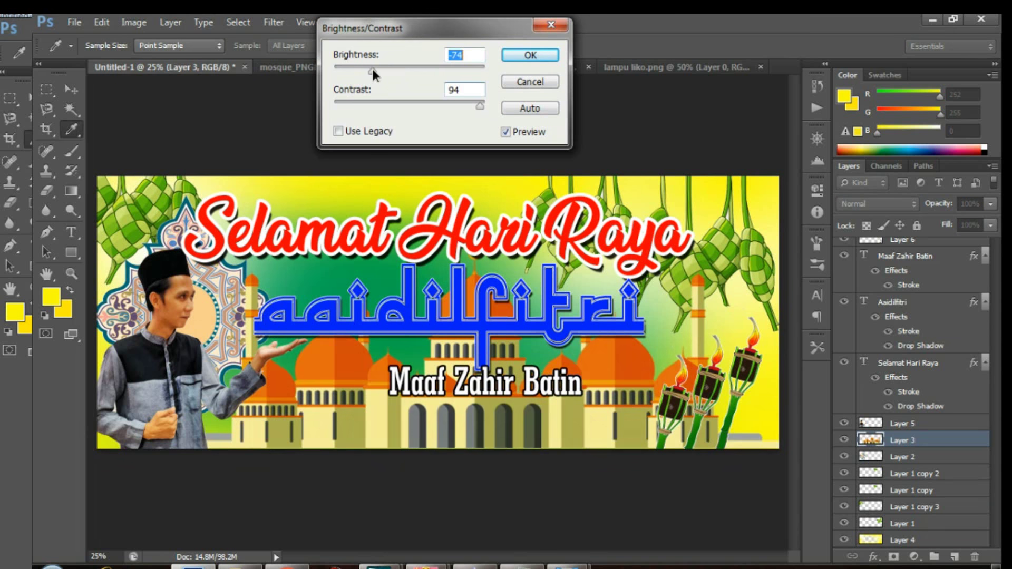
pyautogui.click(529, 54)
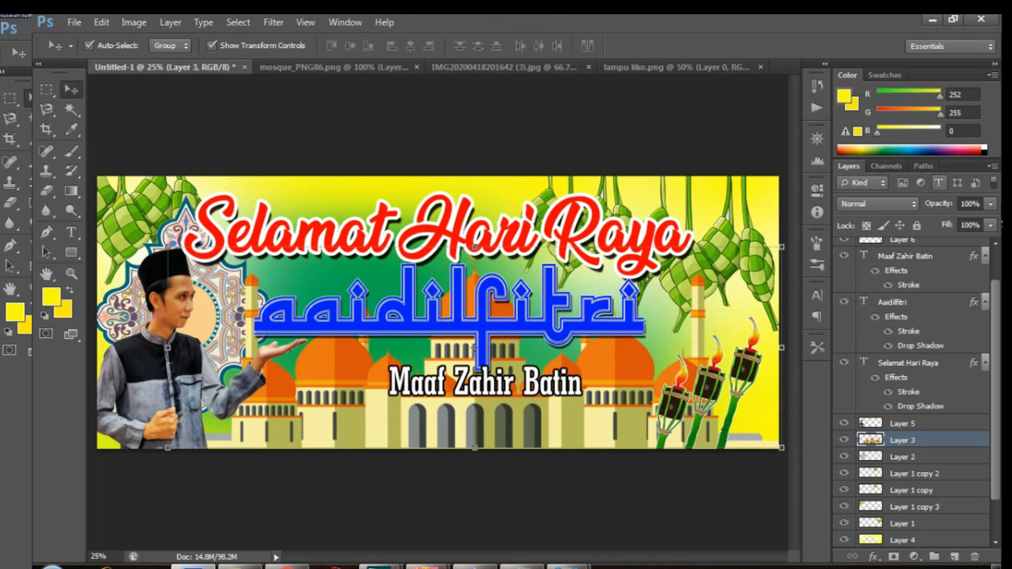
# - Lower the mosque layer's opacity to 75%
pyautogui.click(991, 204)
pyautogui.moveTo(978, 225); pyautogui.dragTo(975, 225)
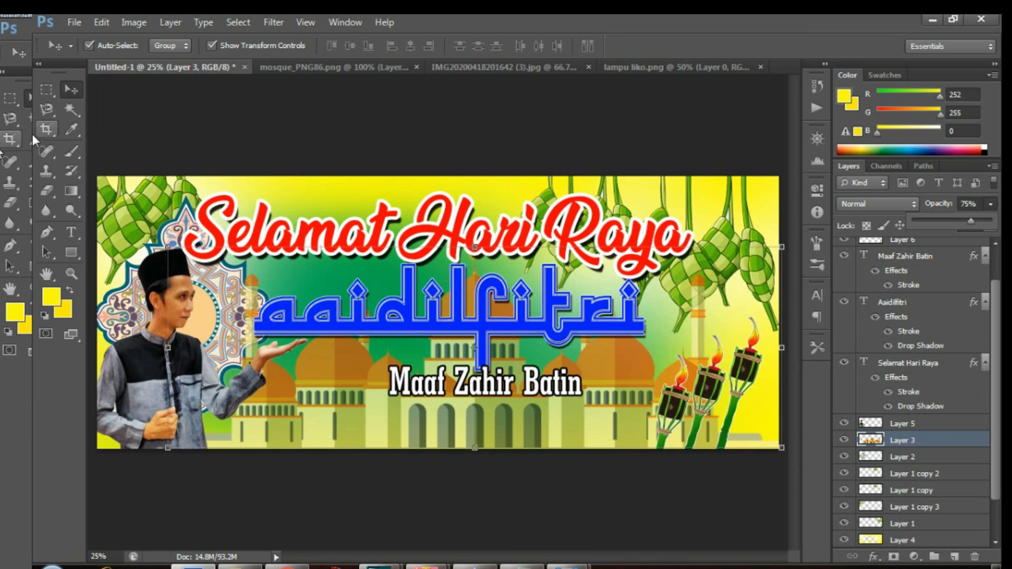
pyautogui.click(131, 98)
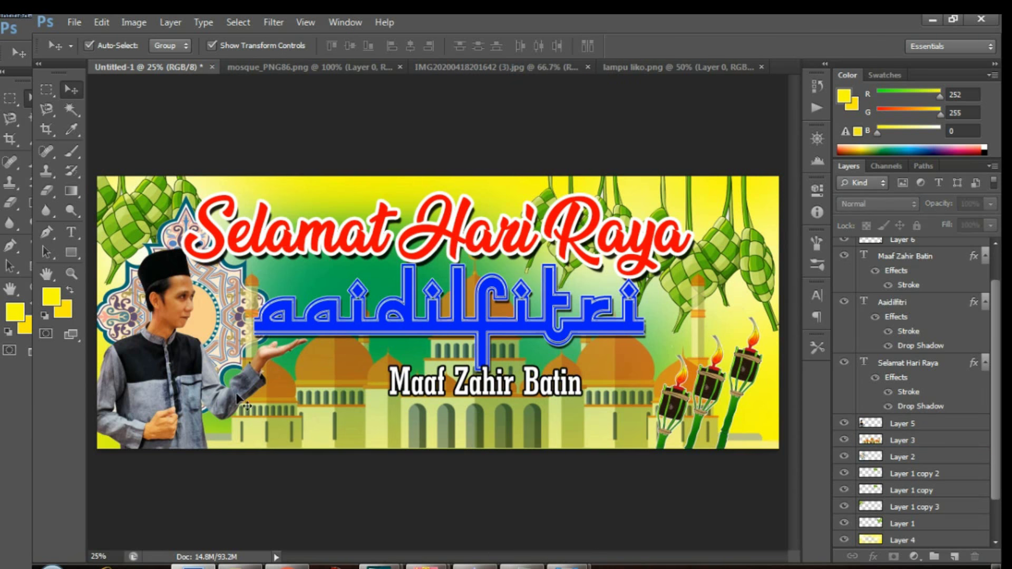
# - Move the "Maaf Zahir Batin" and "Aaidilfitri" texts slightly down on the card
pyautogui.moveTo(507, 392); pyautogui.dragTo(505, 413)
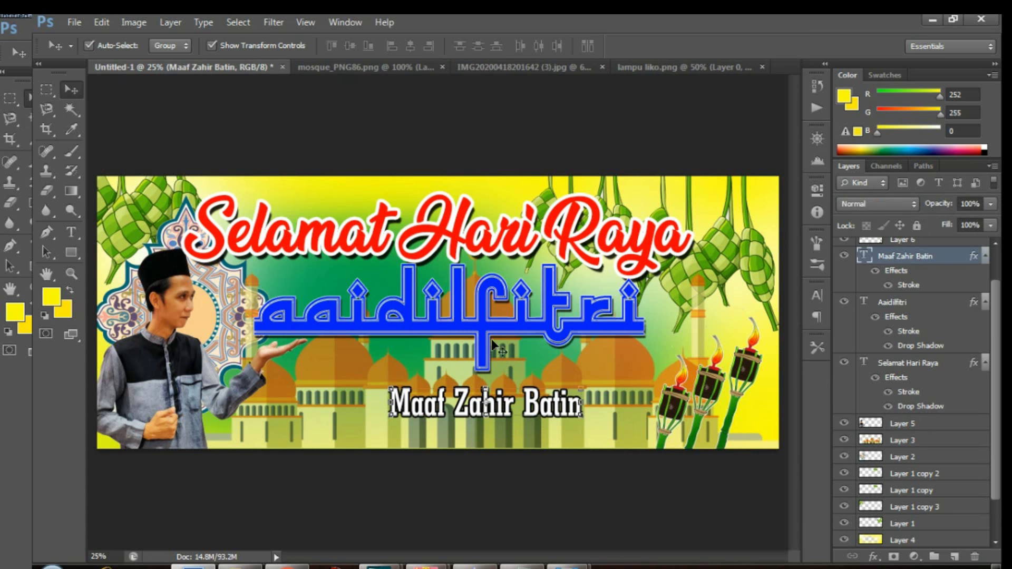
pyautogui.moveTo(482, 308); pyautogui.dragTo(482, 318)
pyautogui.click(507, 137)
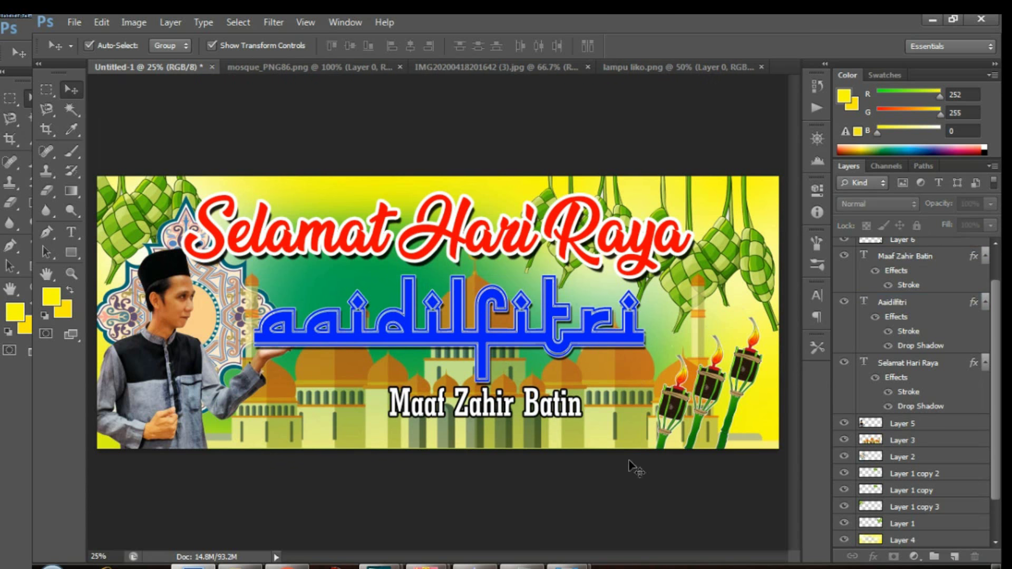
# - Adjust the Brightness/Contrast of the ornament behind the man to brightness -18 and contrast 42
pyautogui.click(226, 295)
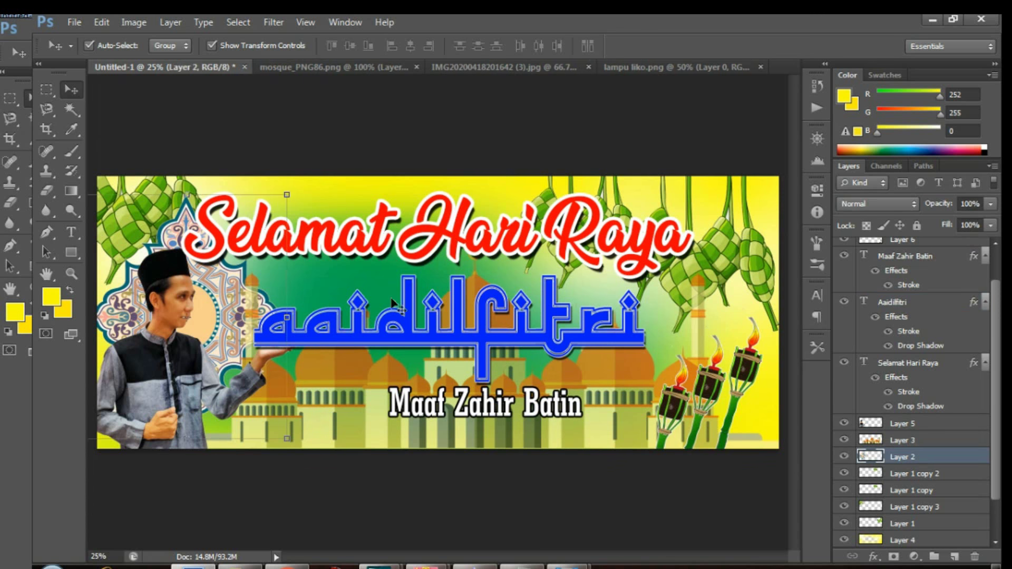
pyautogui.click(132, 22)
pyautogui.moveTo(199, 68)
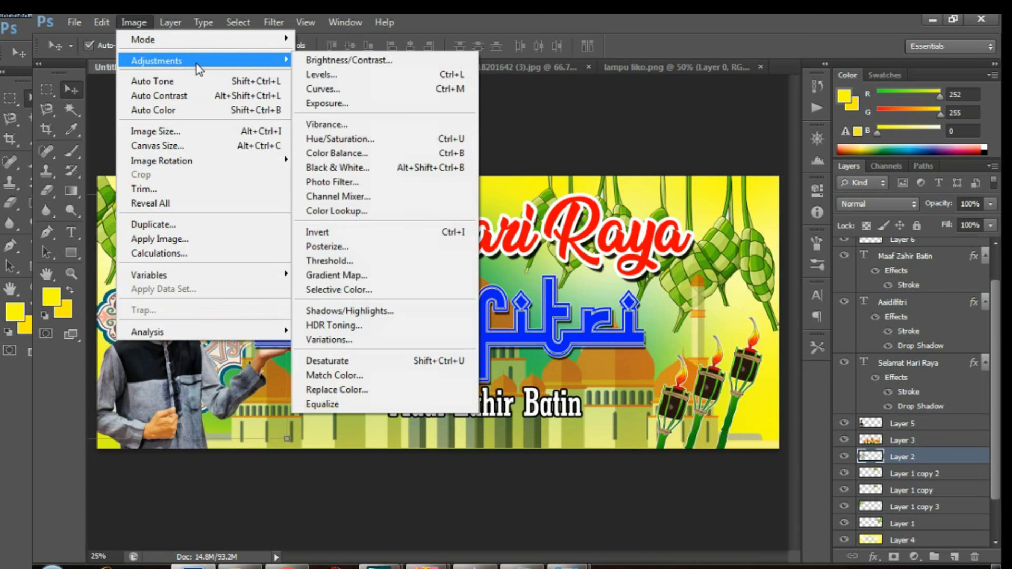
pyautogui.click(349, 60)
pyautogui.moveTo(409, 67); pyautogui.dragTo(400, 70)
pyautogui.moveTo(417, 103); pyautogui.dragTo(442, 109)
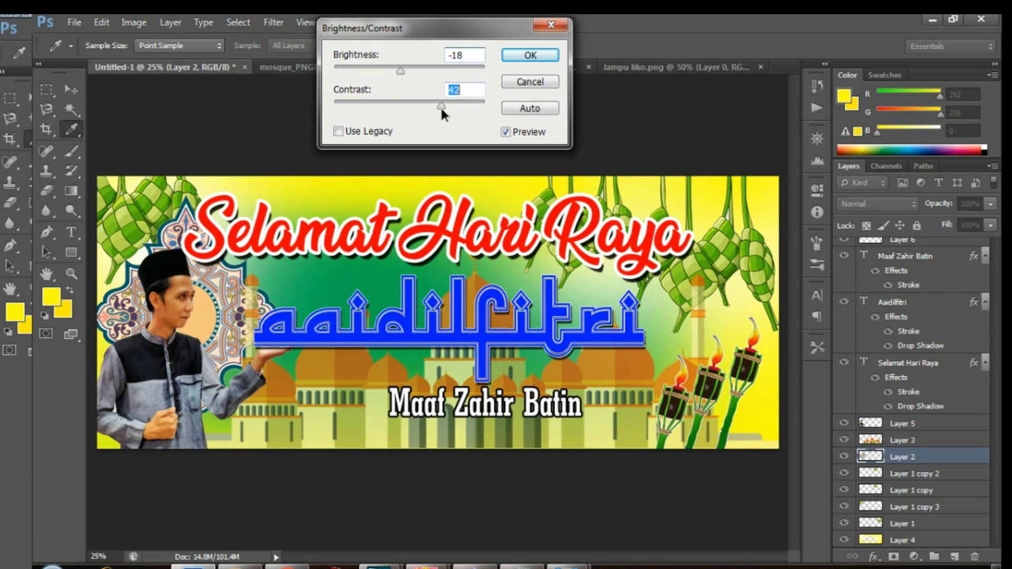
pyautogui.click(527, 57)
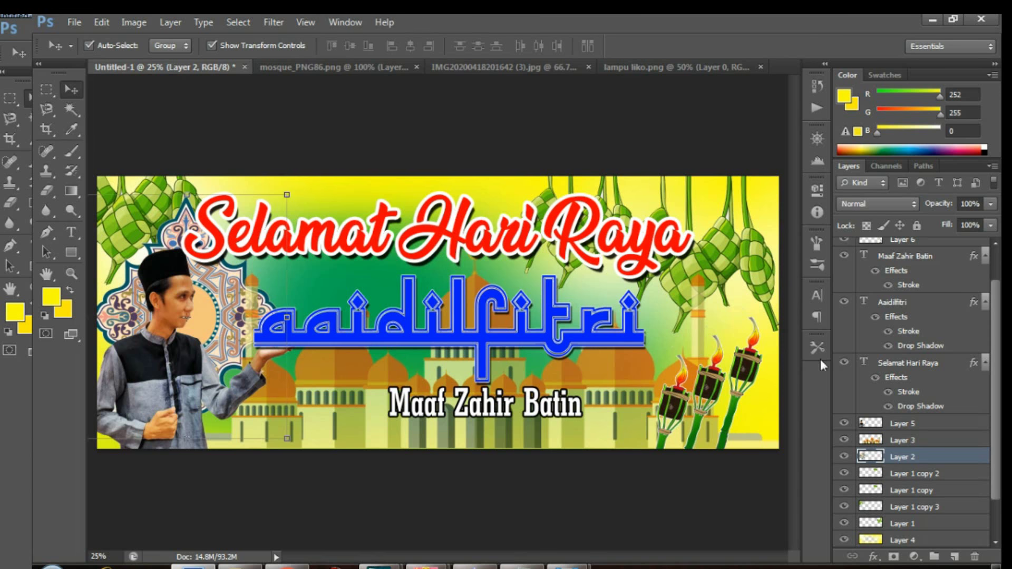
pyautogui.click(477, 135)
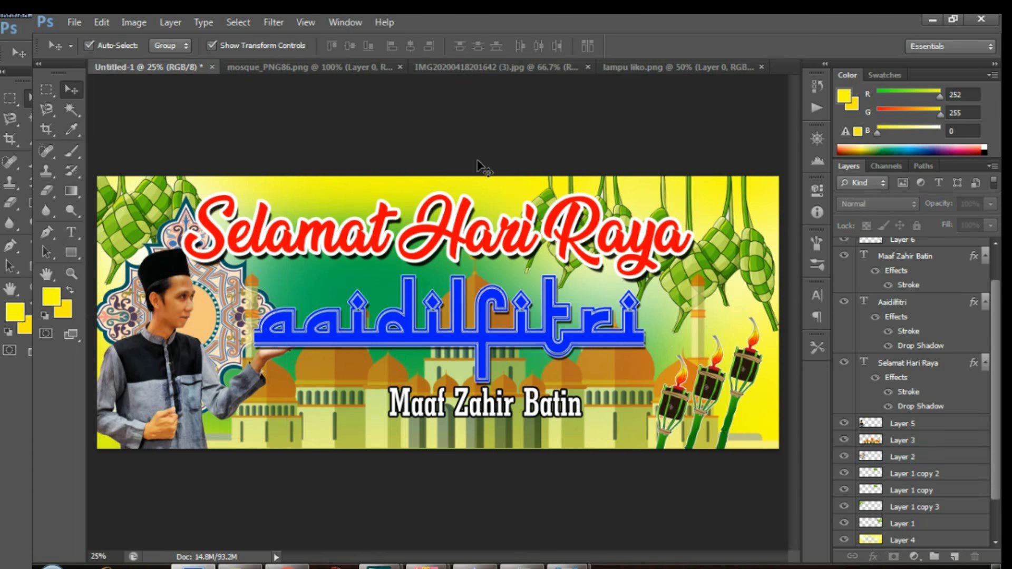
# - Save a JPEG copy of the card to the Desktop as "kad hari raya" with maximum quality 12
pyautogui.click(74, 22)
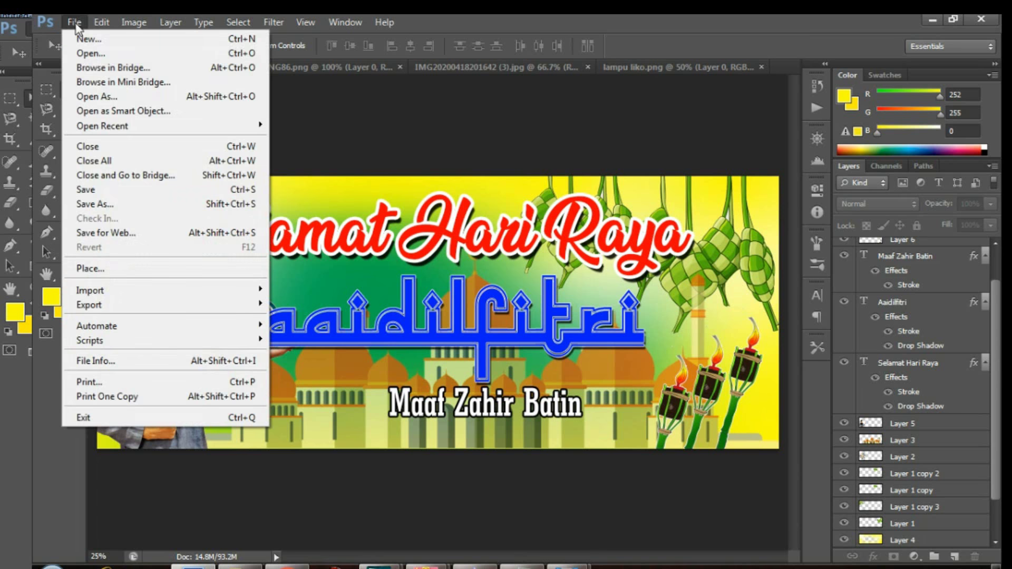
pyautogui.click(138, 205)
pyautogui.click(740, 367)
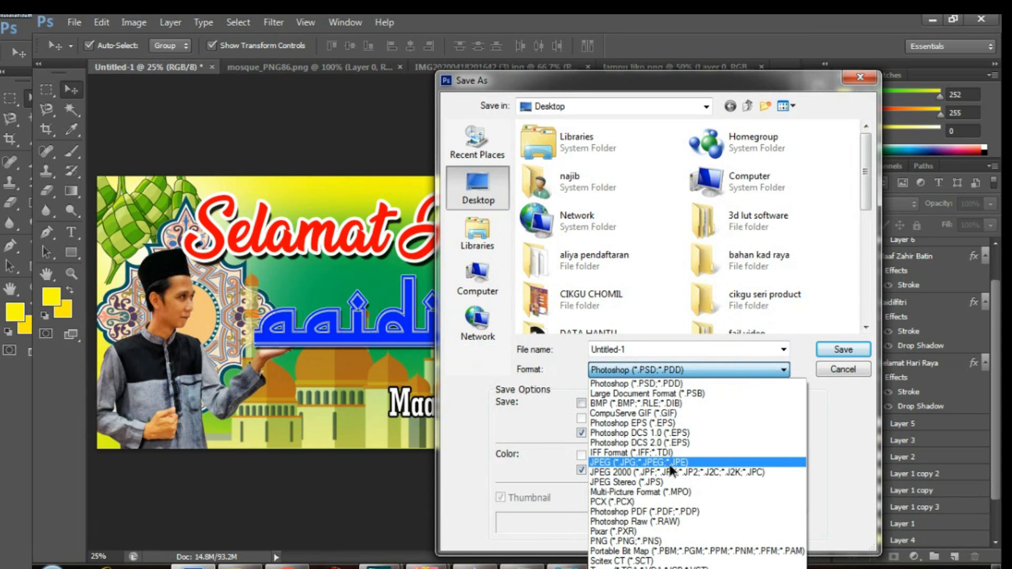
pyautogui.click(671, 462)
pyautogui.doubleClick(666, 352)
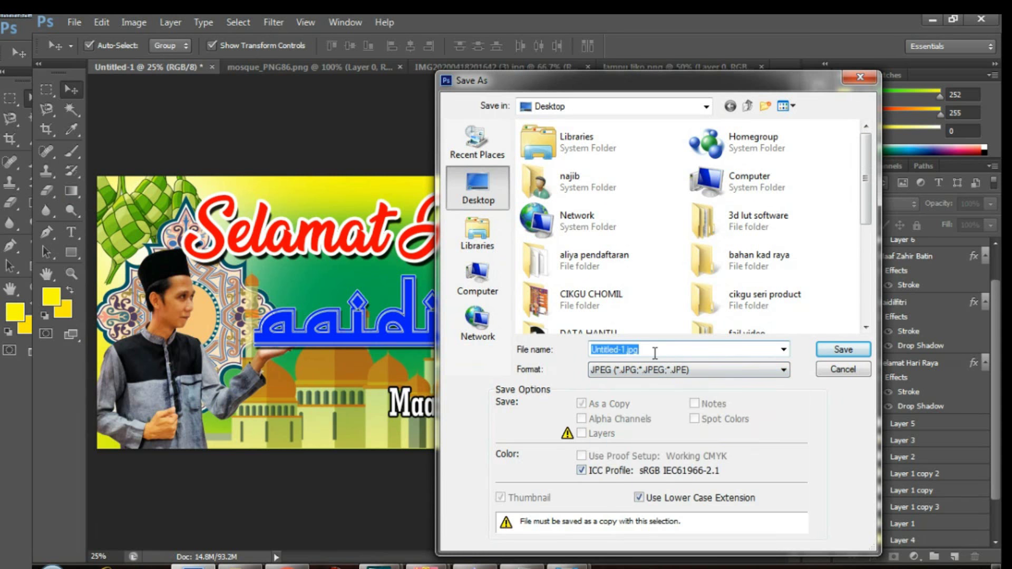
pyautogui.press('BackSpace')
pyautogui.write('kad hari raya')
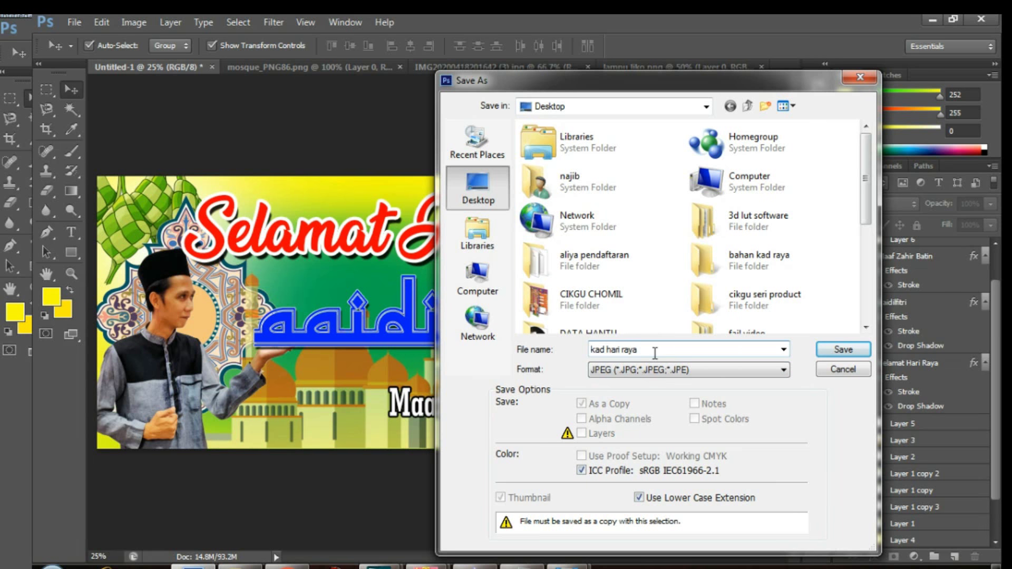
pyautogui.click(842, 349)
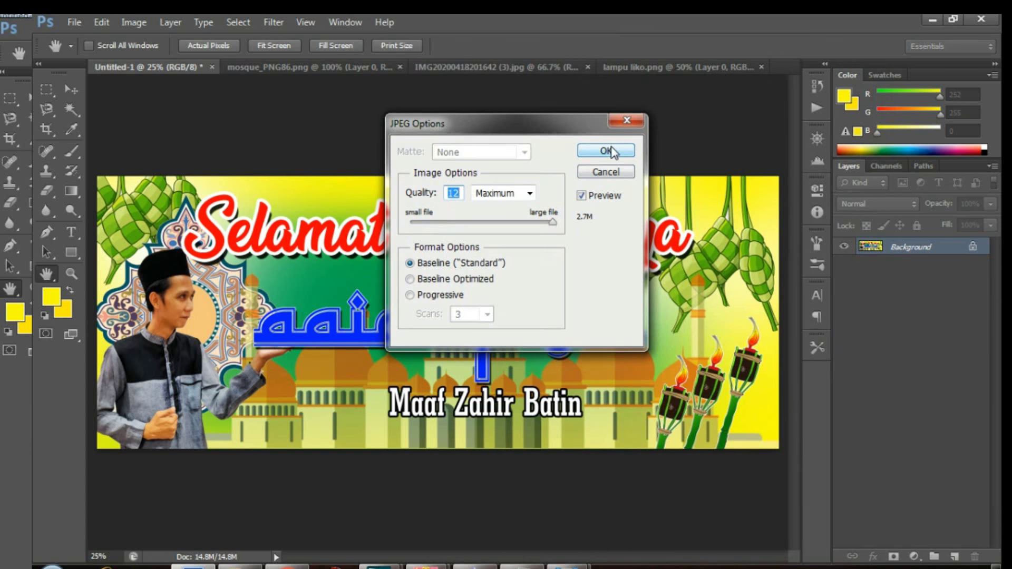
pyautogui.click(606, 151)
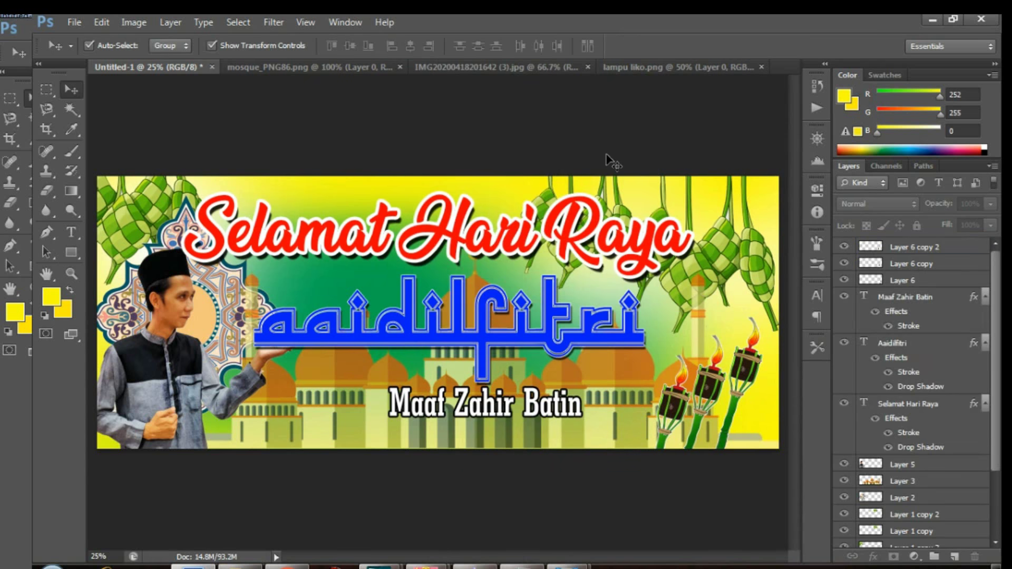
# - Minimize Photoshop, the materials folder, the ornament picture and the recorder to view the finished sample card "projek gambar raya siap"
pyautogui.click(934, 22)
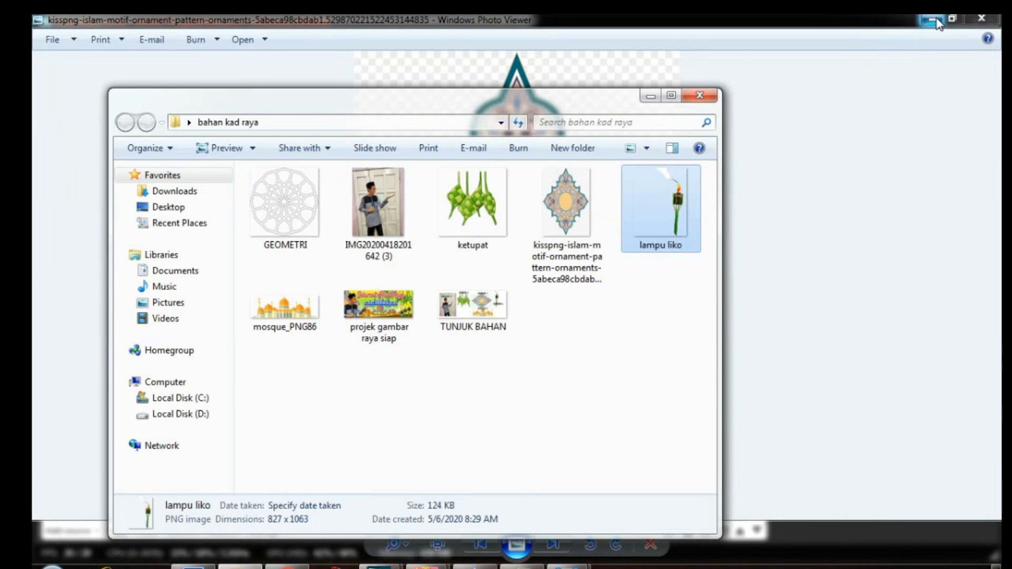
pyautogui.click(652, 97)
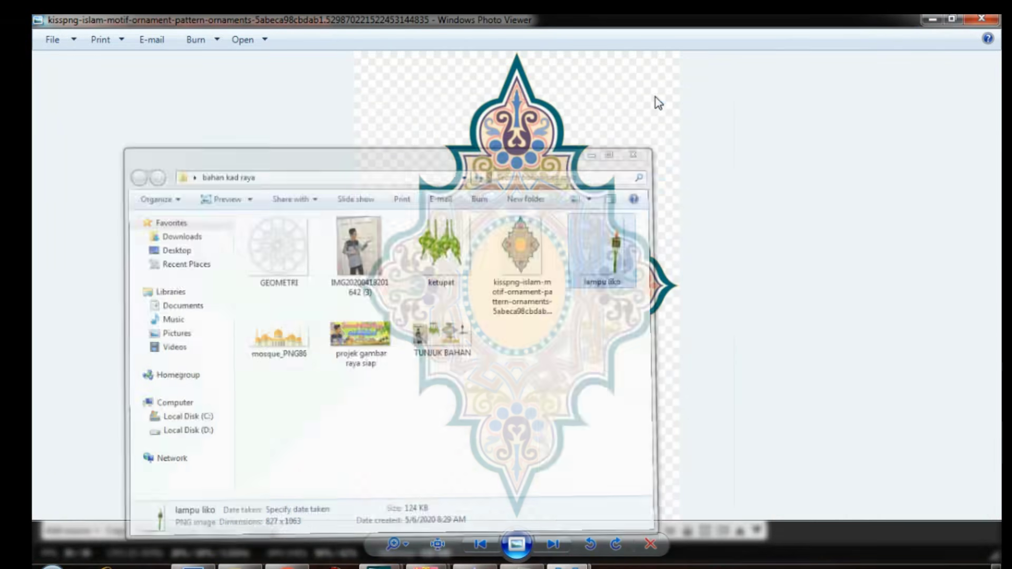
pyautogui.click(934, 20)
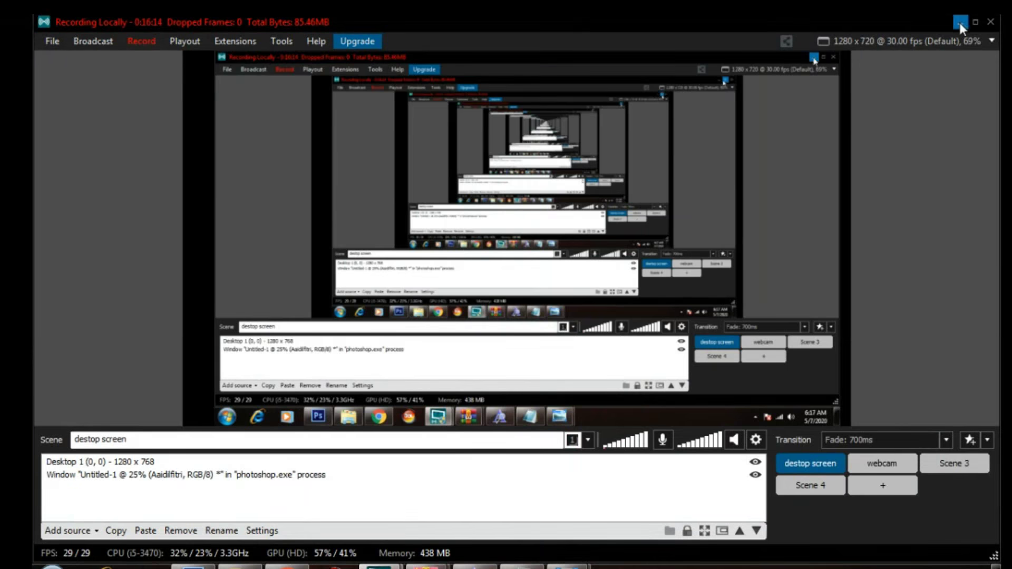
pyautogui.click(959, 22)
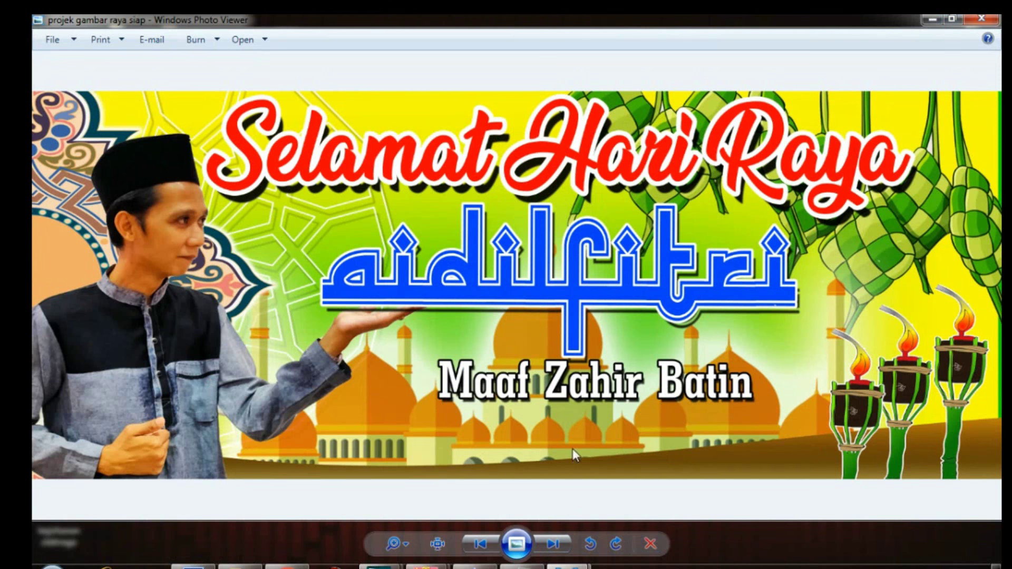